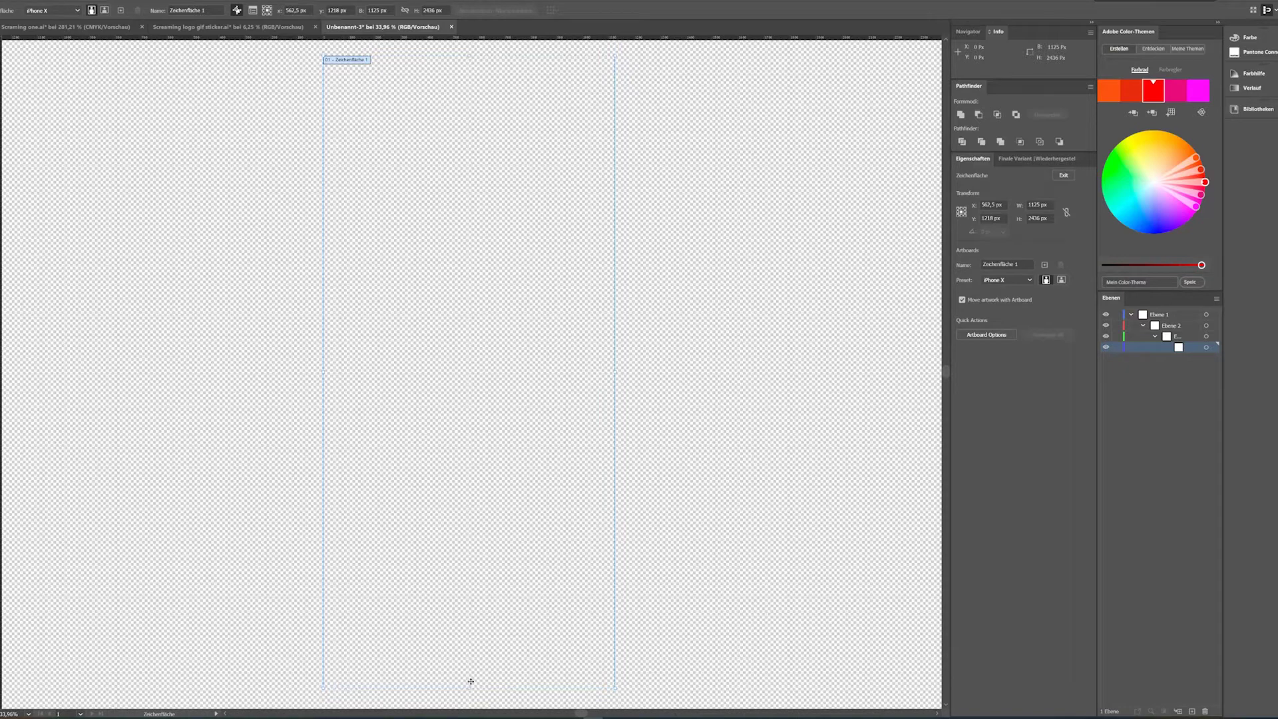
- Shorten the iPhone X artboard to a height of about 1155 px and set its Y position to 1125 px
left_click_drag(469, 687, 472, 353)
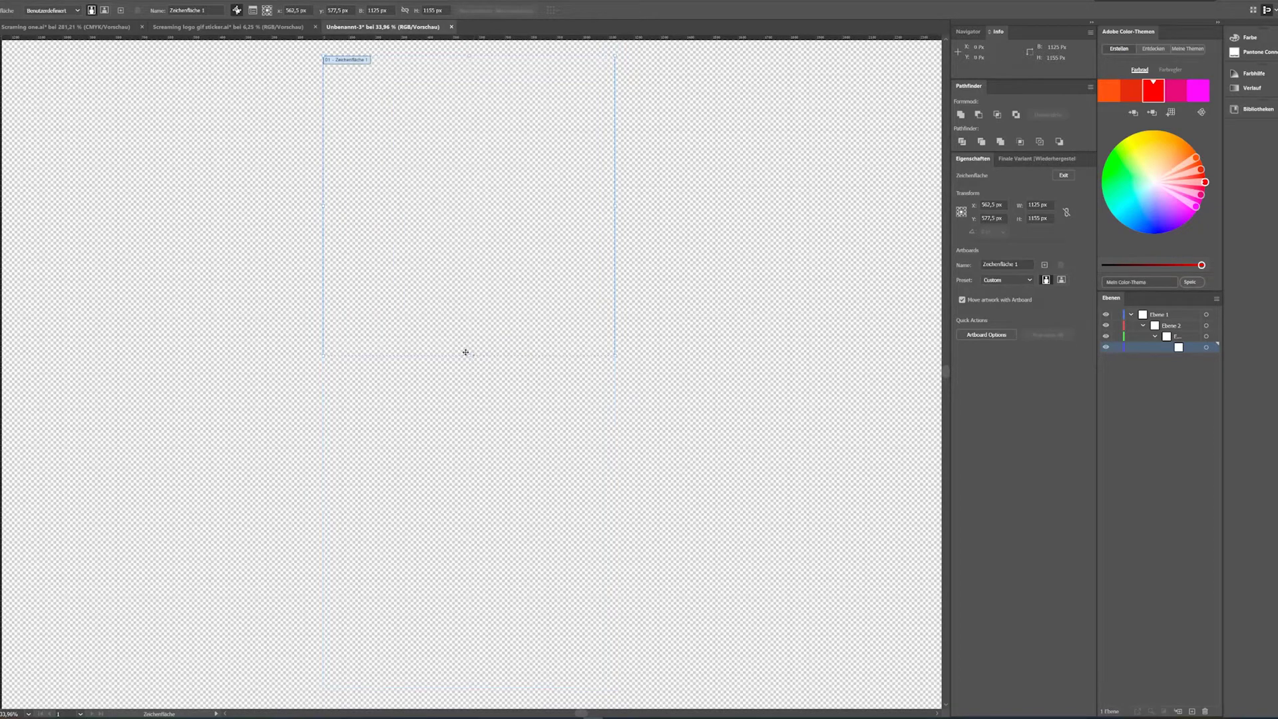
left_click(334, 10)
double_click(343, 11)
type("1125")
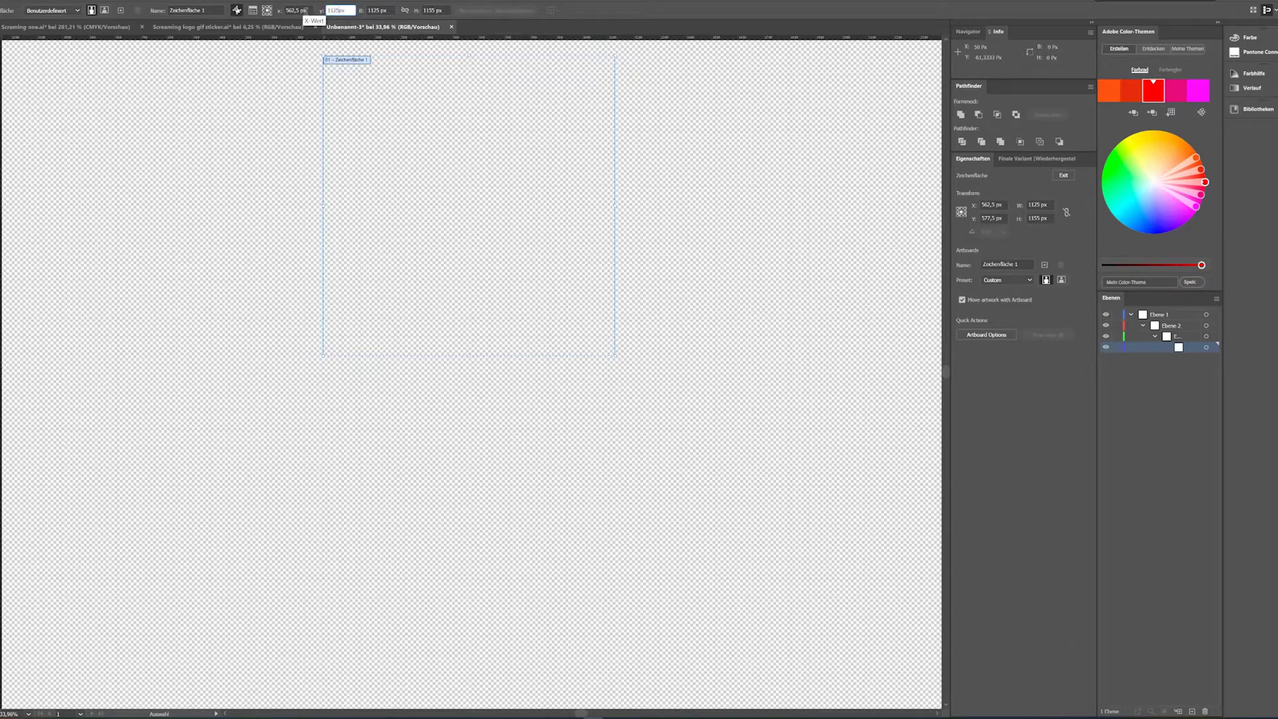
key("Return")
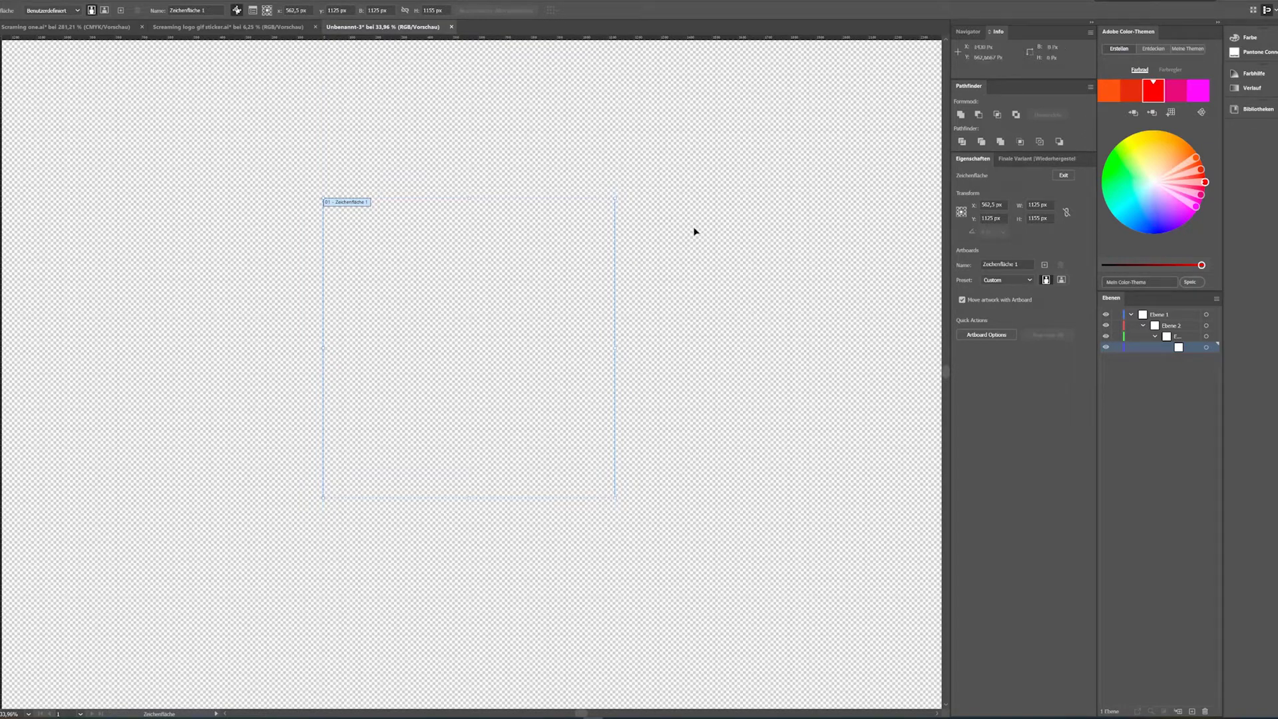
- Paste three copies of the artboard in a row beside the original
key("ctrl+v")
left_click_drag(565, 715, 690, 715)
key("ctrl+v")
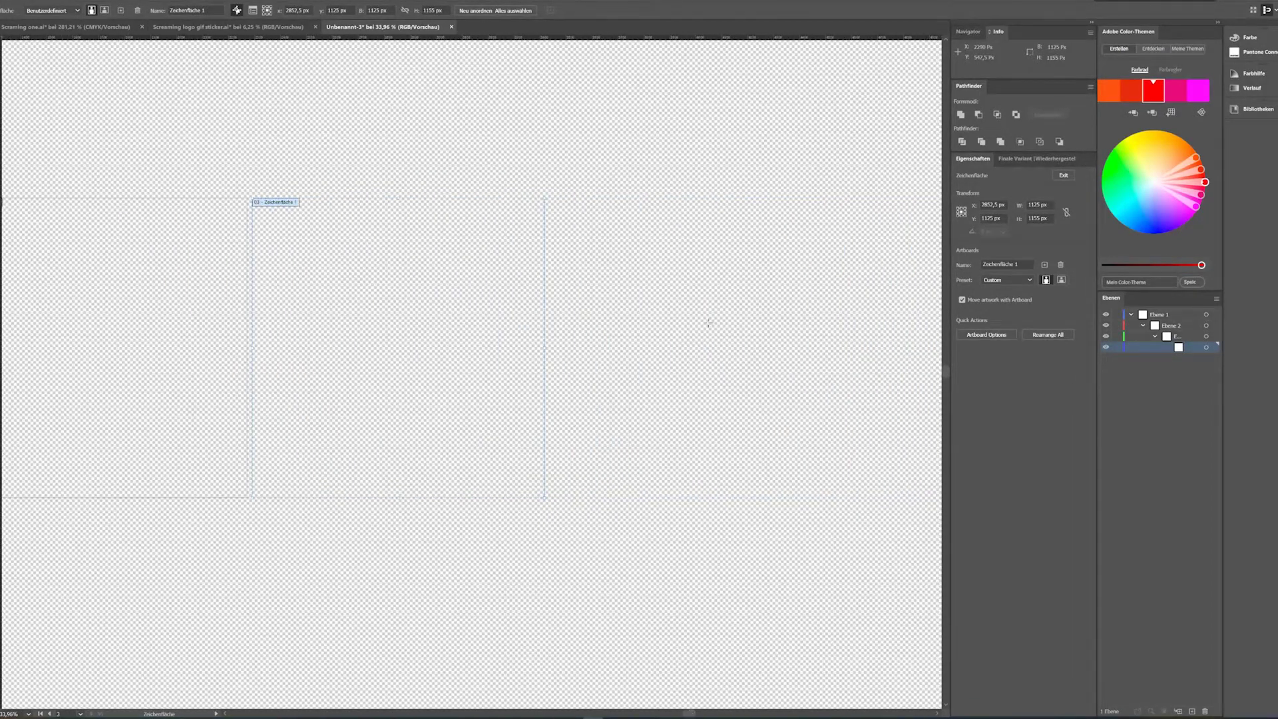
key("ctrl+v")
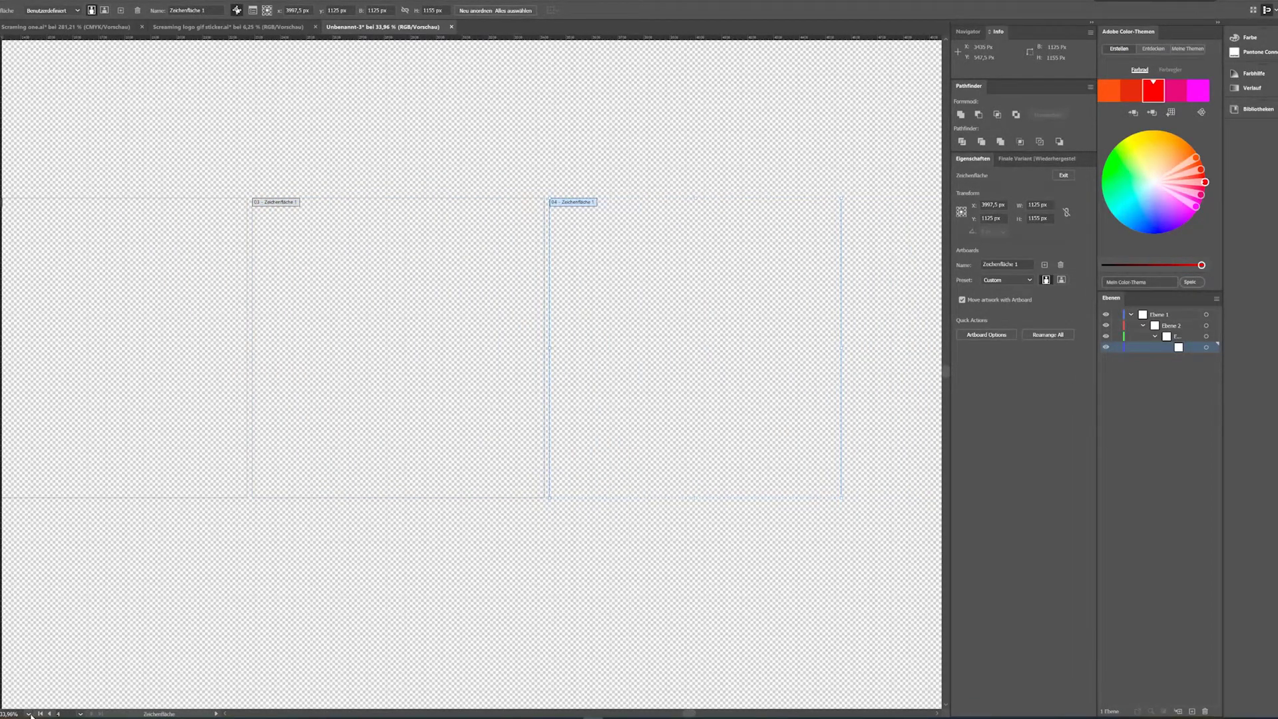
left_click(28, 714)
left_click(41, 666)
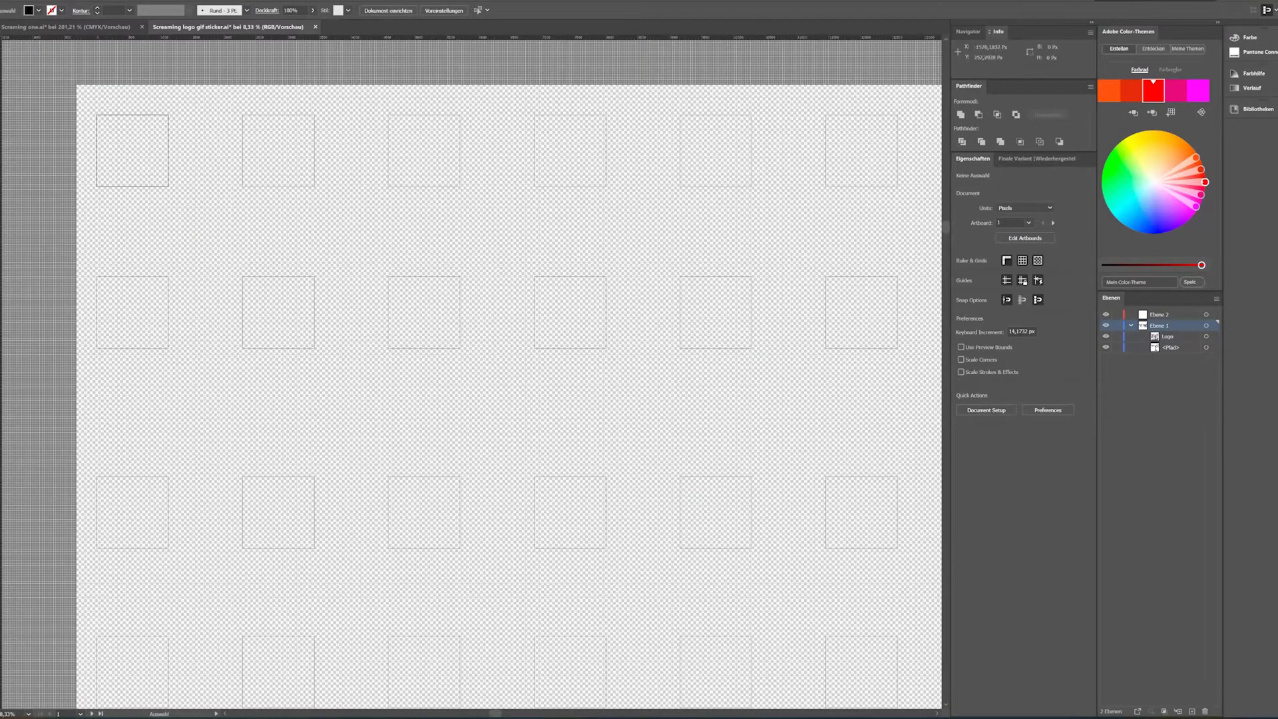
- Draw a circle about 261 px wide on the first artboard and centre it horizontally and vertically
left_click(60, 168)
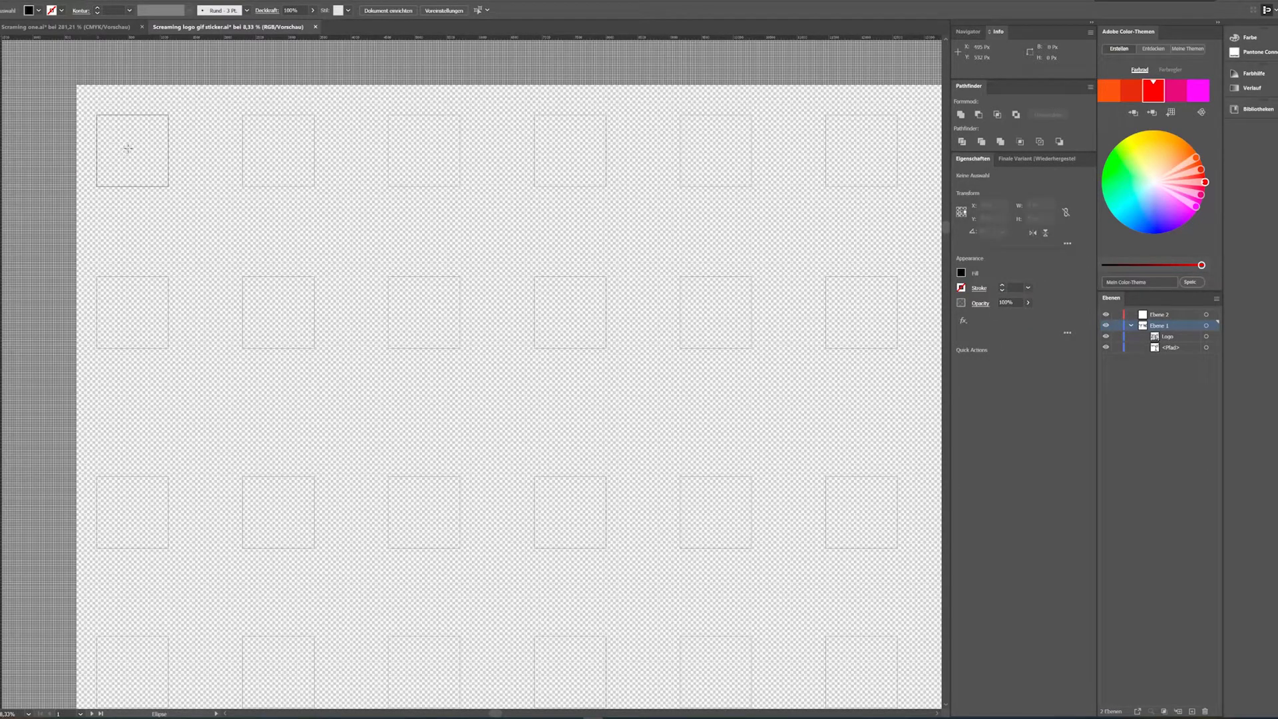
mouse_move(126, 148)
left_mouse_down()
mouse_move(171, 149)
mouse_move(139, 166)
mouse_move(132, 152)
left_mouse_up()
key("v")
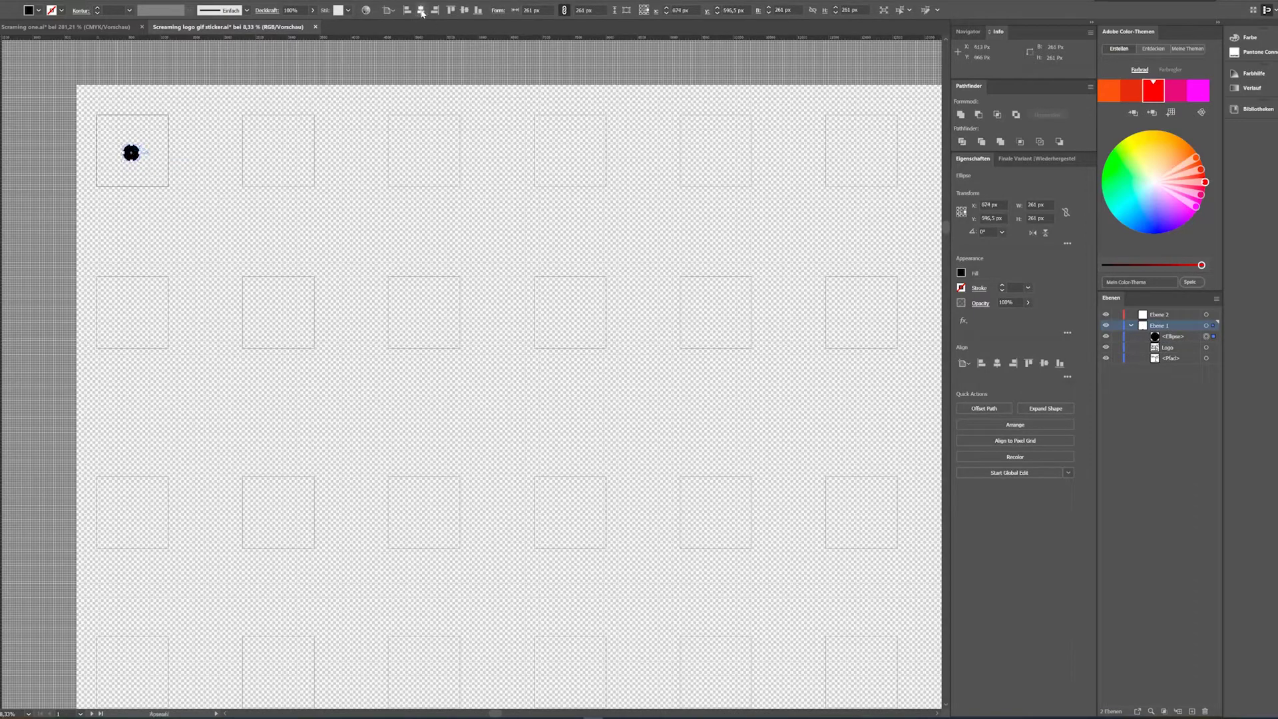
left_click(421, 10)
left_click(464, 10)
- Fill the circle on the first artboard with white
key("l")
left_click(38, 10)
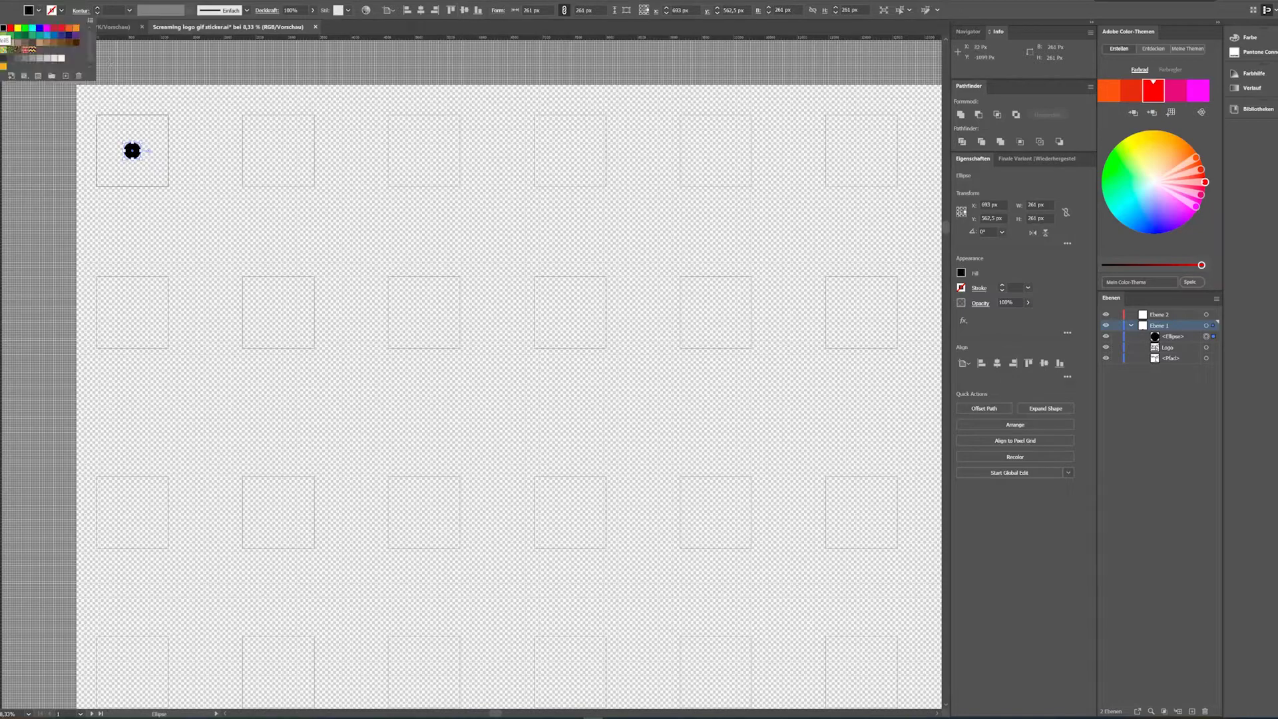
left_click(4, 28)
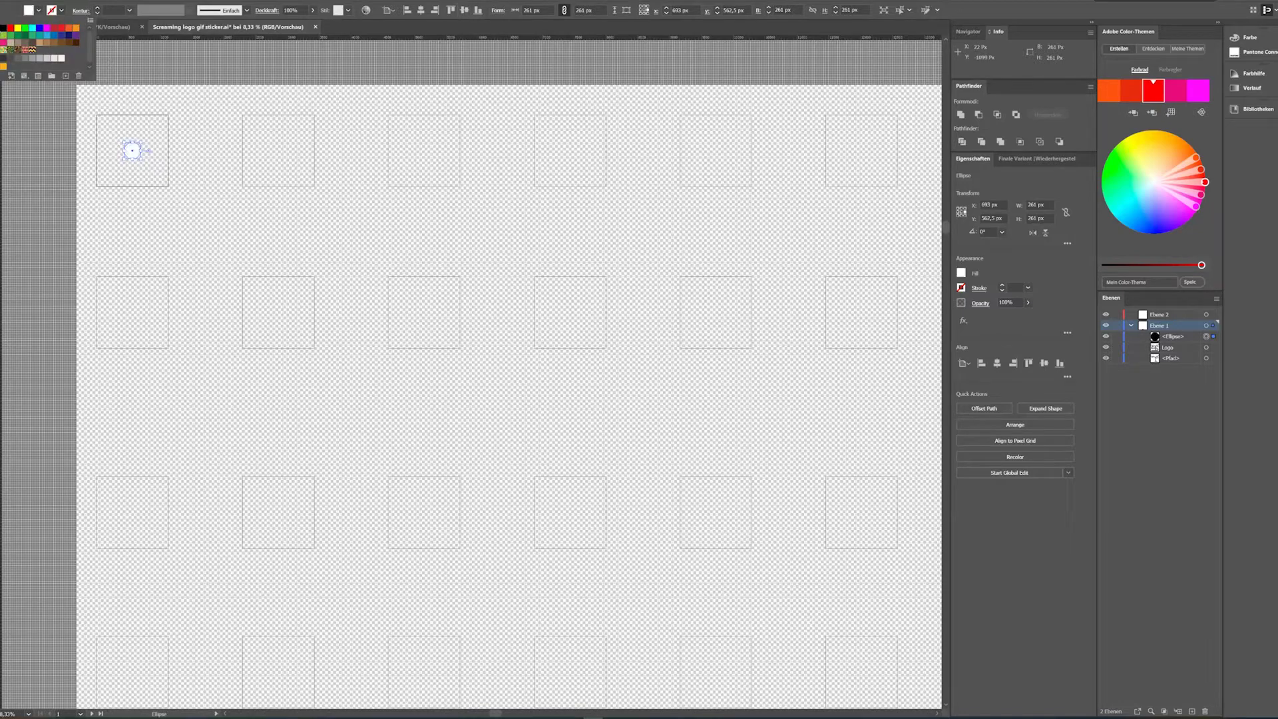
left_click(136, 166)
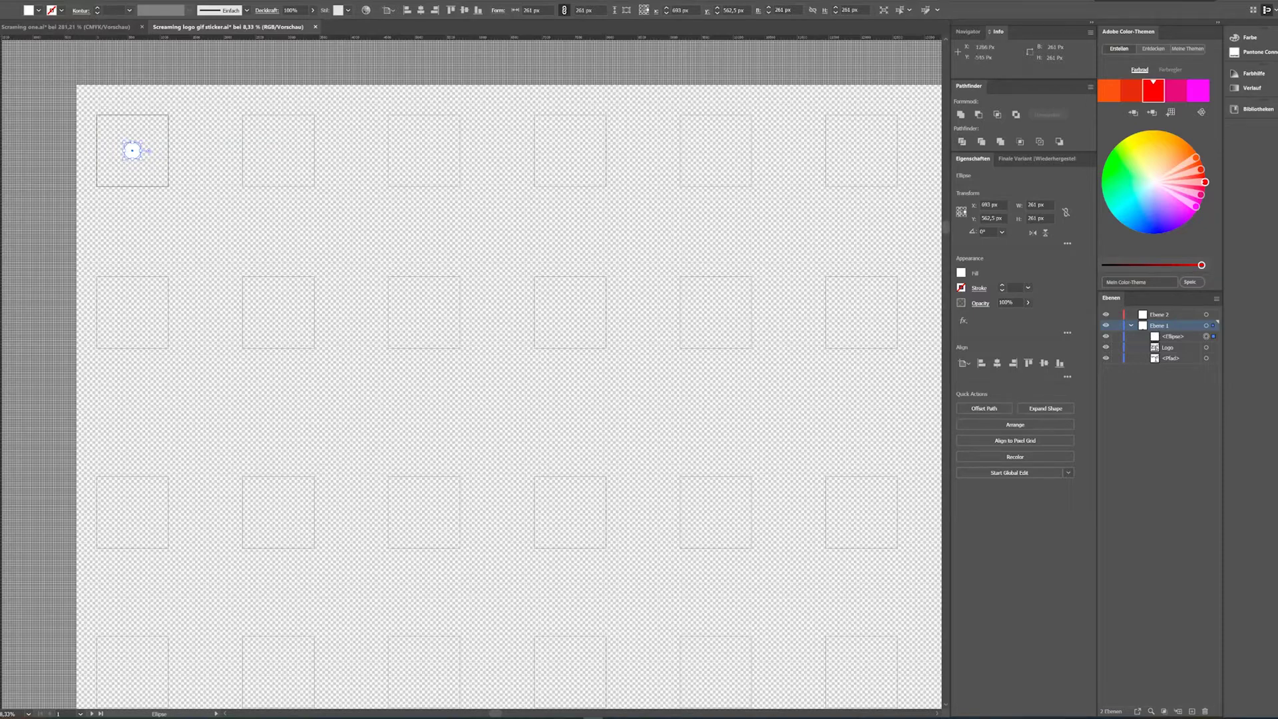
left_click(273, 148)
key("ctrl+v")
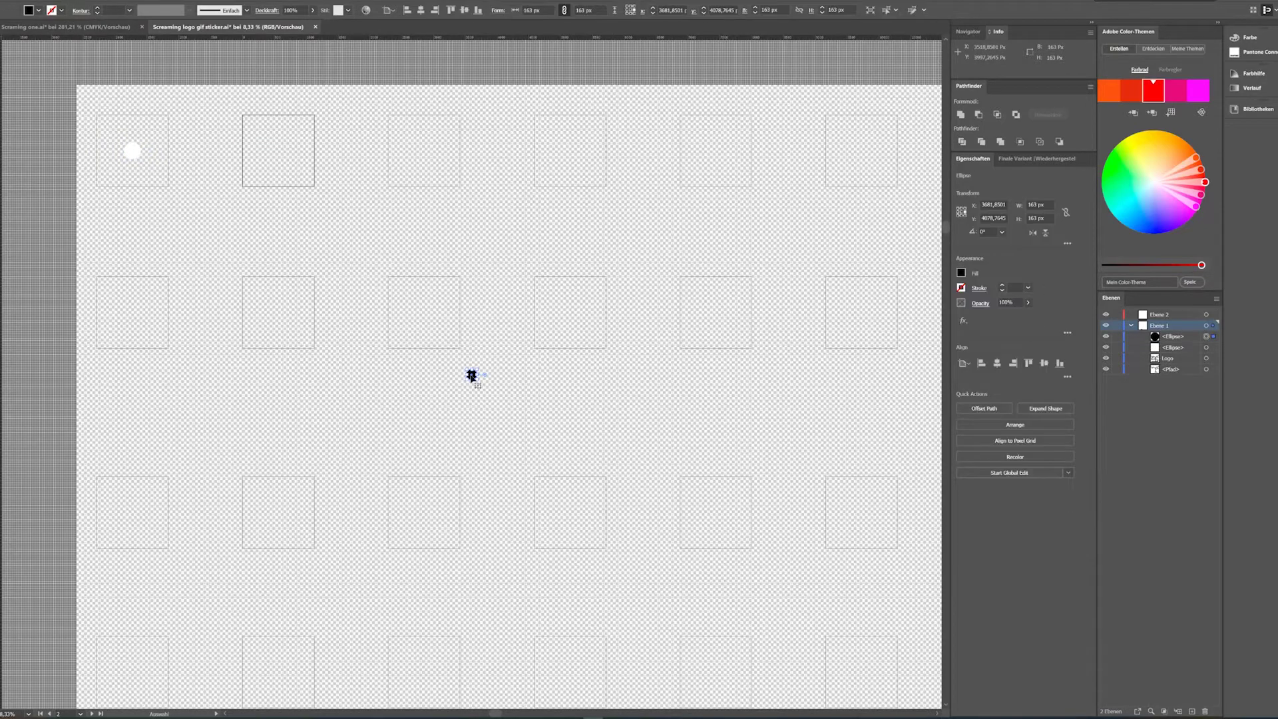
left_click_drag(471, 376, 275, 145)
key("Delete")
- Copy the white circle to the second artboard of the top row, enlarge it to about 373 px and centre it
left_click(134, 148)
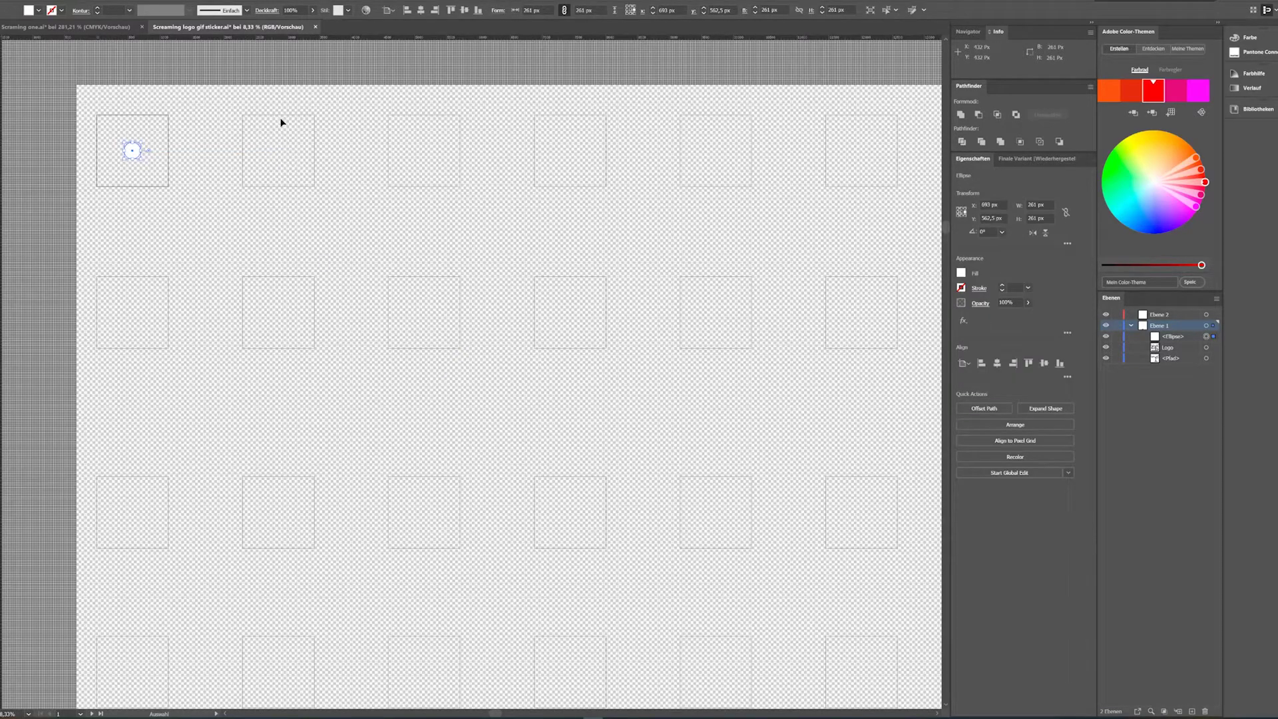
left_click(271, 155)
key("ctrl+v")
left_click_drag(470, 373, 277, 149)
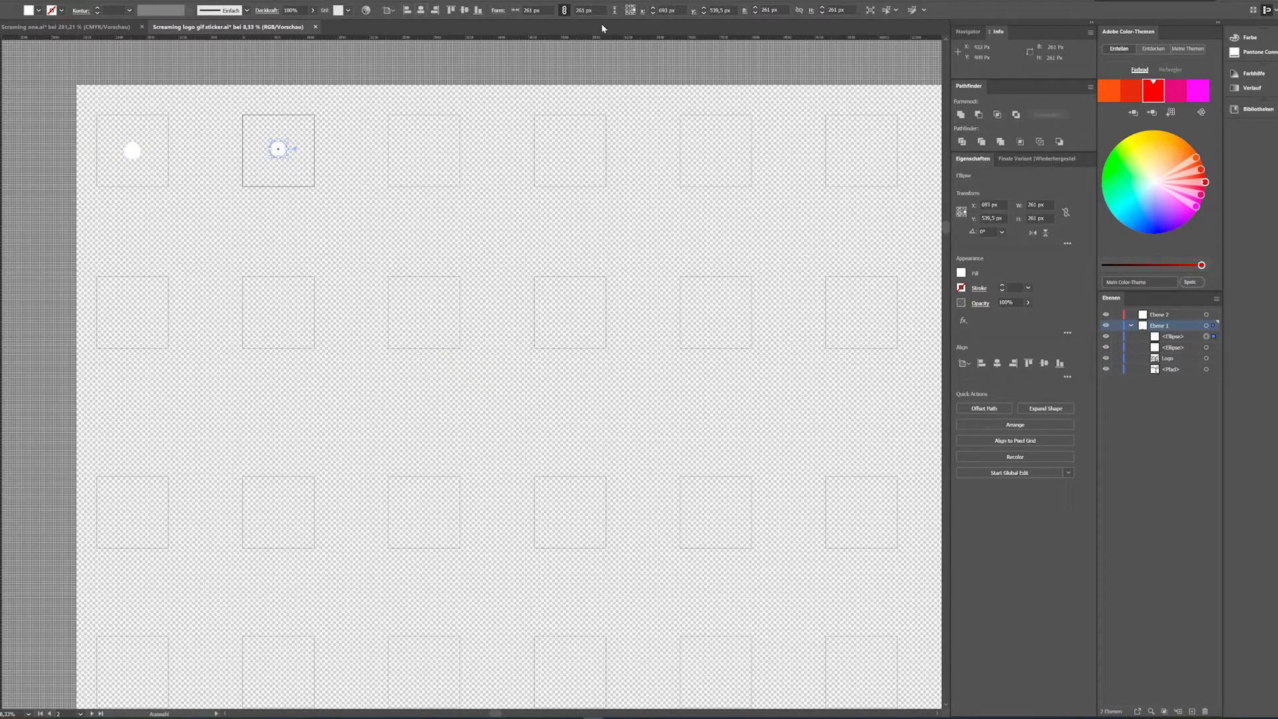
key("Down")
left_click_drag(289, 141, 294, 136)
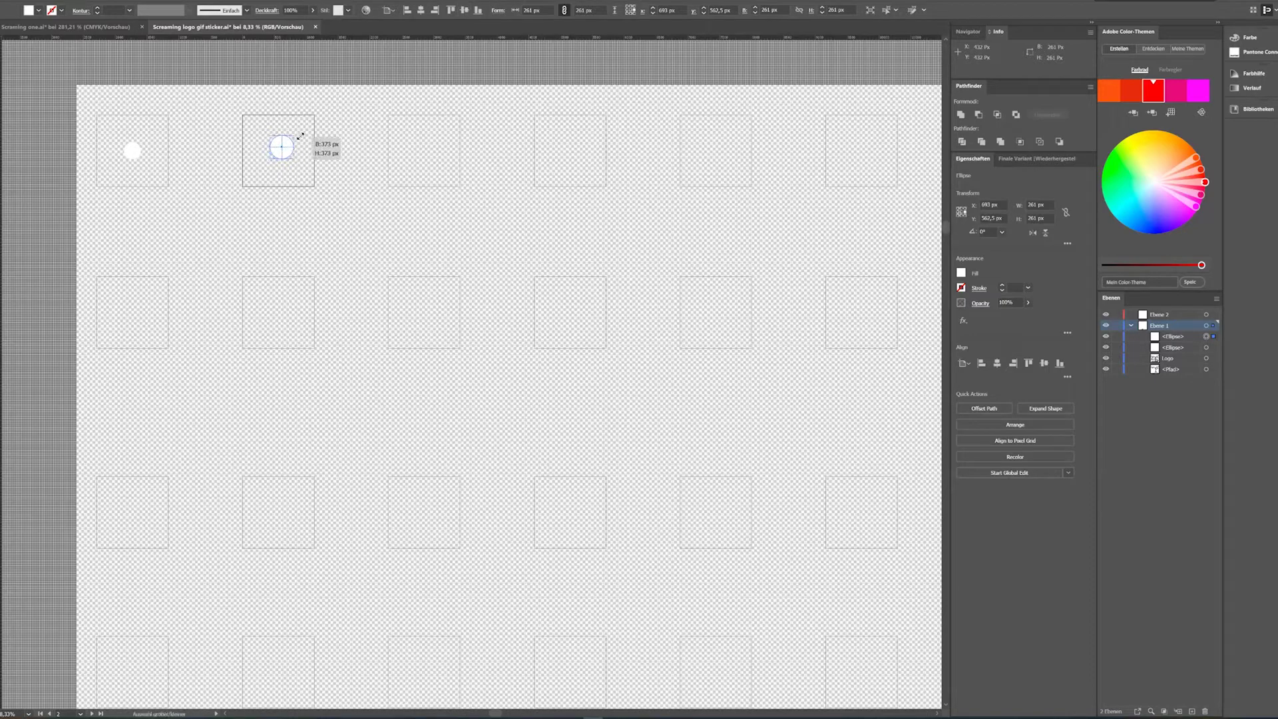
left_click(427, 12)
- Paste the white circle onto the third artboard, enlarge it to about 618 px and centre it both ways
left_click(428, 151)
key("ctrl+v")
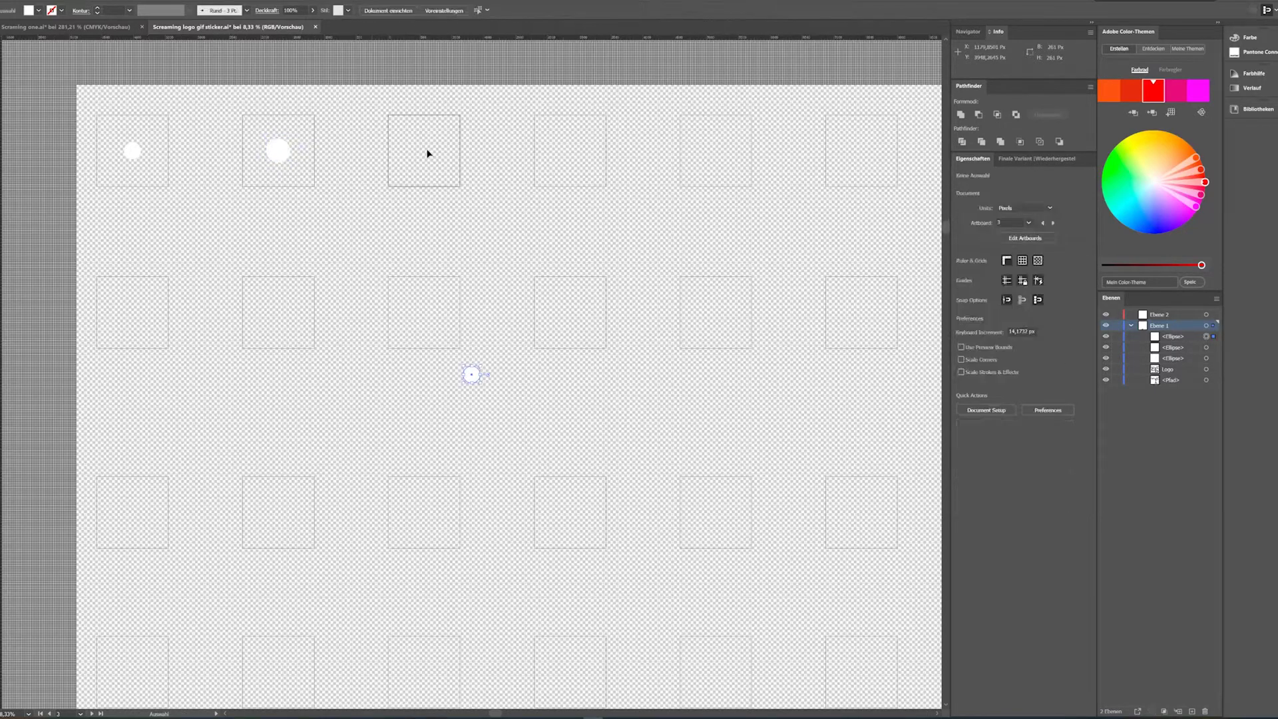
left_click(420, 12)
left_click(464, 10)
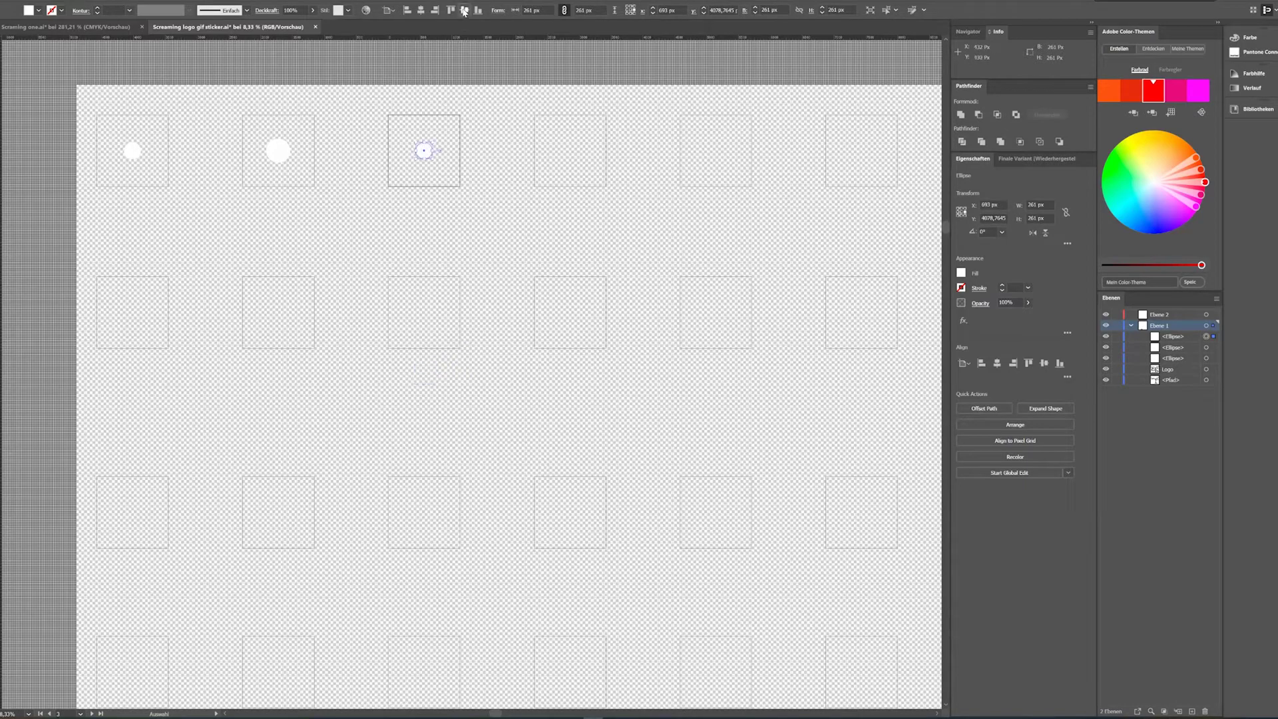
left_click_drag(432, 143, 456, 118)
left_click(421, 10)
left_click(464, 10)
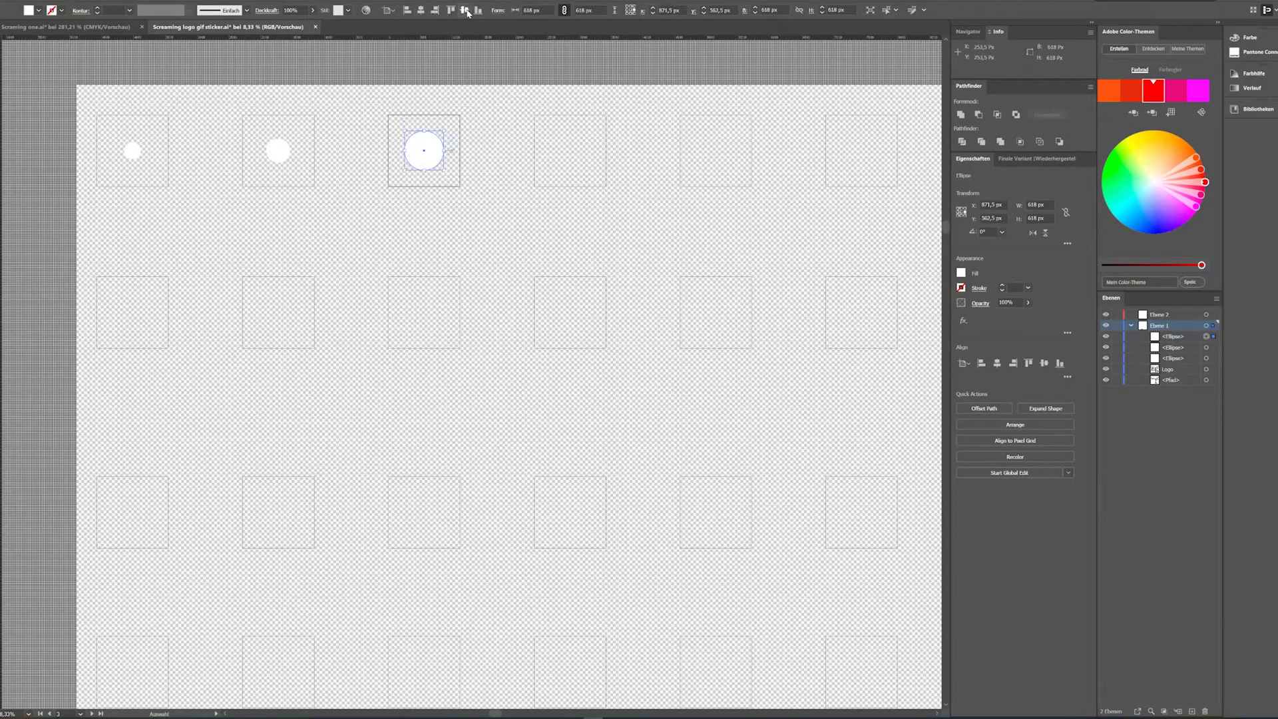
- Paste the white circle onto the fourth artboard, scale it to about 814 px and centre it both ways
left_click(569, 154)
key("ctrl+v")
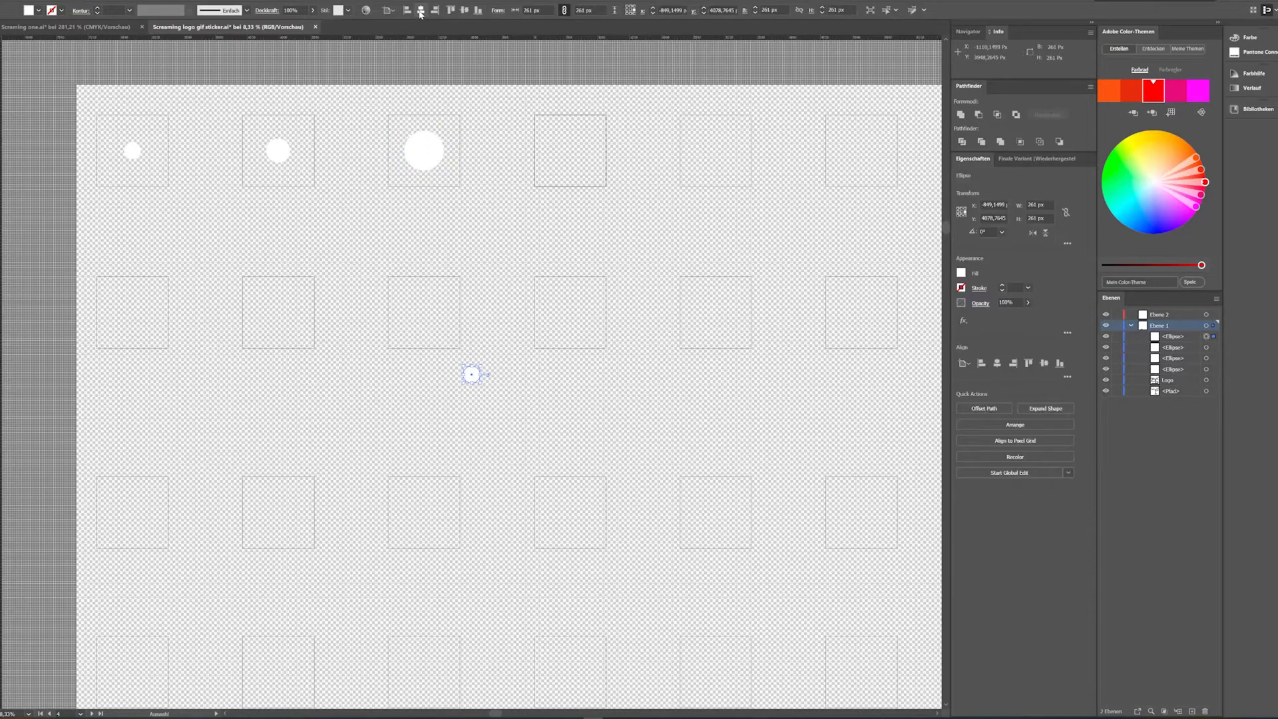
left_click(420, 10)
left_click(464, 10)
left_click_drag(579, 141, 624, 107)
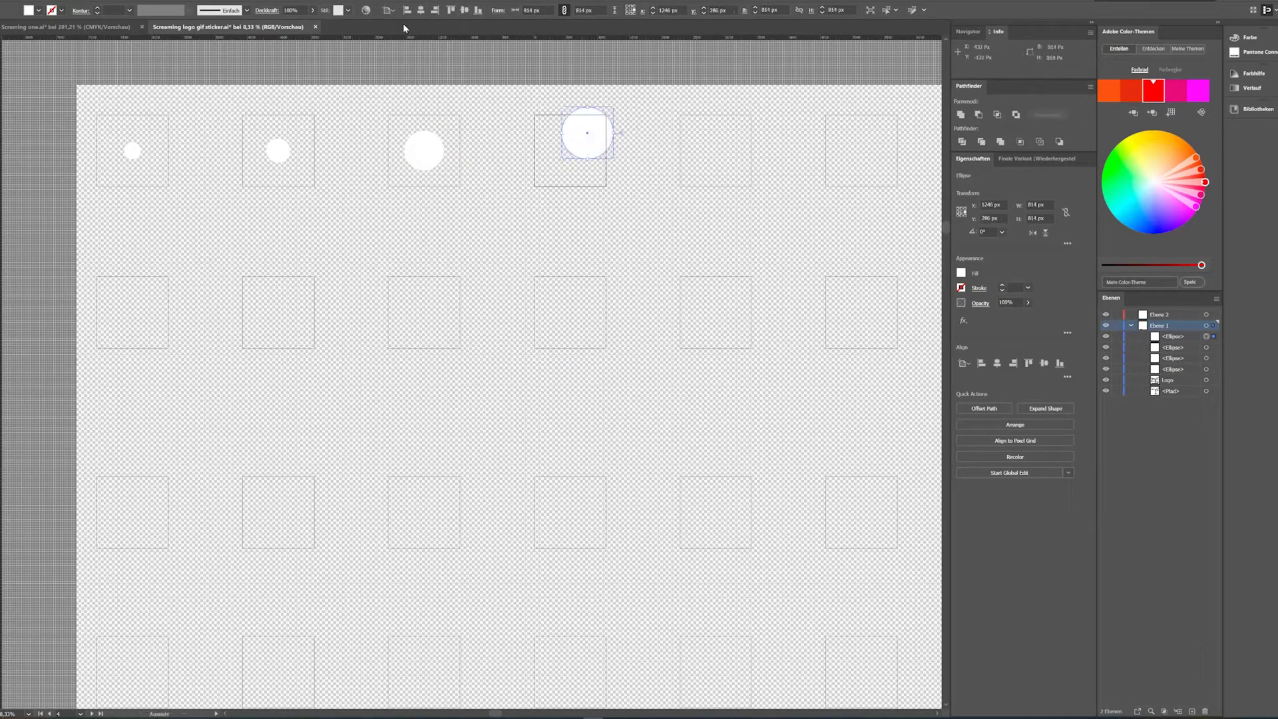
left_click(420, 10)
left_click(463, 10)
- Paste the white circle onto the fifth artboard, scale it to about 1058 px and centre it both ways
left_click(718, 153)
key("ctrl+v")
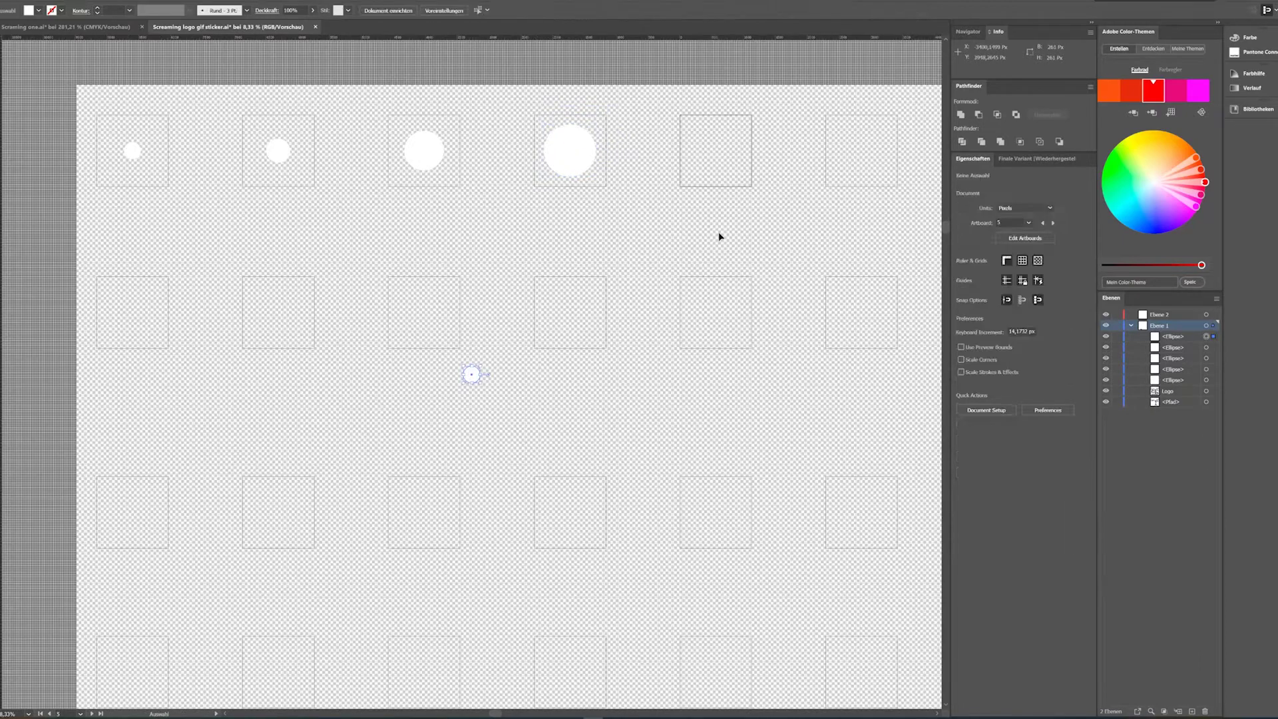
left_click(421, 11)
left_click(464, 10)
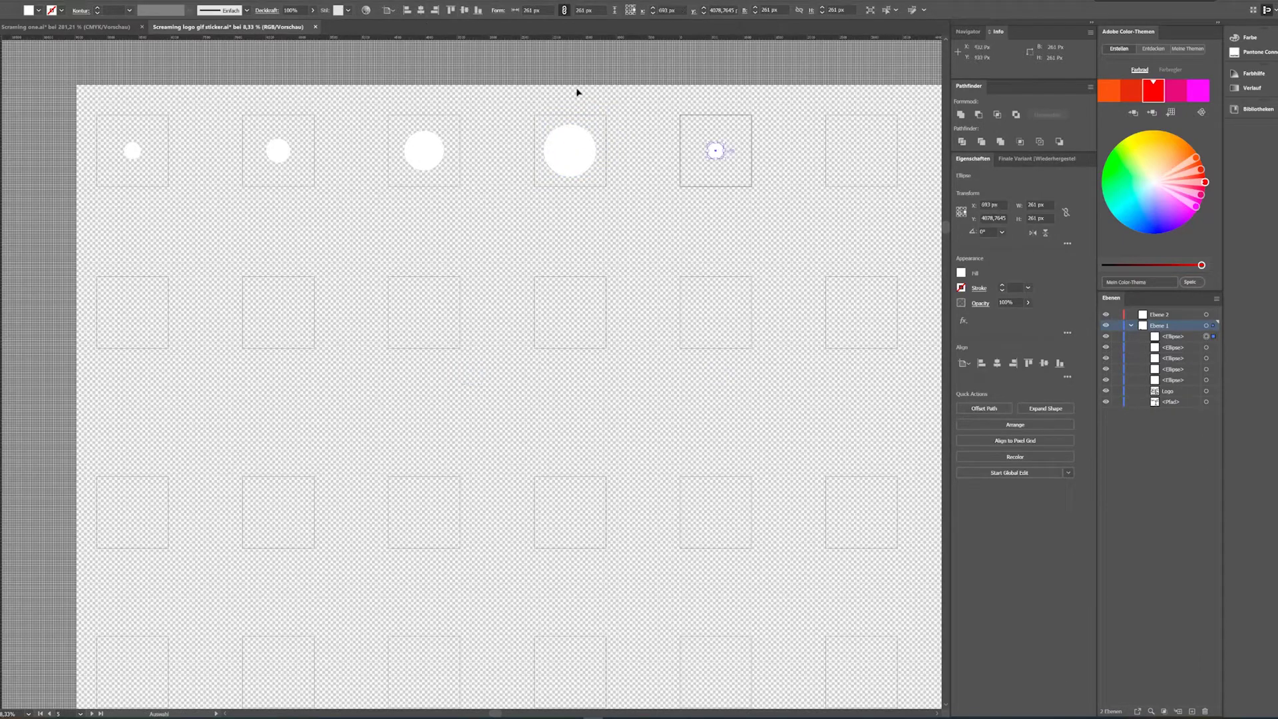
left_click_drag(727, 142, 774, 118)
left_click(421, 12)
left_click(464, 10)
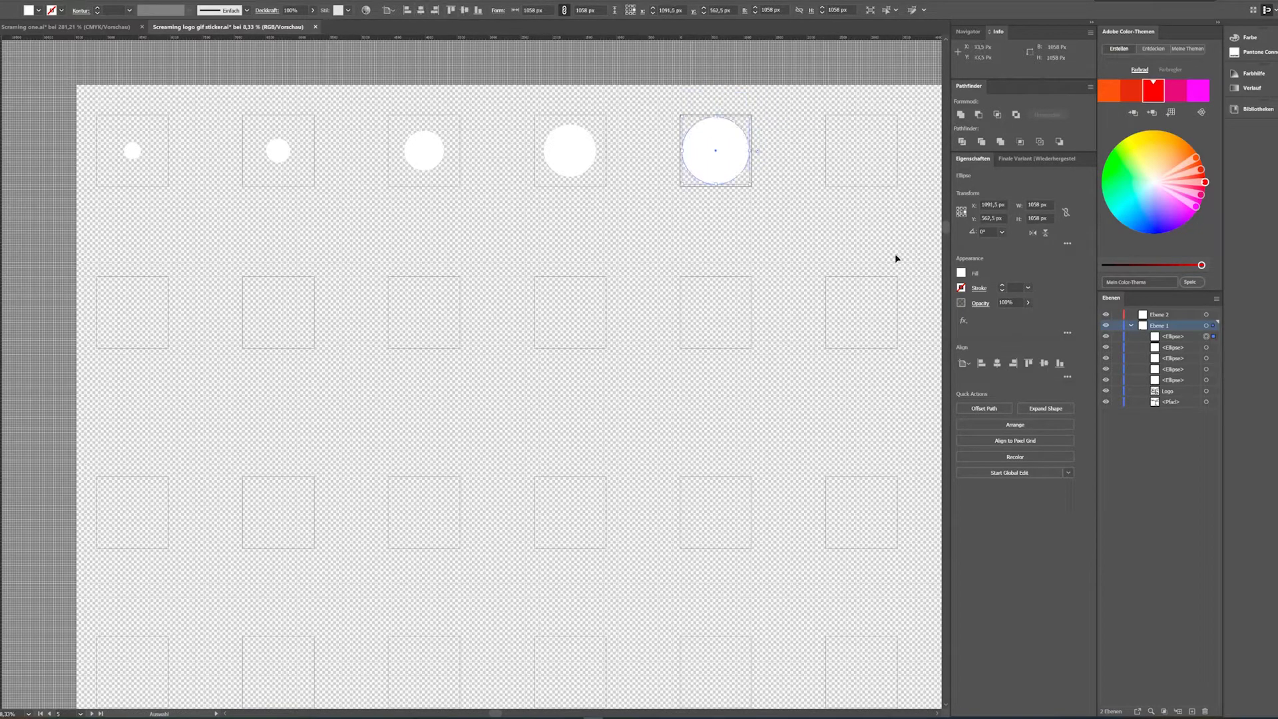
- Paste another copy of the small white circle and centre it on the fifth artboard
left_click_drag(495, 712, 661, 704)
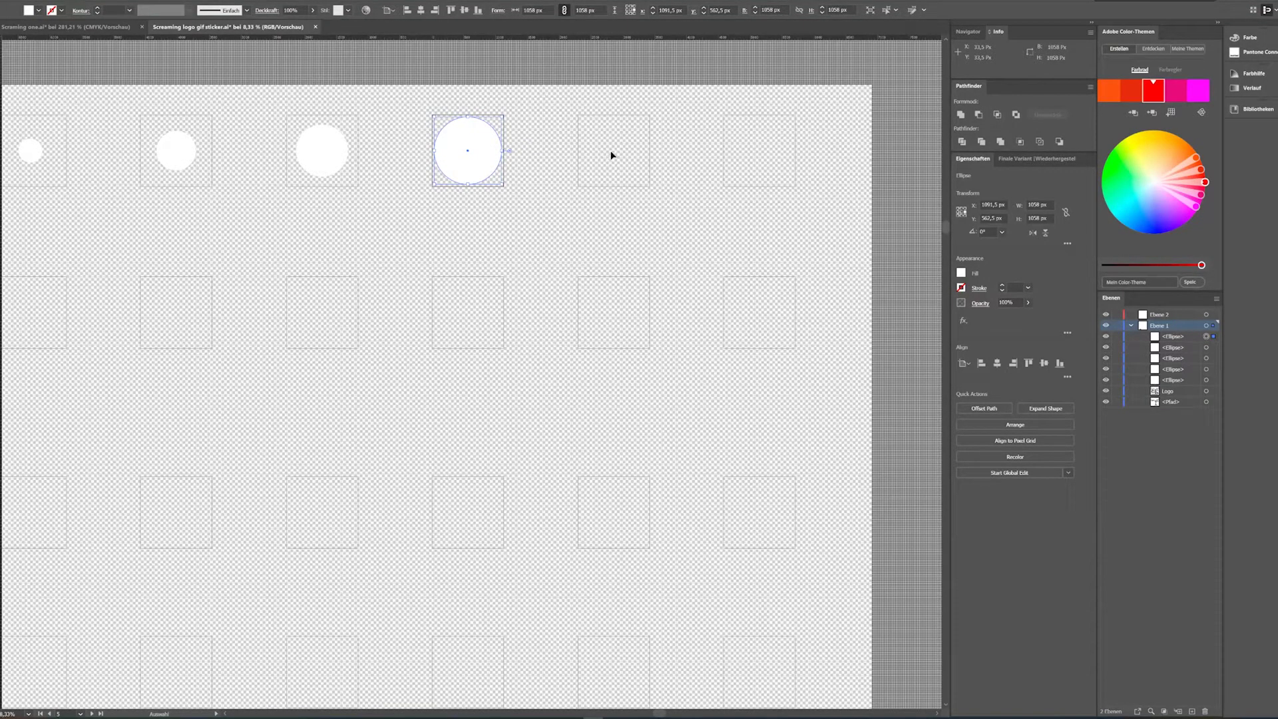
key("ctrl+v")
left_click(420, 11)
left_click(464, 10)
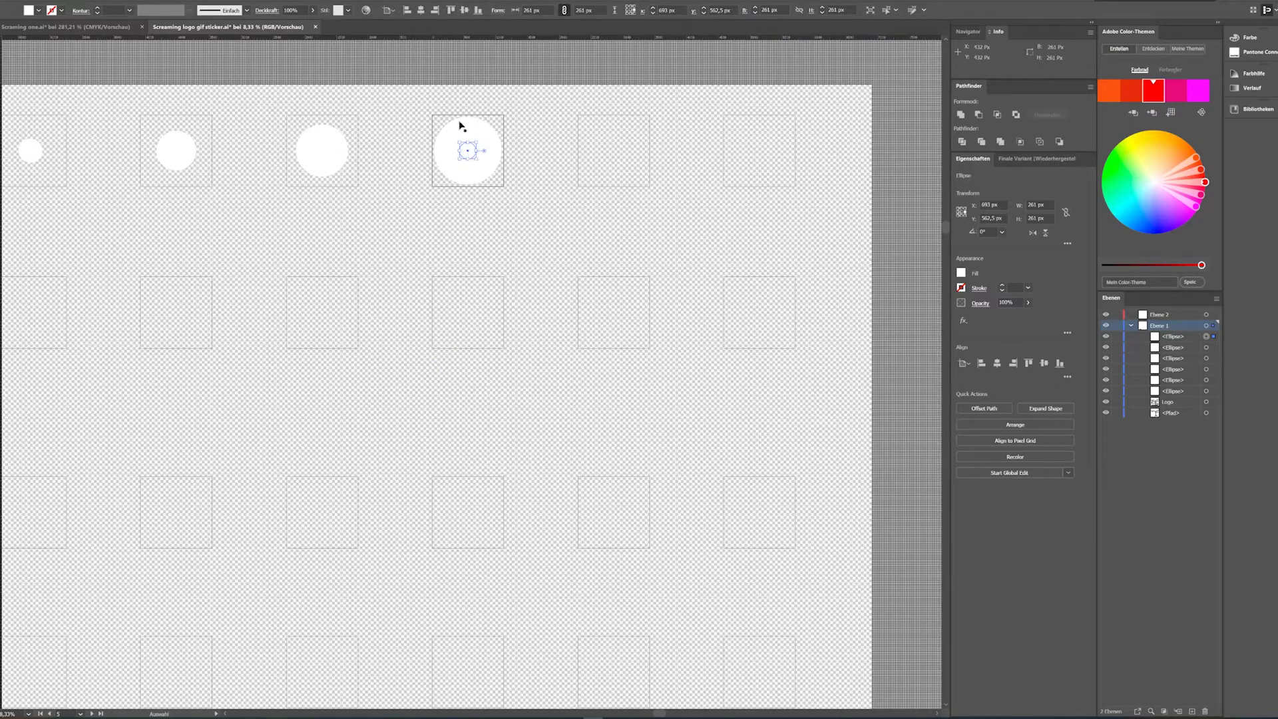
- Paste the white circle onto the sixth artboard, enlarge it to about 1416 px and centre it both ways
left_click(611, 153)
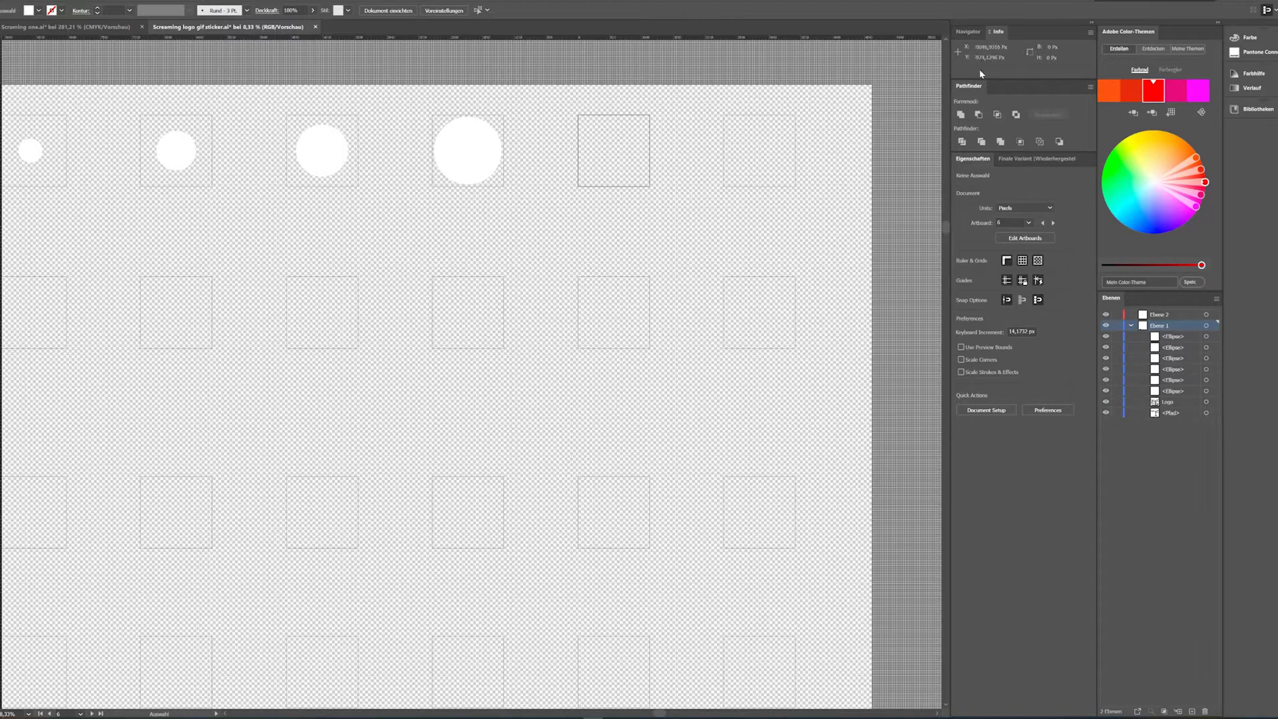
key("ctrl+v")
left_click_drag(470, 372, 668, 96)
left_click_drag(618, 138, 609, 145)
left_click(465, 12)
left_click(421, 10)
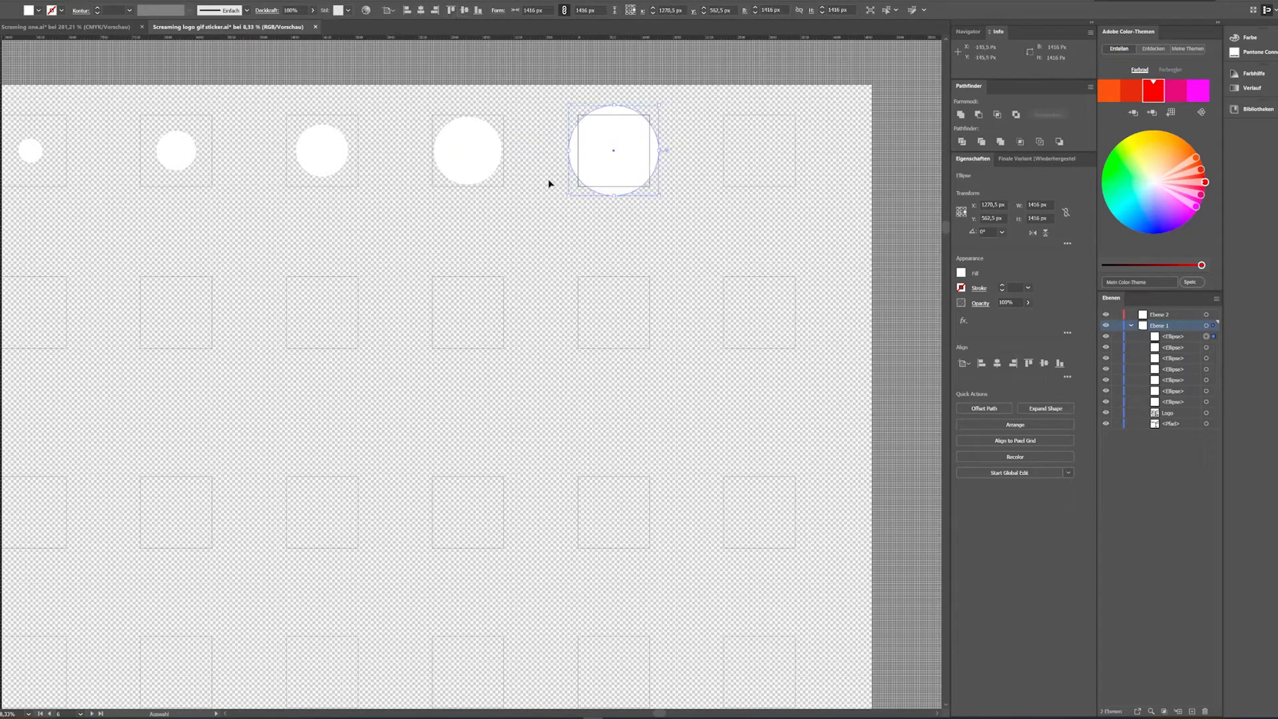
- Paste the white circle onto the seventh artboard, enlarge it to about 1595 px and centre it both ways
left_click(764, 151)
key("ctrl+v")
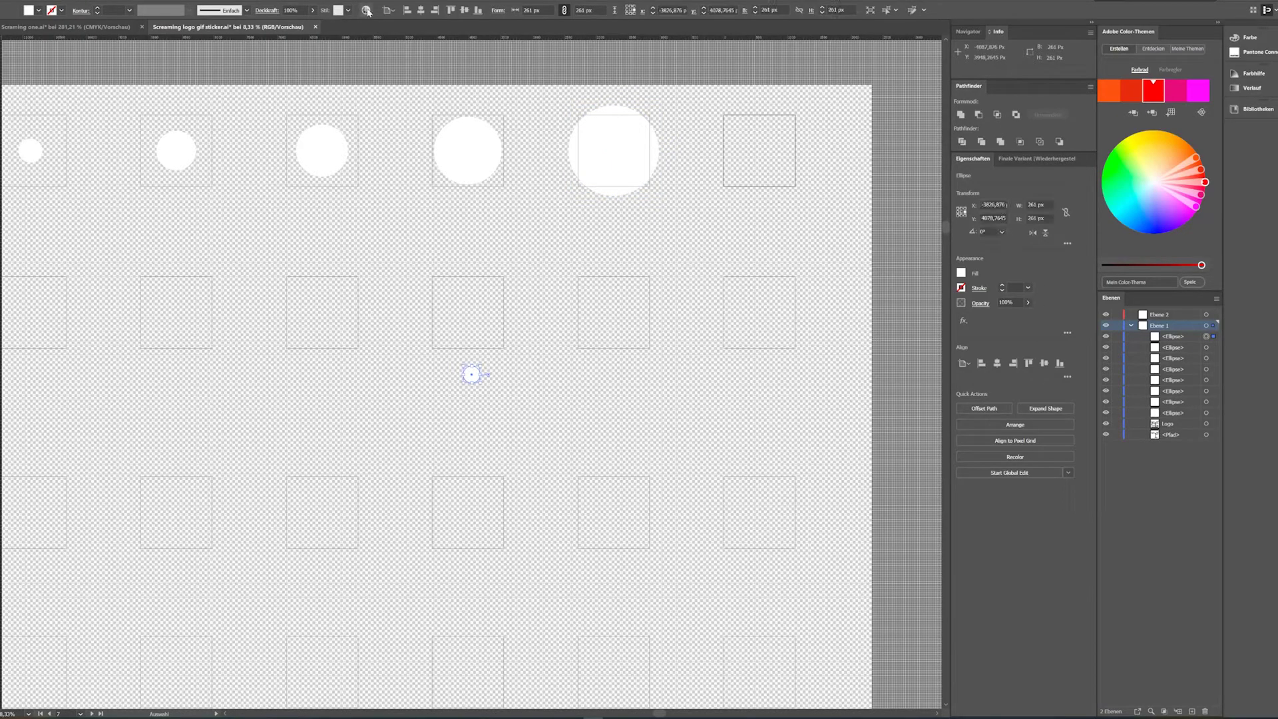
left_click(420, 11)
left_click(464, 11)
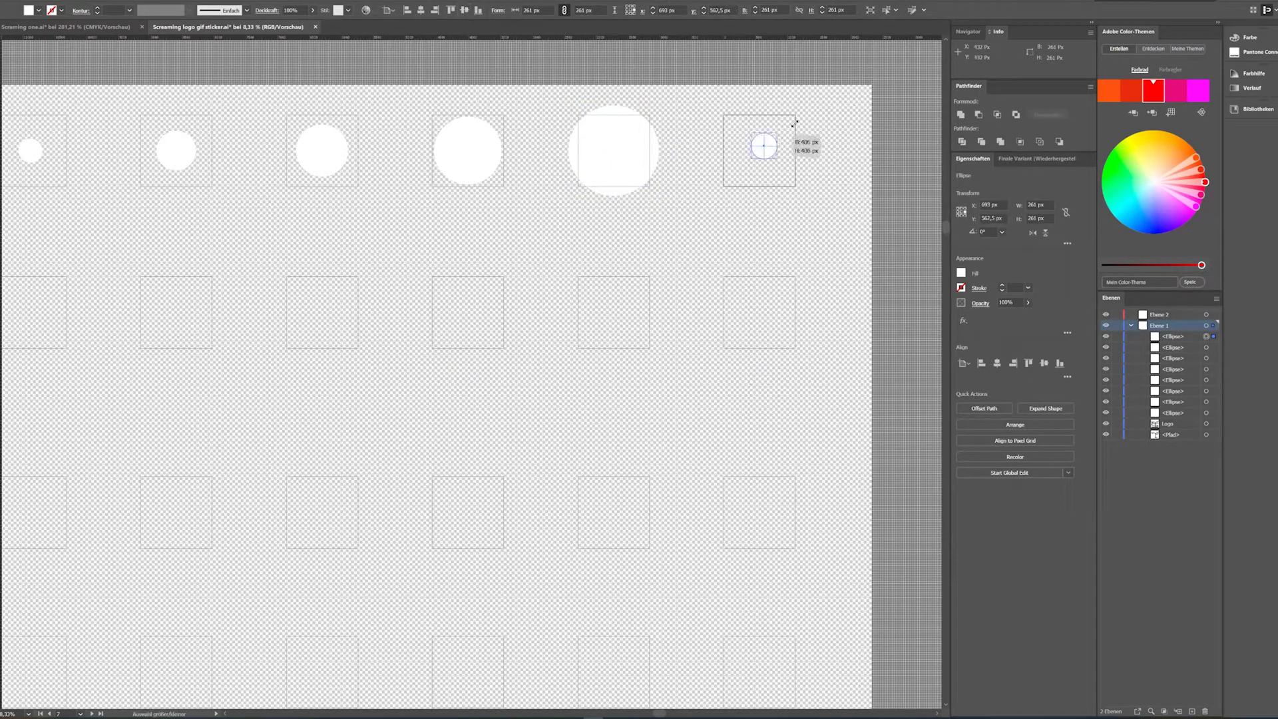
left_click_drag(768, 142, 887, 69)
left_click(464, 11)
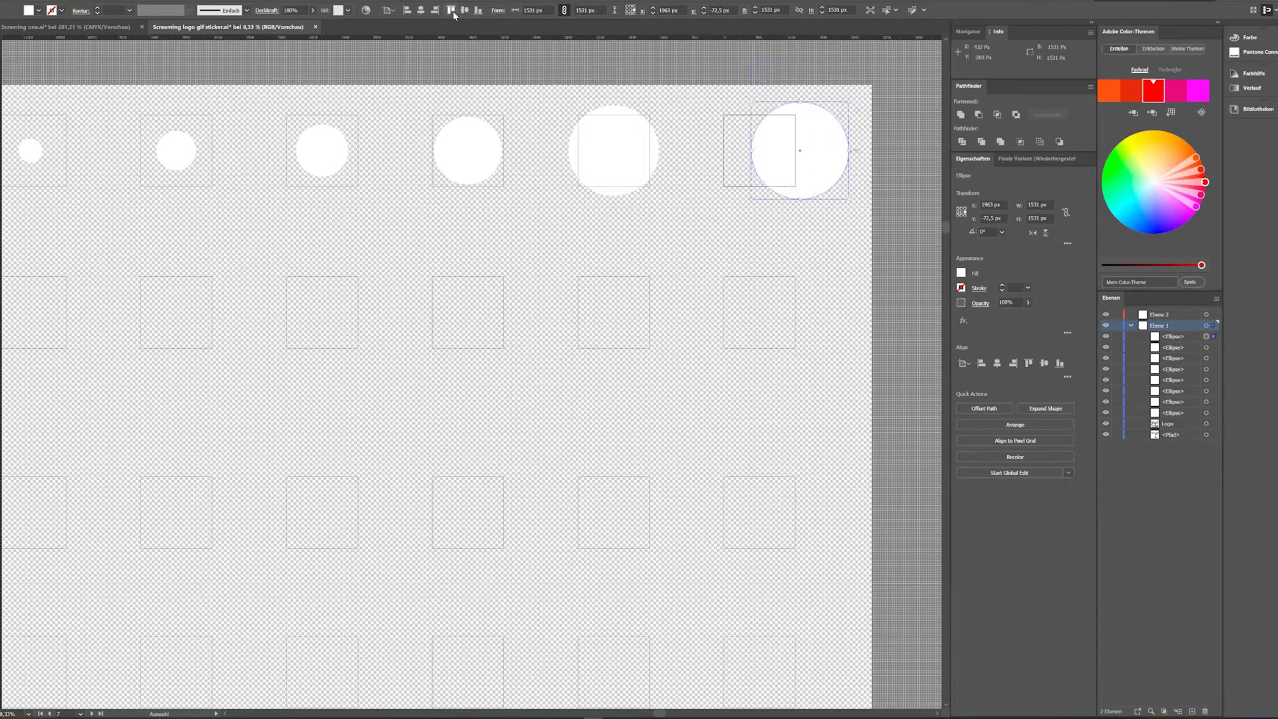
left_click(421, 11)
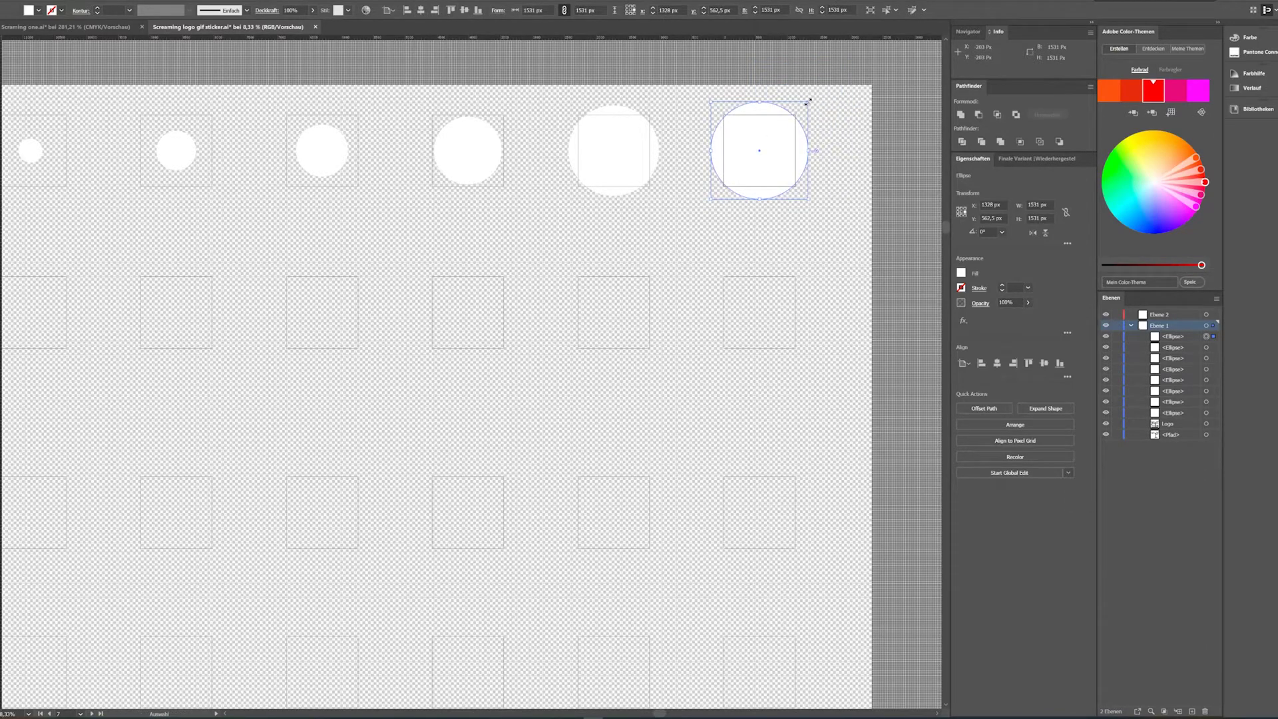
left_click_drag(808, 101, 811, 98)
left_click(420, 10)
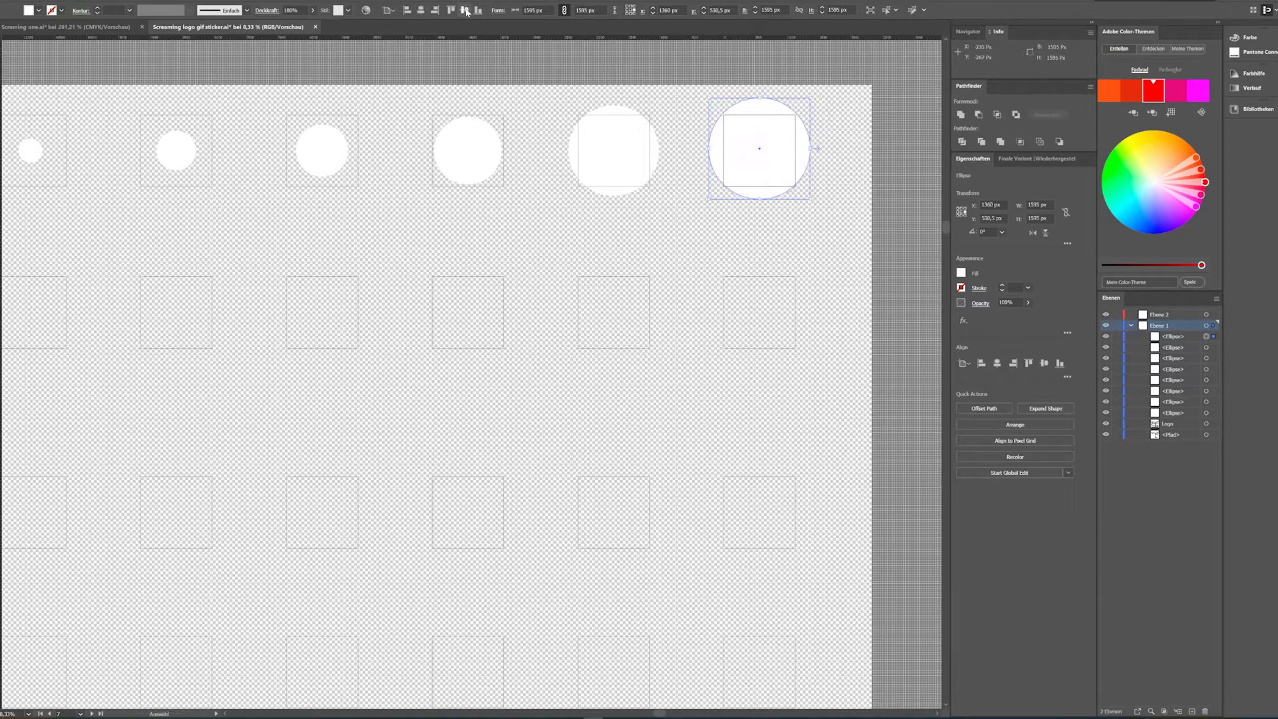
left_click(465, 11)
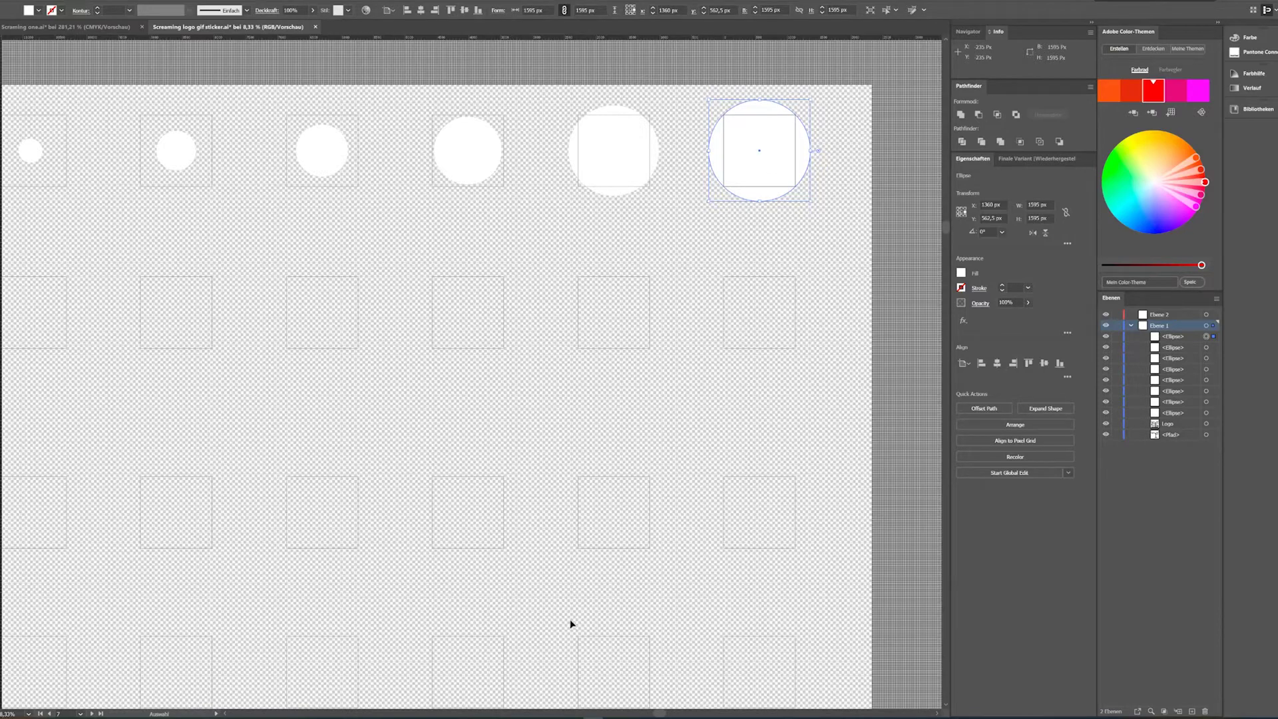
- Paste the 1595 px white circle onto the eighth artboard, at the start of the second row, and centre it both ways
left_click_drag(659, 715, 464, 714)
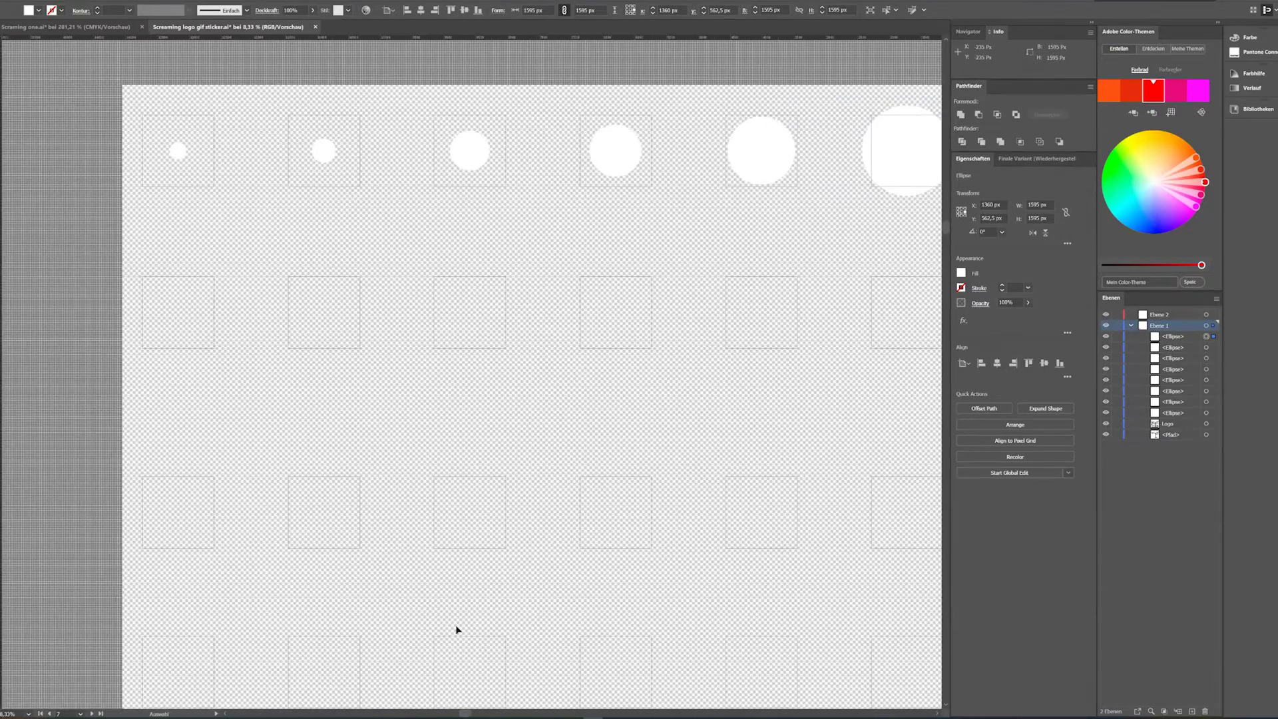
left_click(175, 318)
key("ctrl+v")
left_click(421, 12)
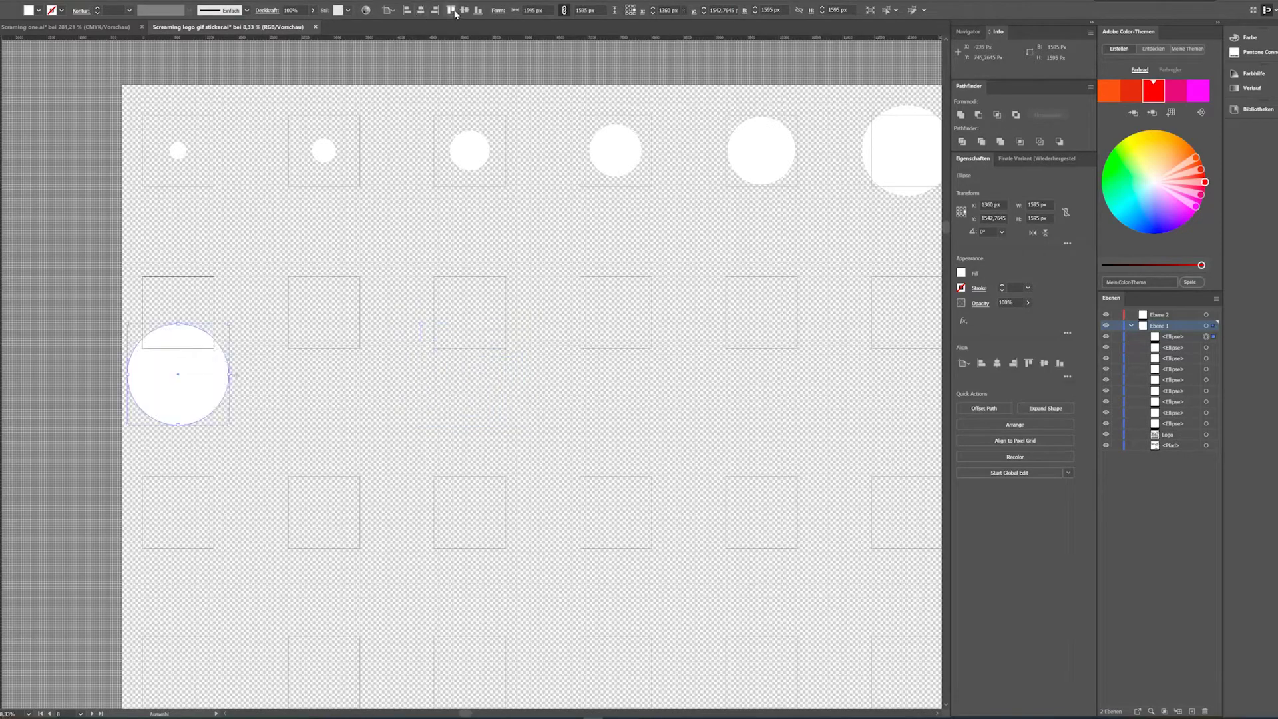
left_click(464, 10)
- Paste the 1595 px white circle onto the ninth artboard and centre it horizontally and vertically
left_click(299, 346)
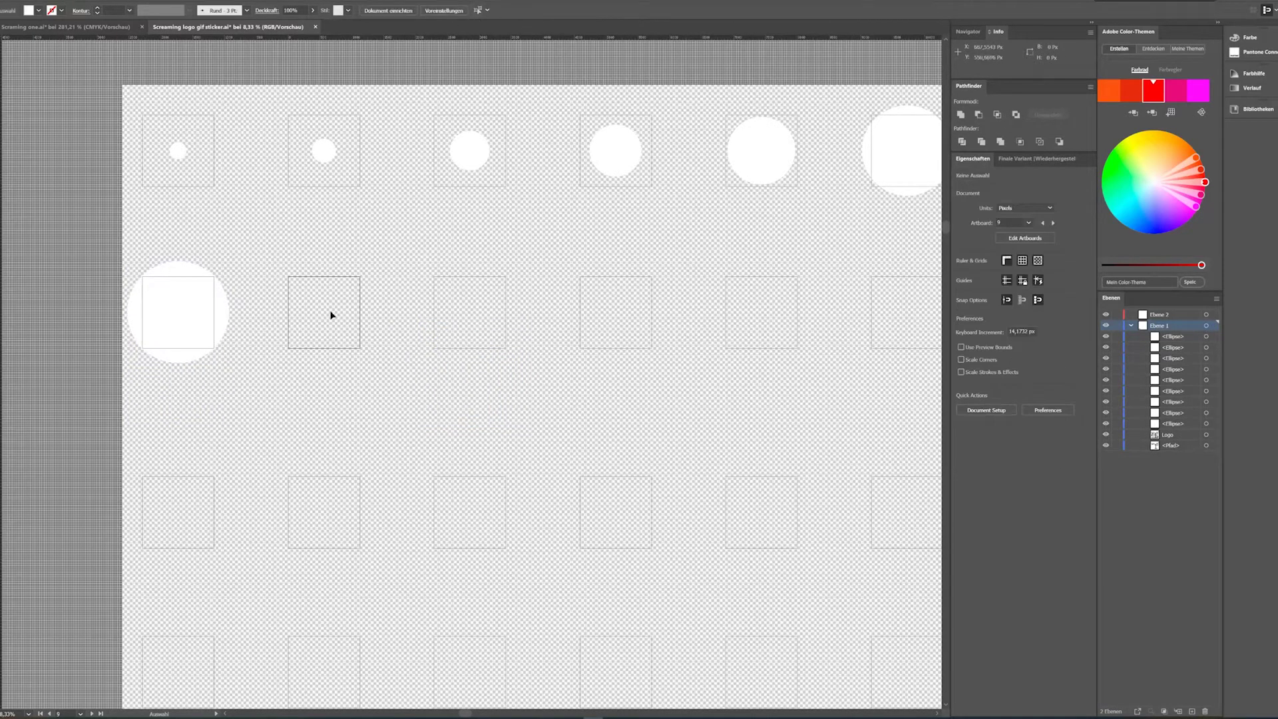
key("ctrl+v")
left_click(421, 10)
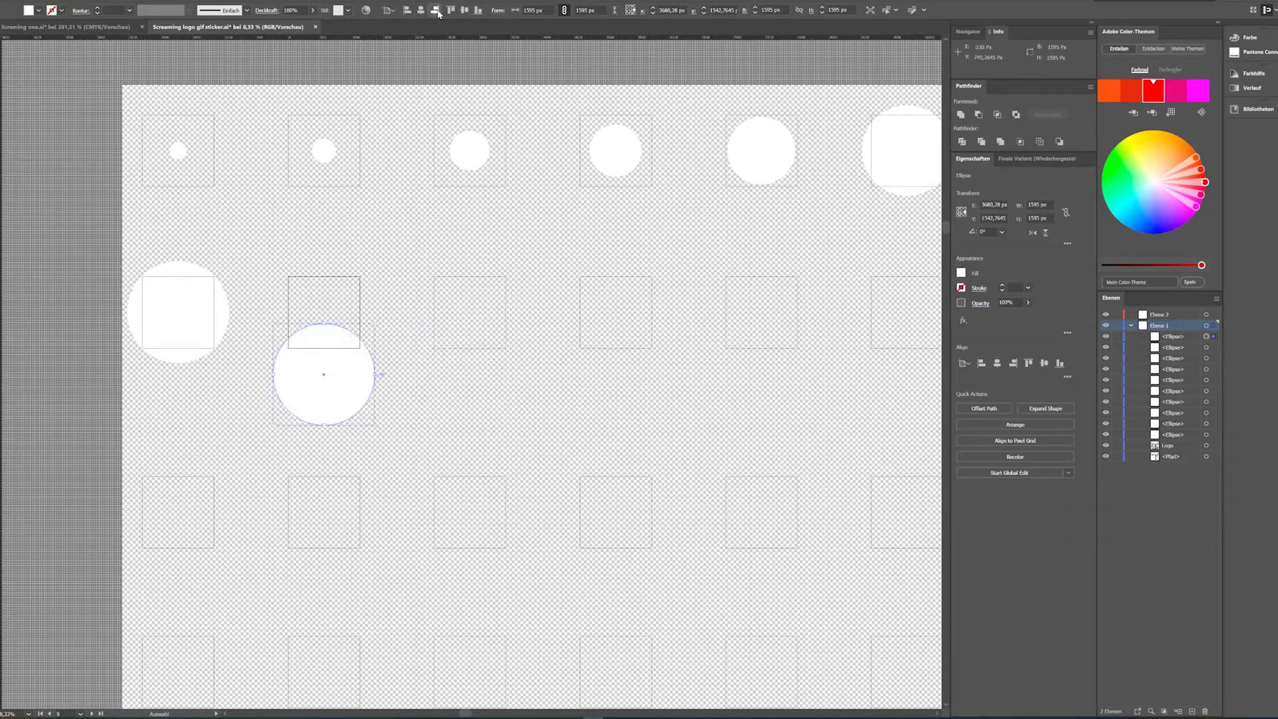
left_click(465, 10)
left_click(464, 10)
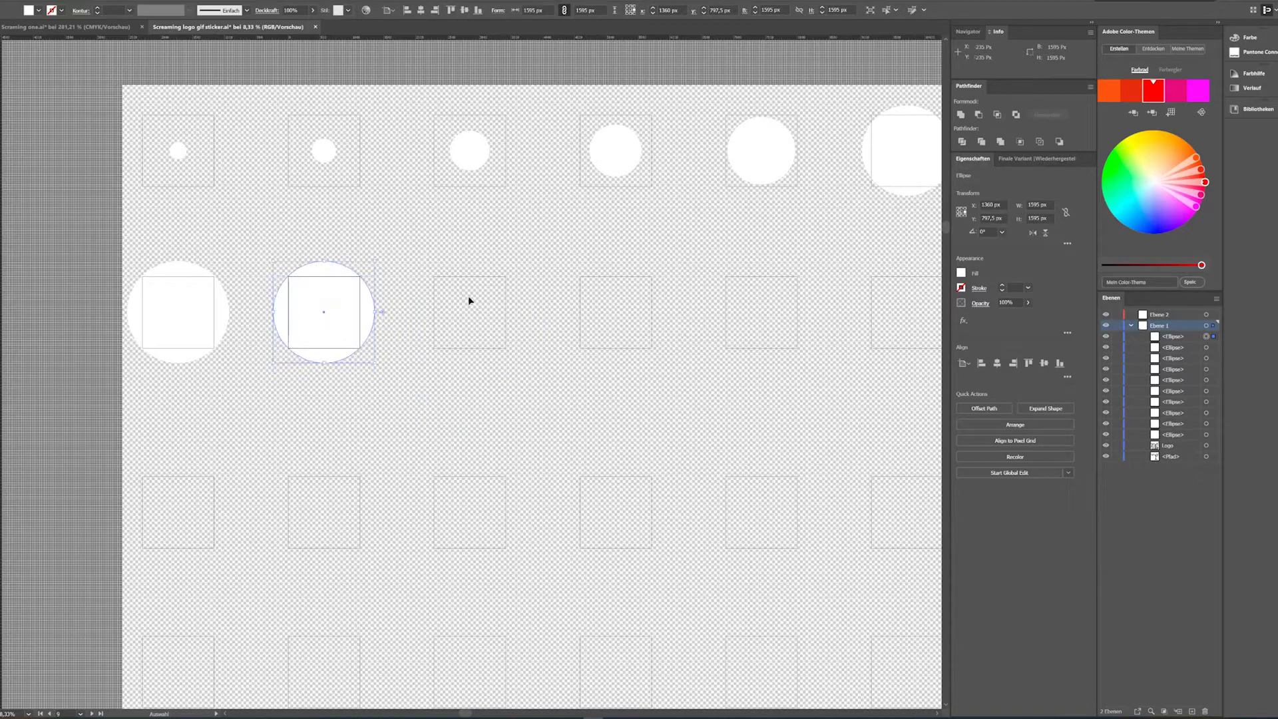
- Paste the 1595 px white circle onto the tenth artboard and centre it both ways
left_click(467, 319)
key("ctrl+v")
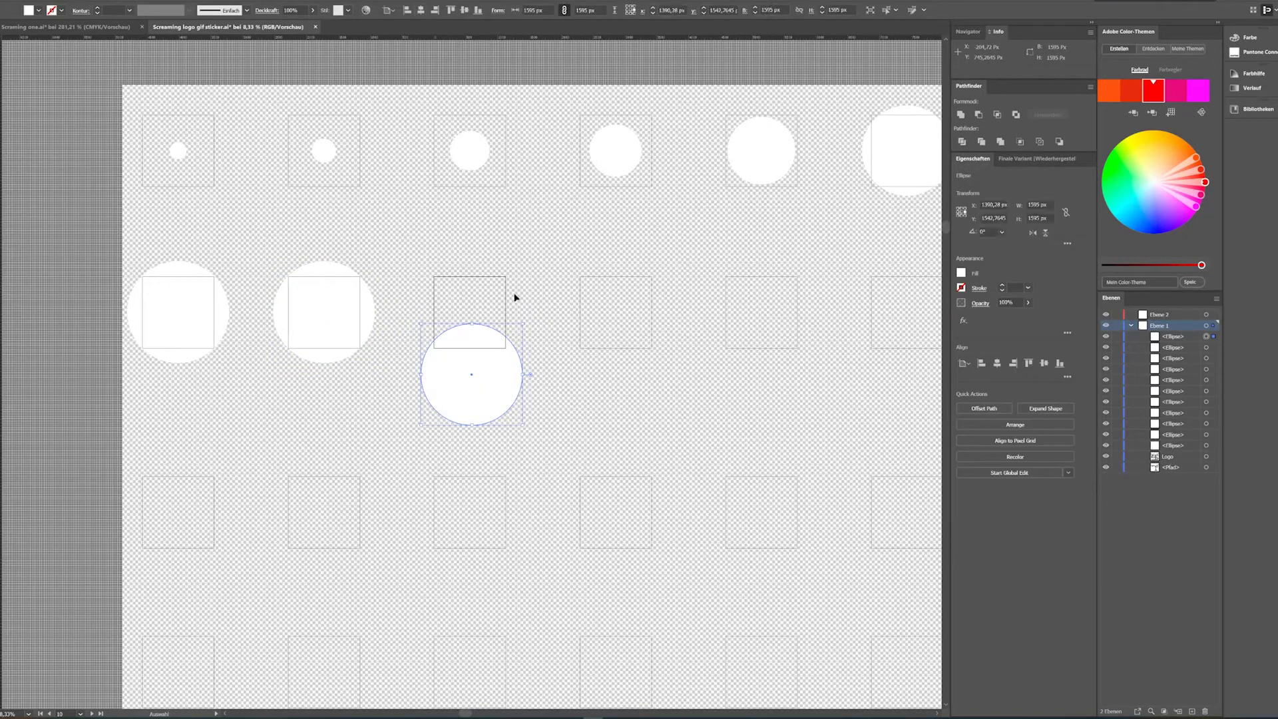
key("ctrl+z")
key("ctrl+v")
left_click(421, 10)
left_click(464, 10)
- Paste the 1595 px white circle onto the eleventh artboard and centre it both ways
left_click(616, 319)
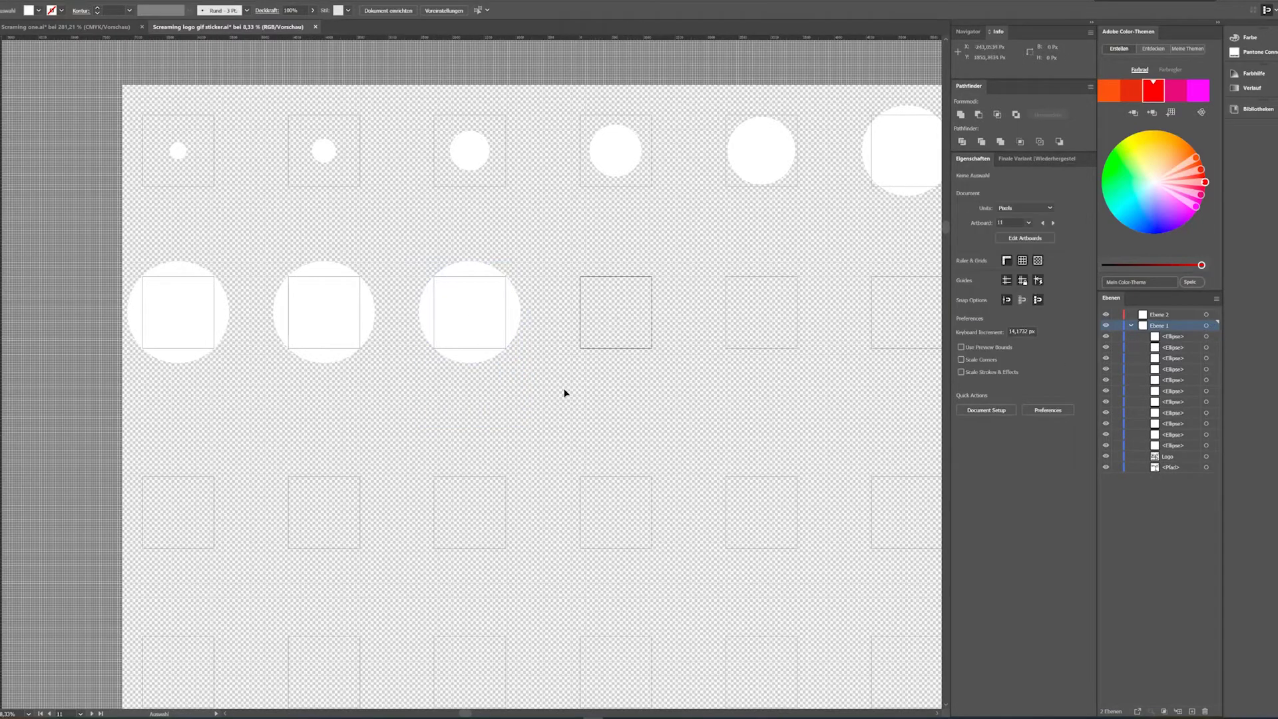
key("ctrl+v")
key("ctrl+z")
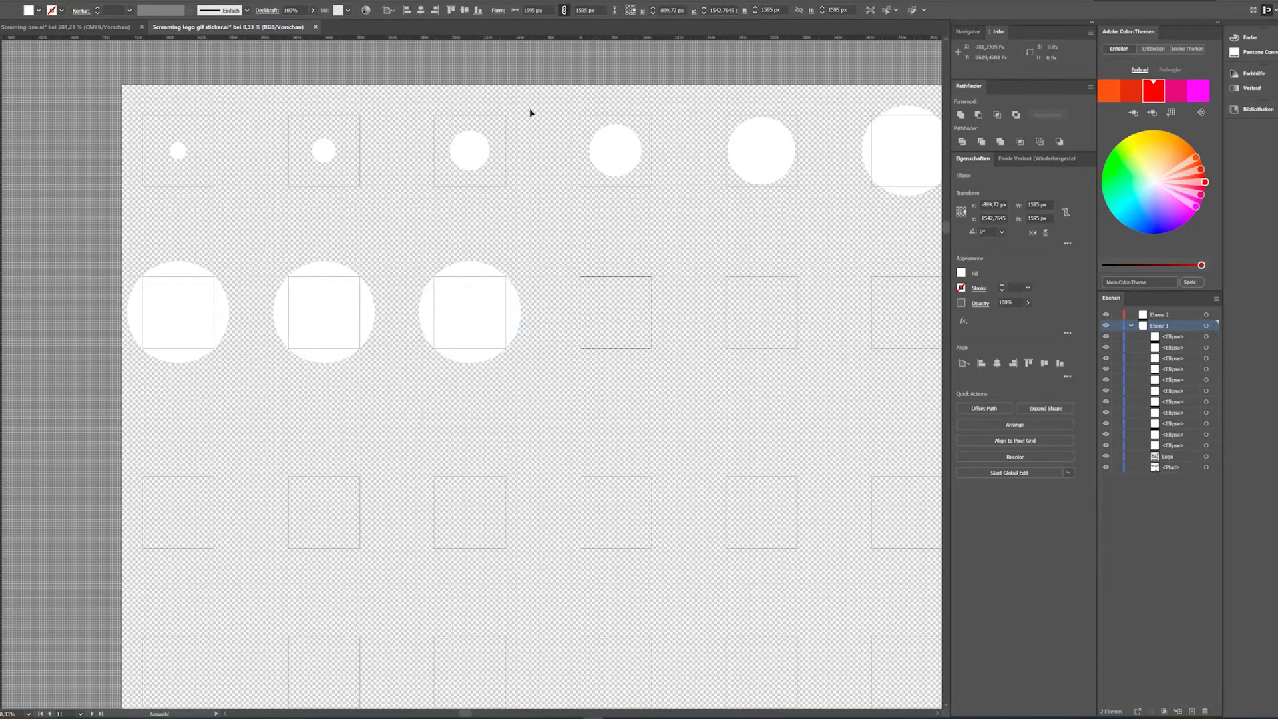
key("ctrl+v")
left_click(420, 10)
left_click(464, 10)
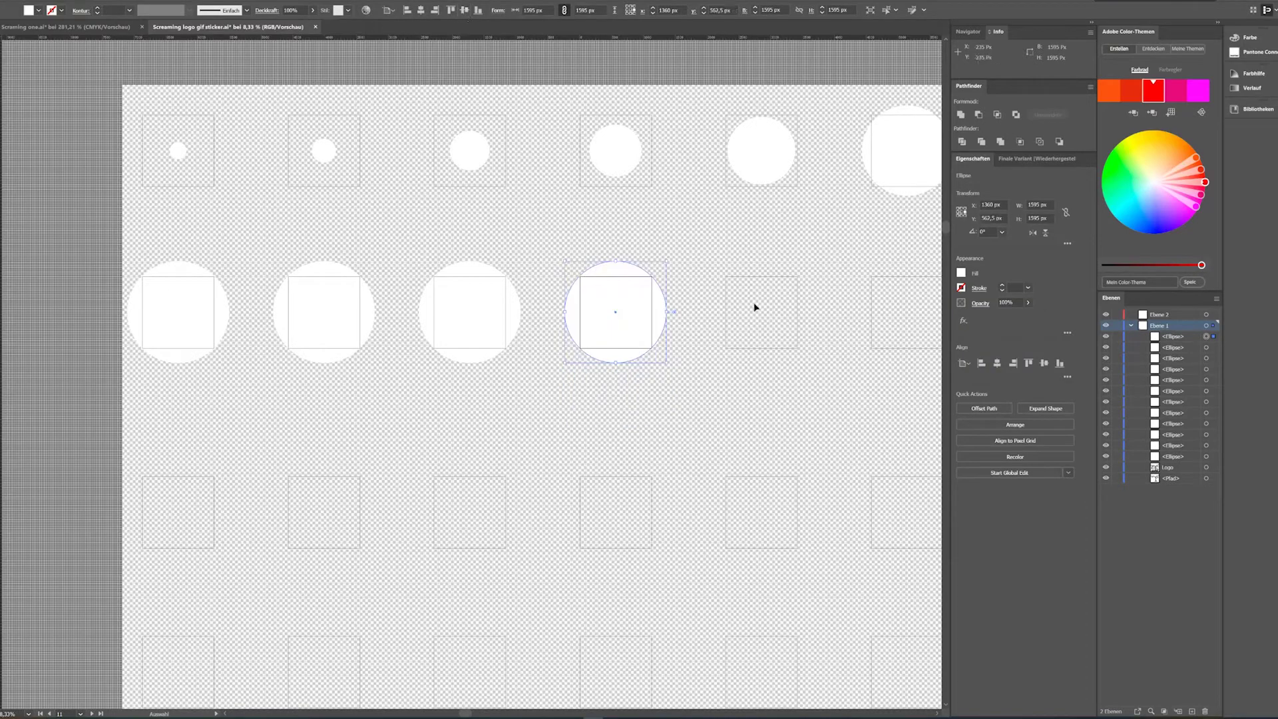
- Paste the 1595 px white circle onto the twelfth artboard and centre it both ways
left_click(758, 312)
key("ctrl+v")
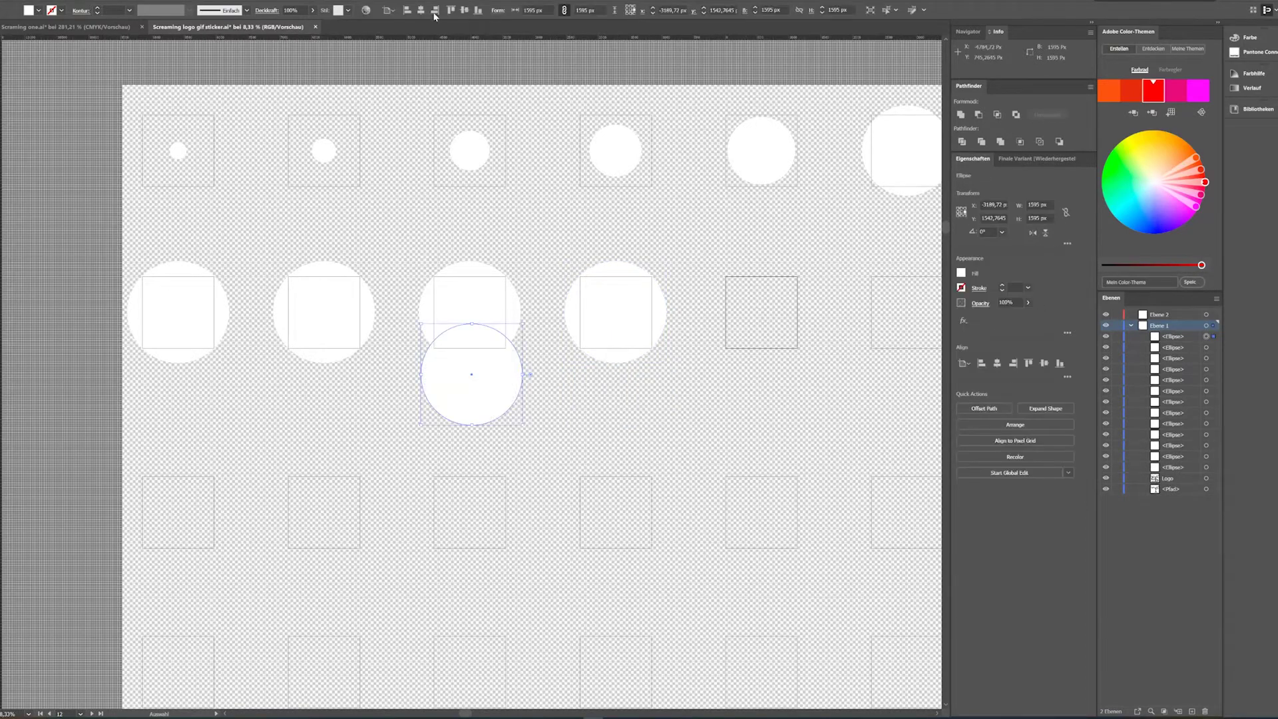
left_click(420, 10)
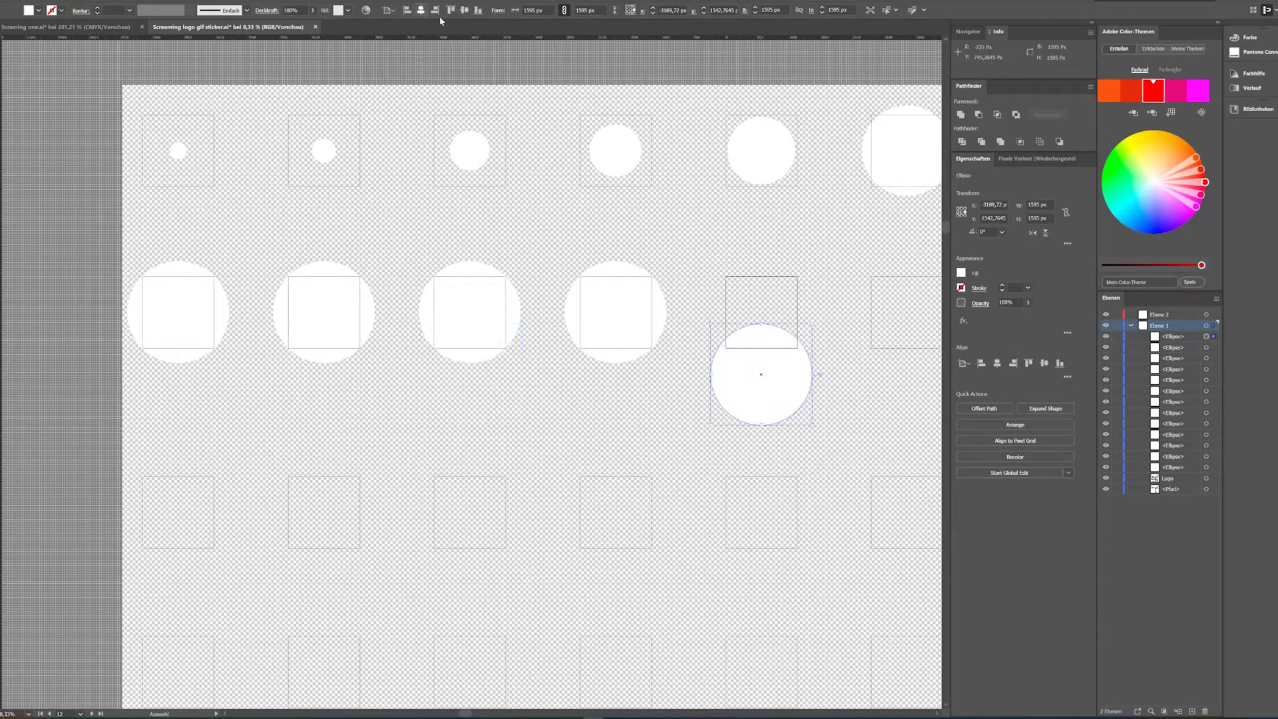
left_click(464, 10)
key("ctrl+z")
- Paste the 1595 px white circle onto the thirteenth artboard and centre it both ways
scroll(690, 283, "right", 3)
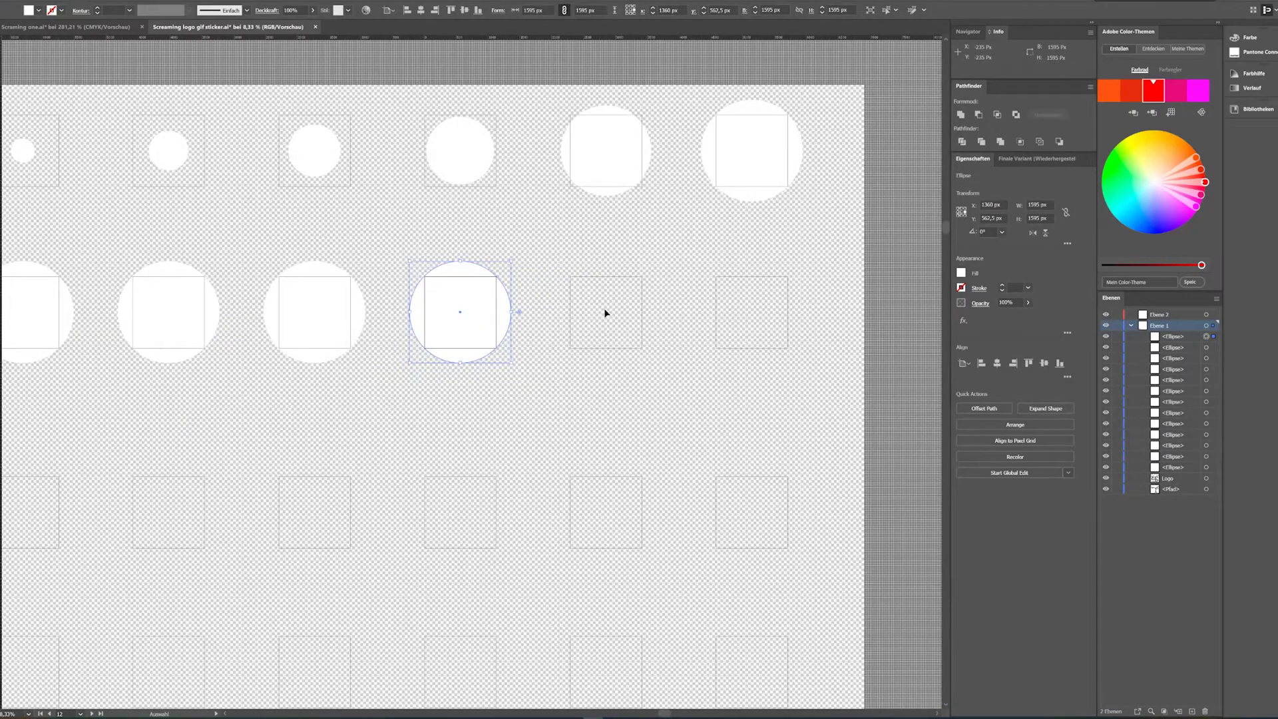
left_click(604, 313)
key("ctrl+v")
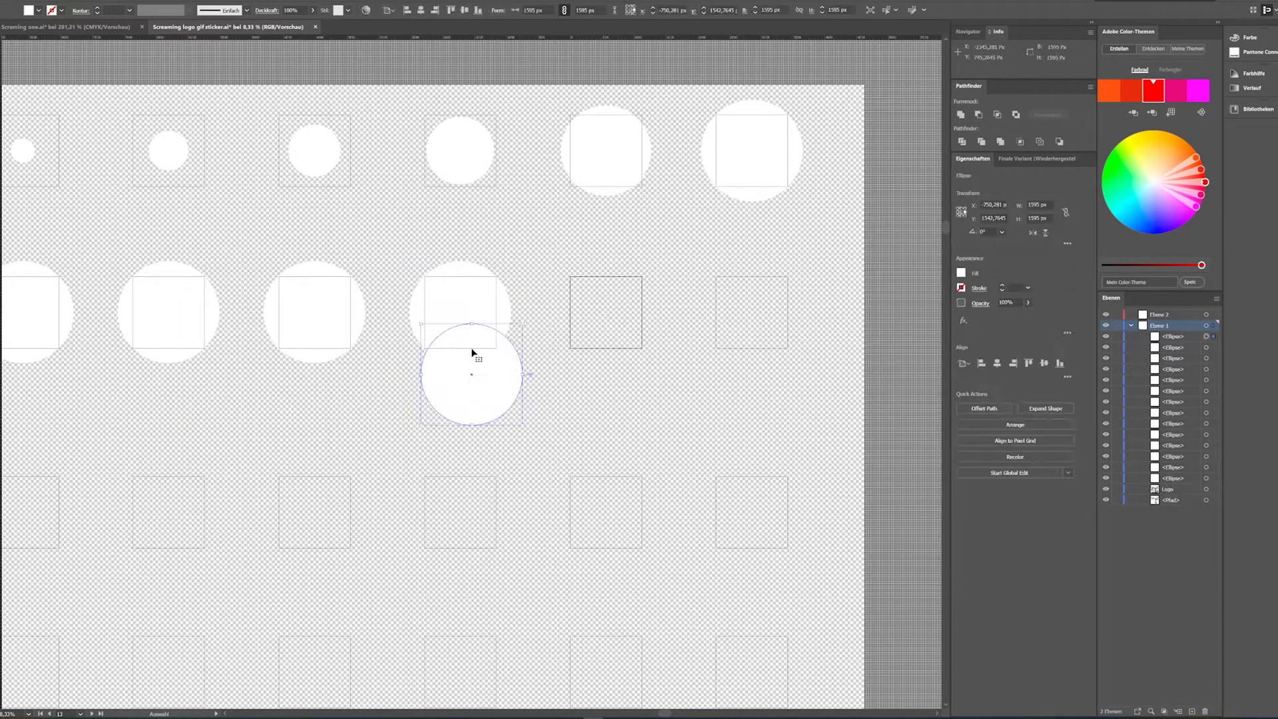
left_click(464, 10)
left_click(422, 10)
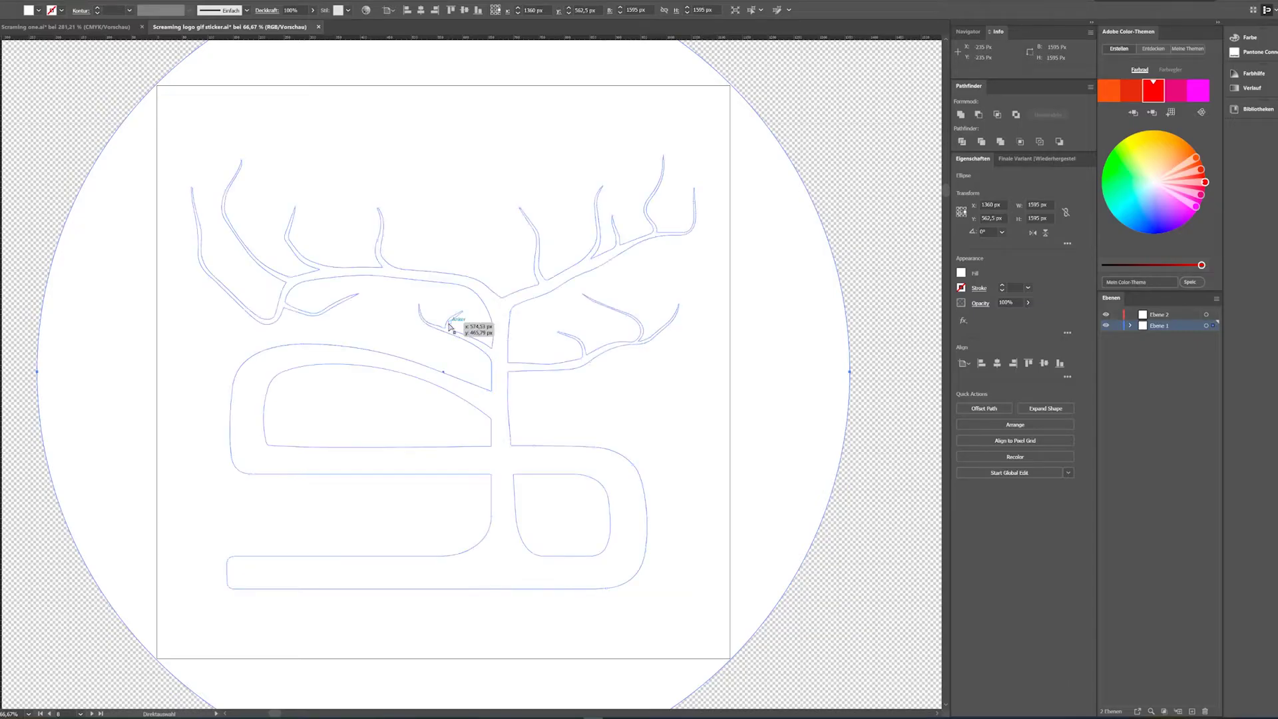
- Select the logo path inside the white circle and fill it with black
left_click(454, 326)
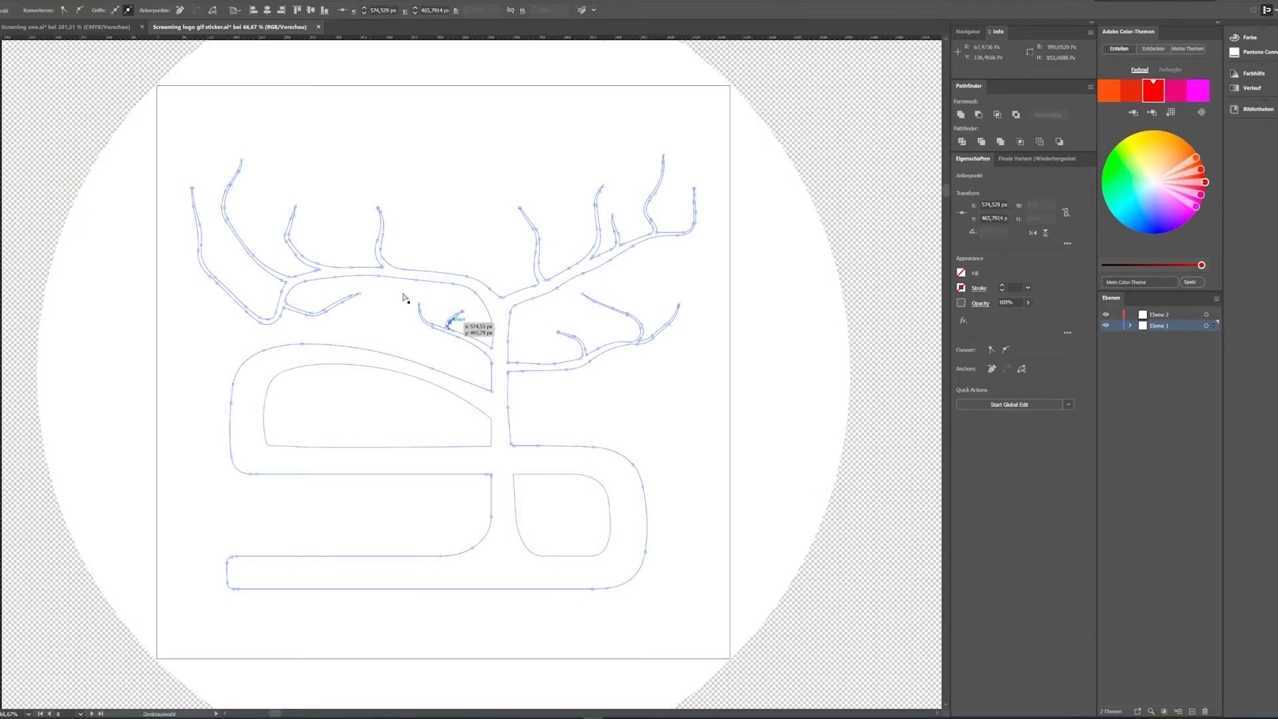
left_click(961, 274)
left_click(870, 310)
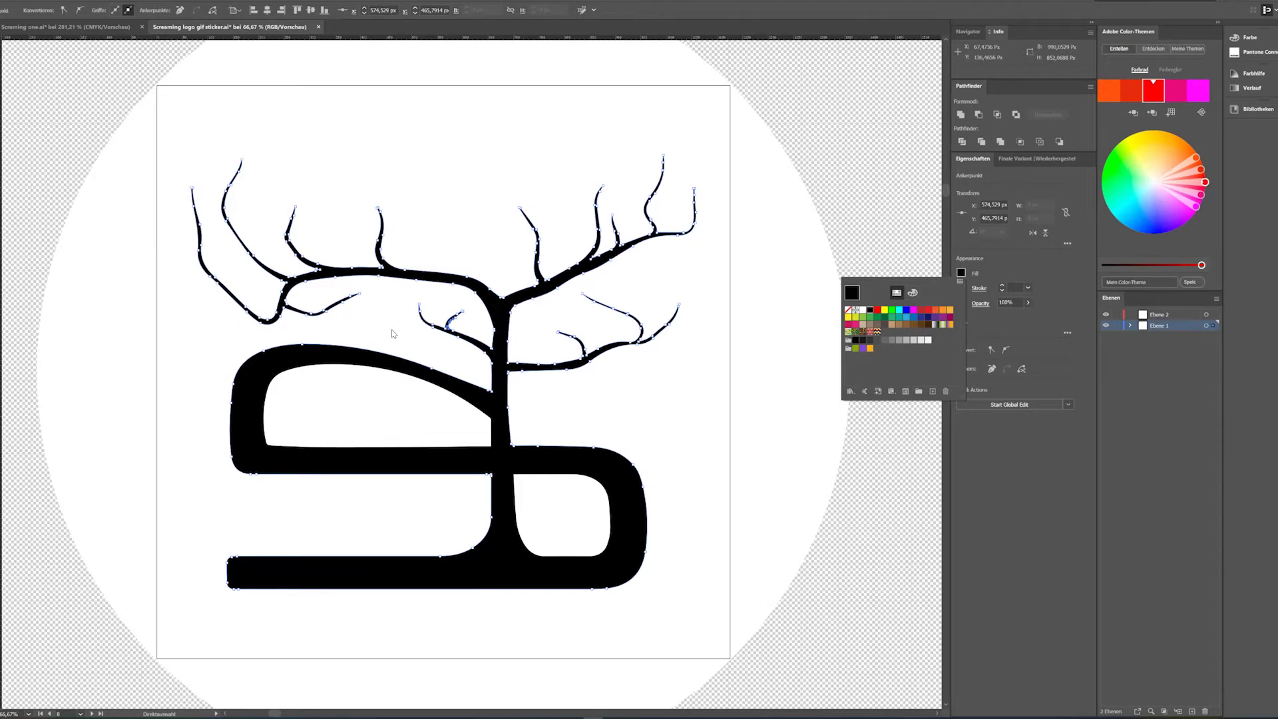
- Expand layer Ebene 1 and examine the stacking of its logo and ellipse objects
left_click(1131, 325)
left_click(1130, 325)
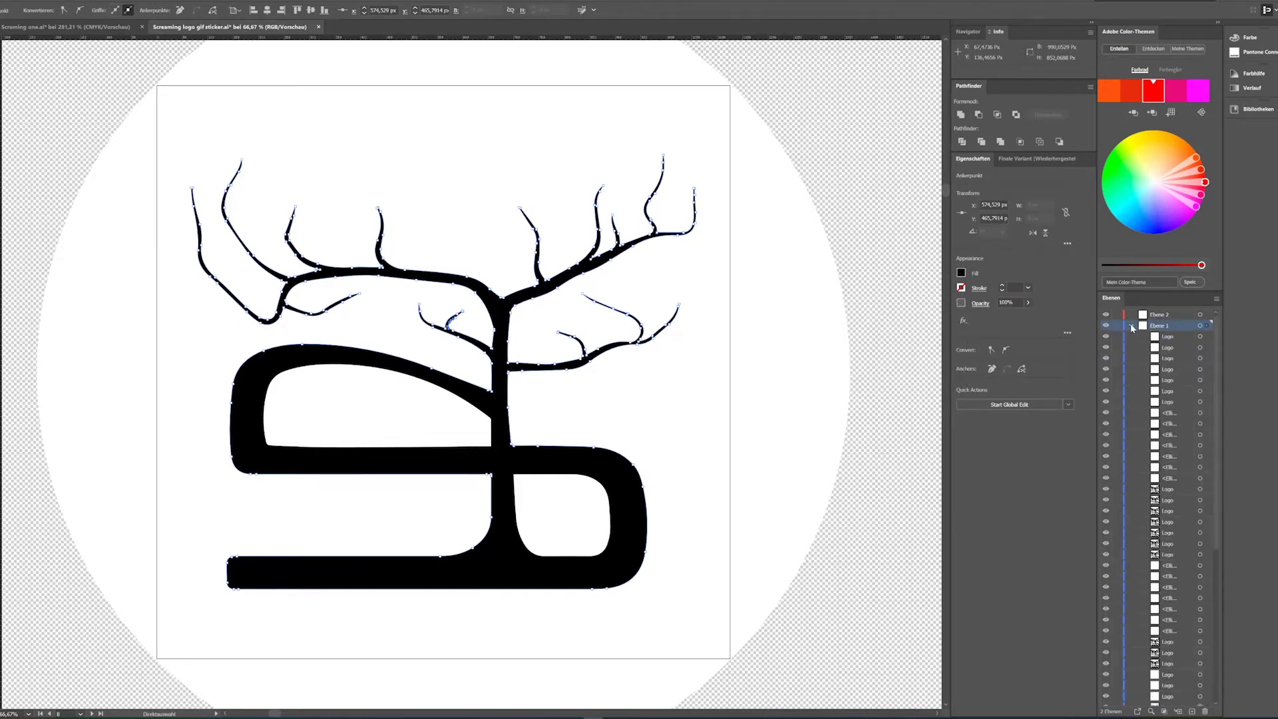
scroll(1176, 451, "down", 3)
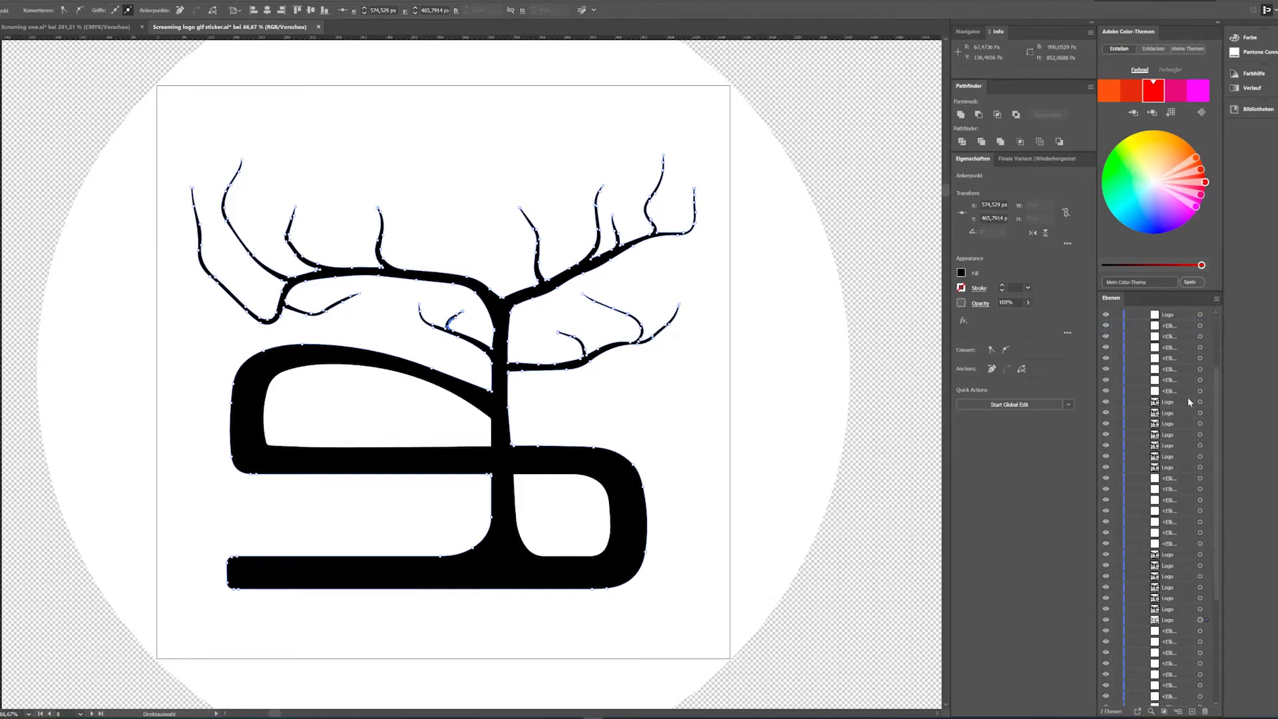
left_click_drag(1116, 328, 1119, 346)
left_click_drag(1117, 505, 1119, 676)
scroll(1173, 553, "down", 3)
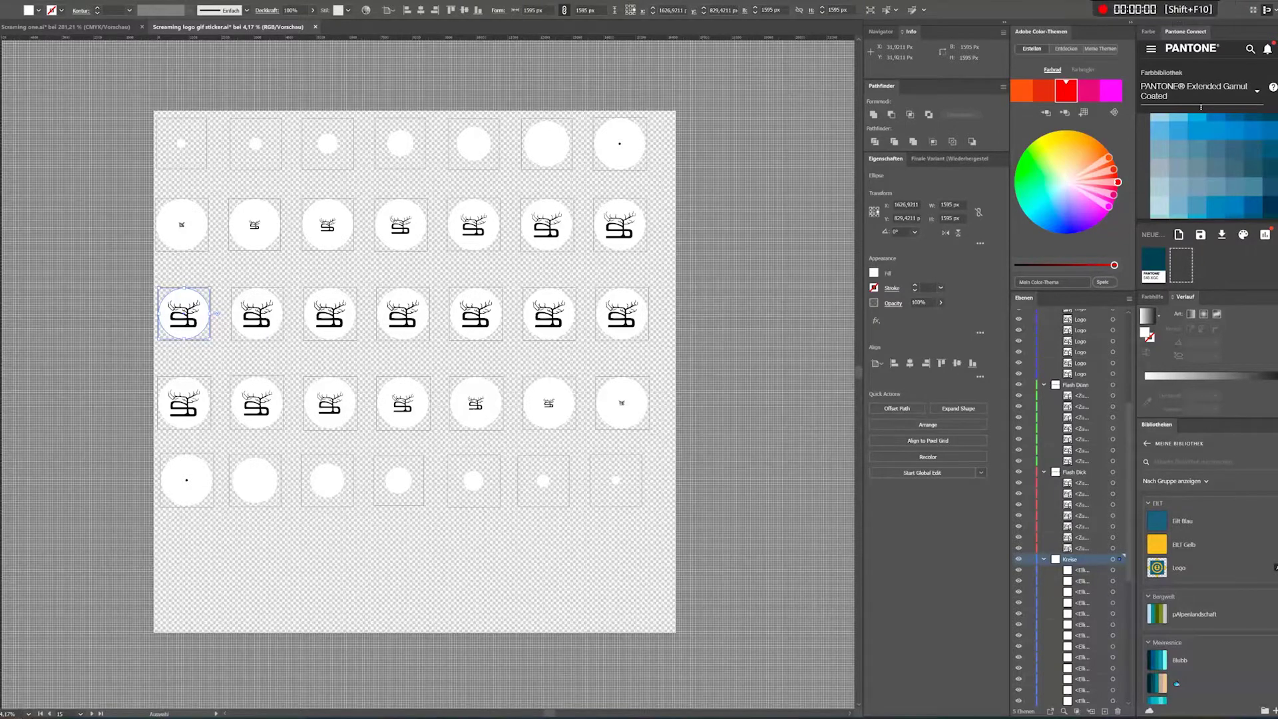
- Zoom to 66.67% and offset the path of the Flash Dünn logo copy on the fifteenth artboard by 3 px
left_click(29, 714)
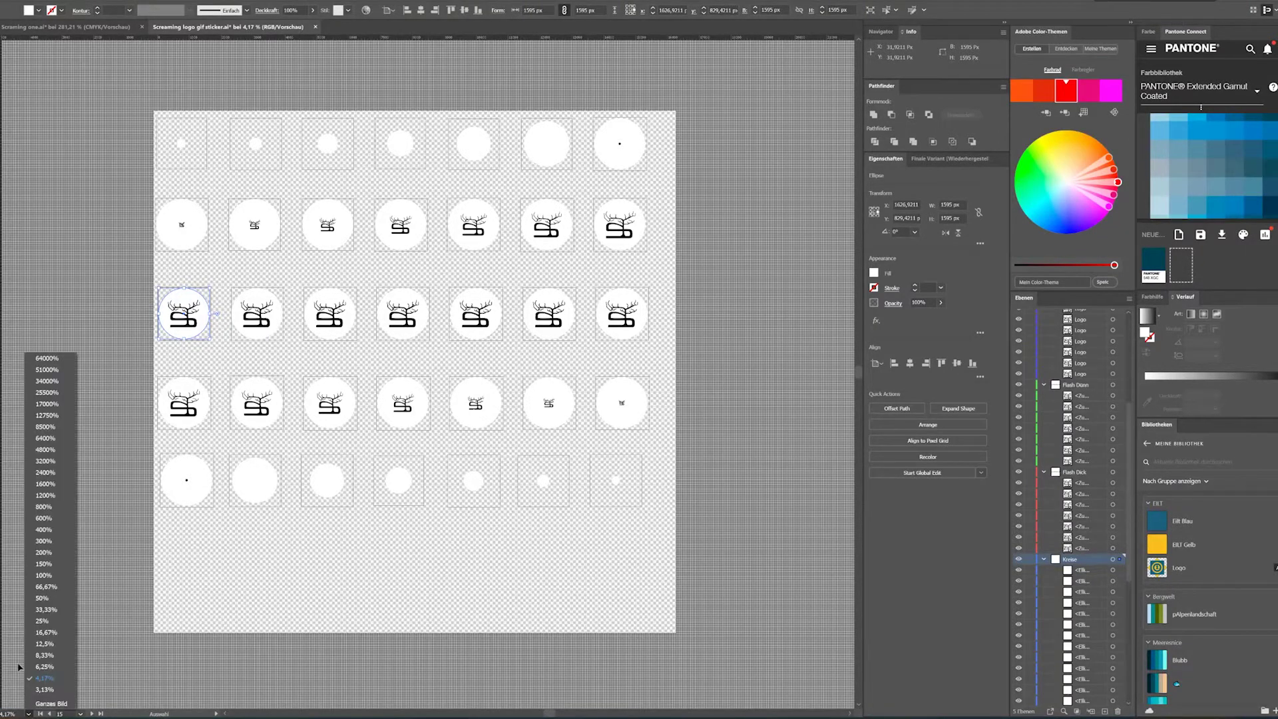
left_click(48, 591)
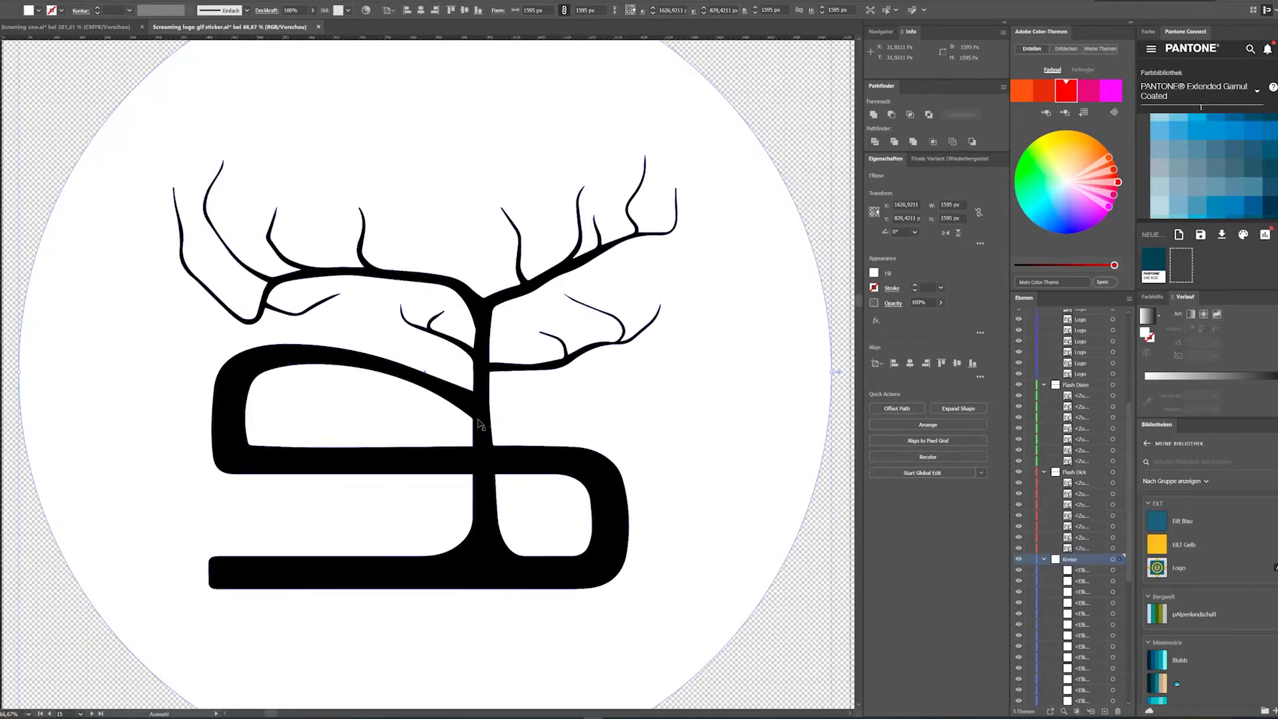
left_click(480, 426)
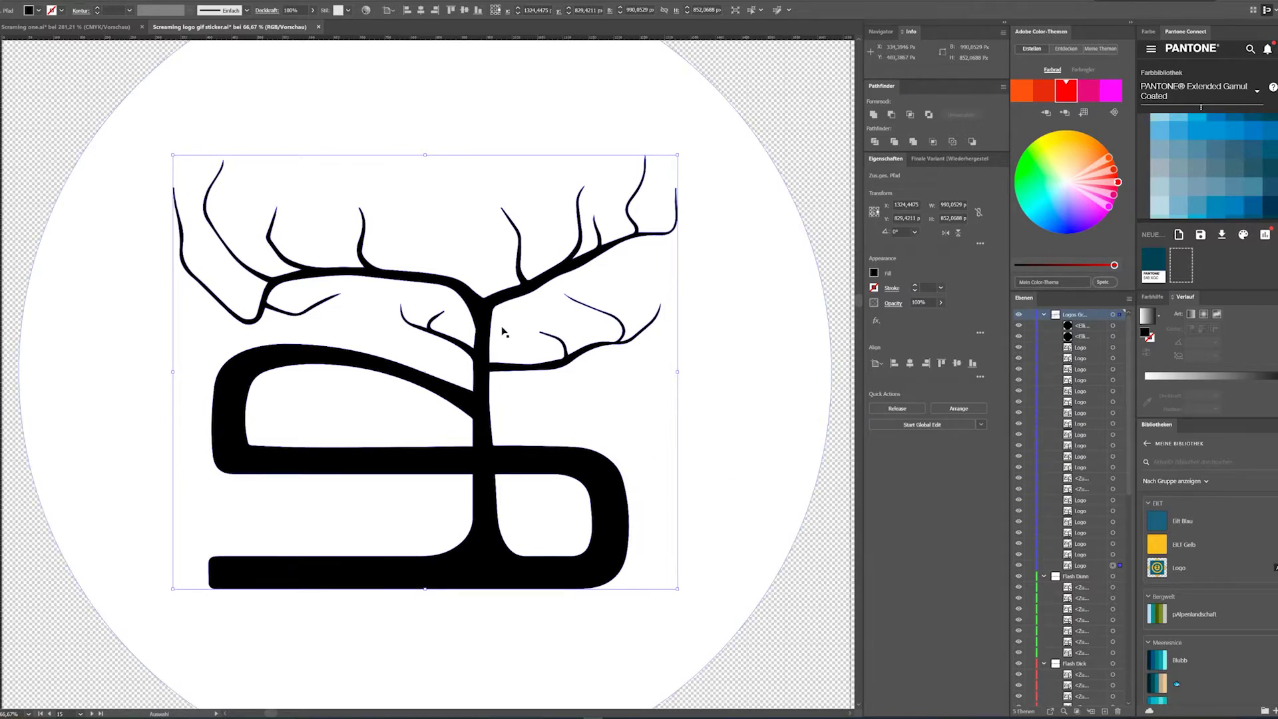
left_click(1120, 578)
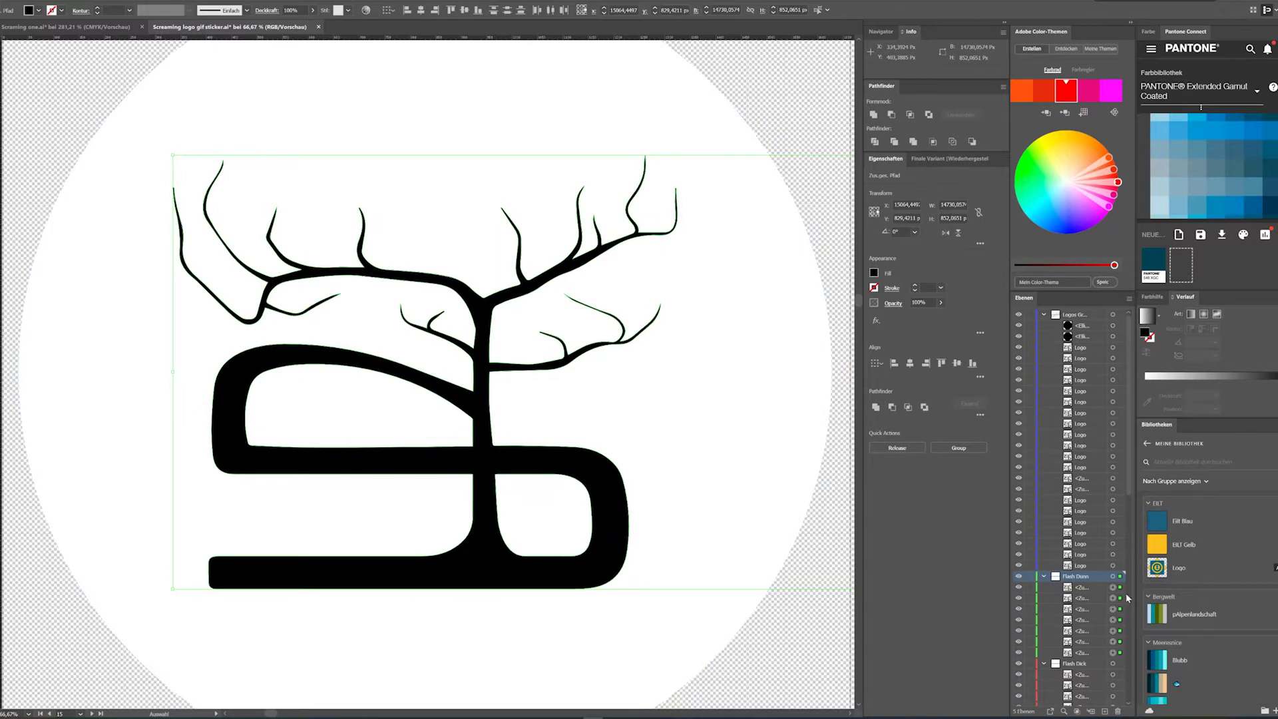
left_click(1119, 653)
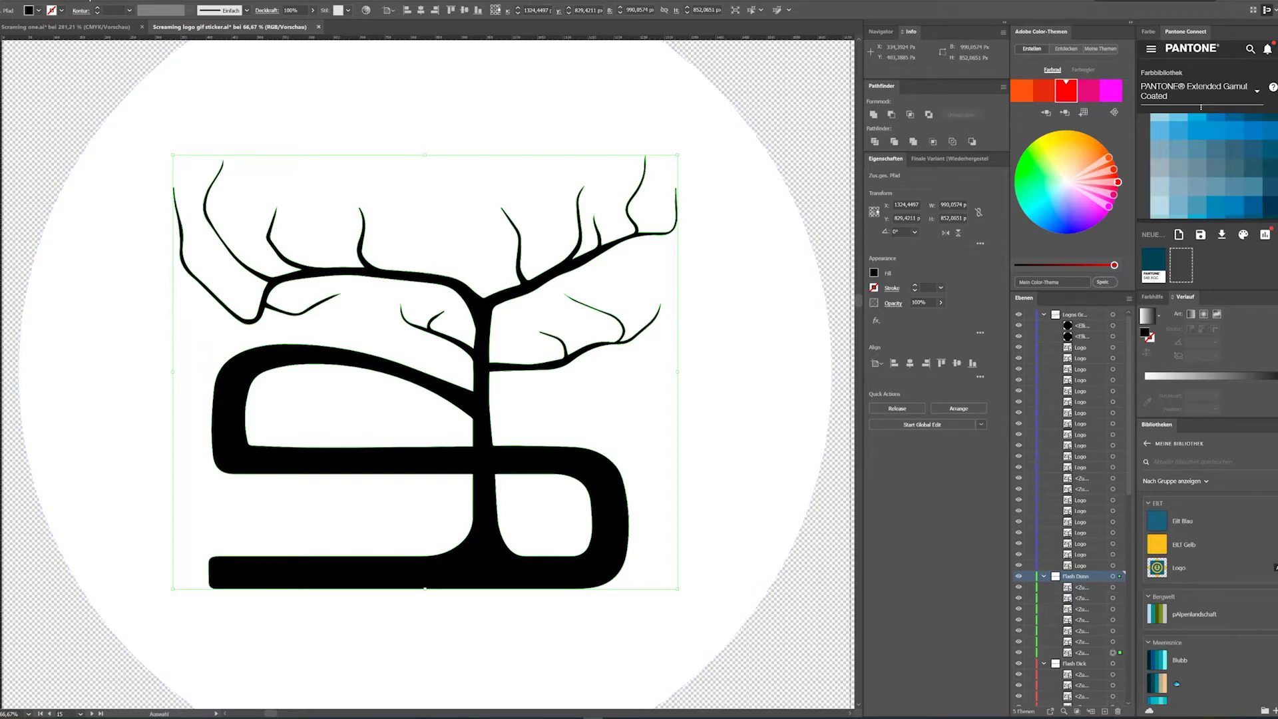
key("alt+o")
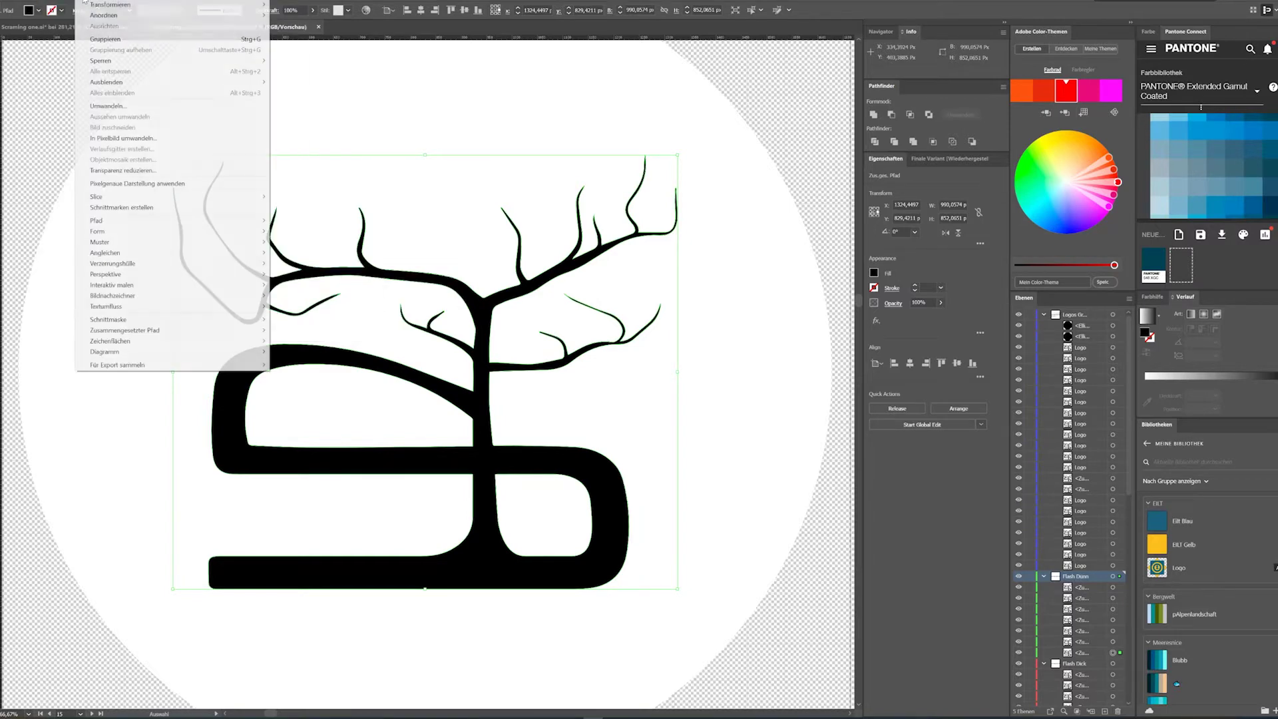
mouse_move(241, 221)
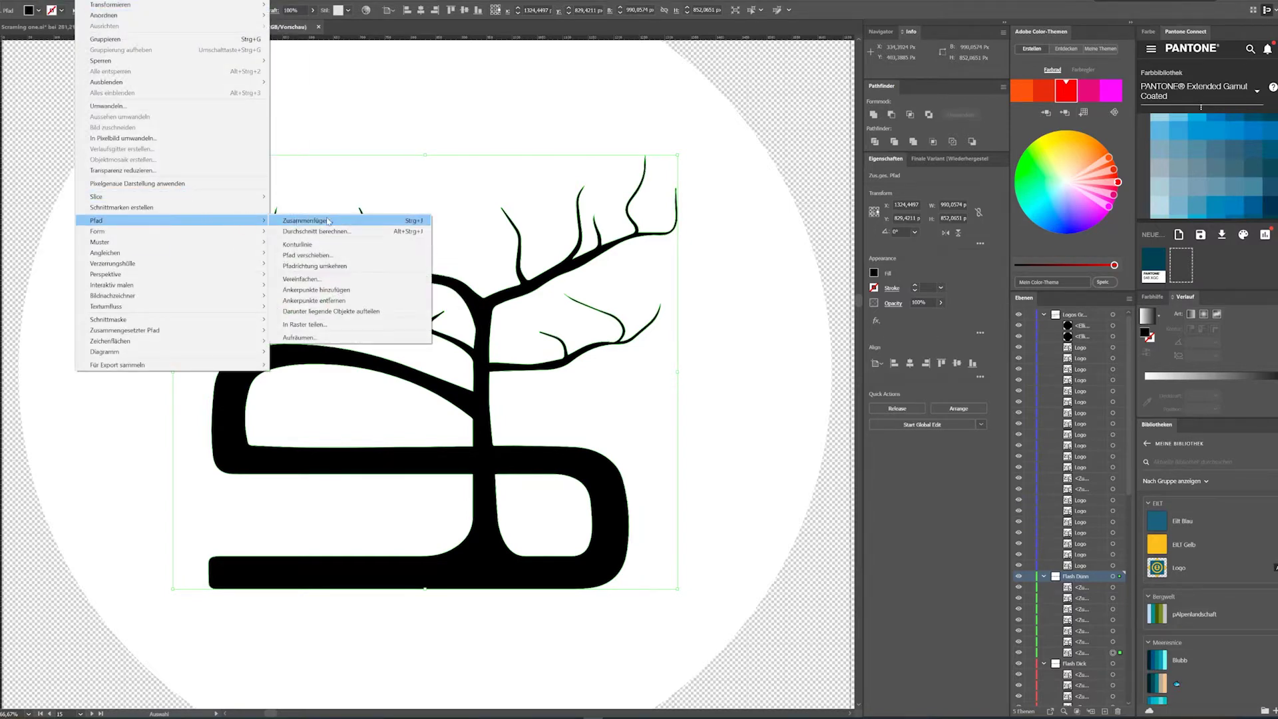
left_click(310, 257)
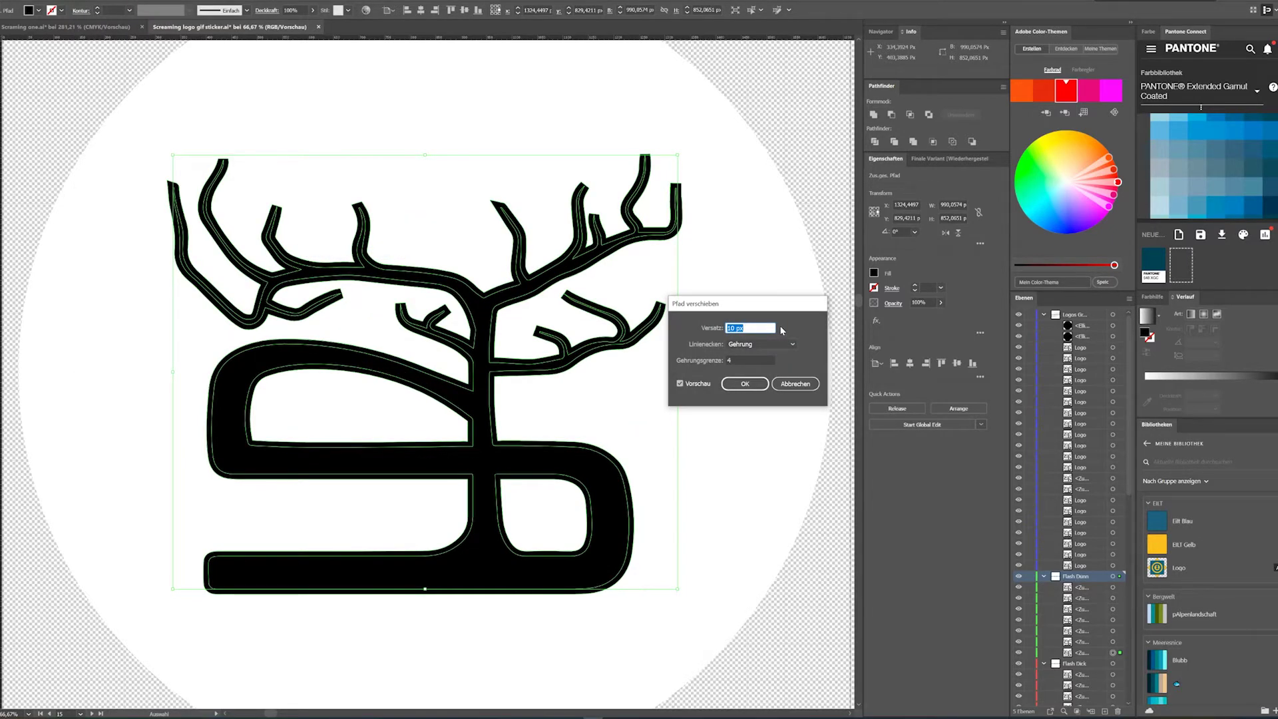
type("3")
left_click(742, 384)
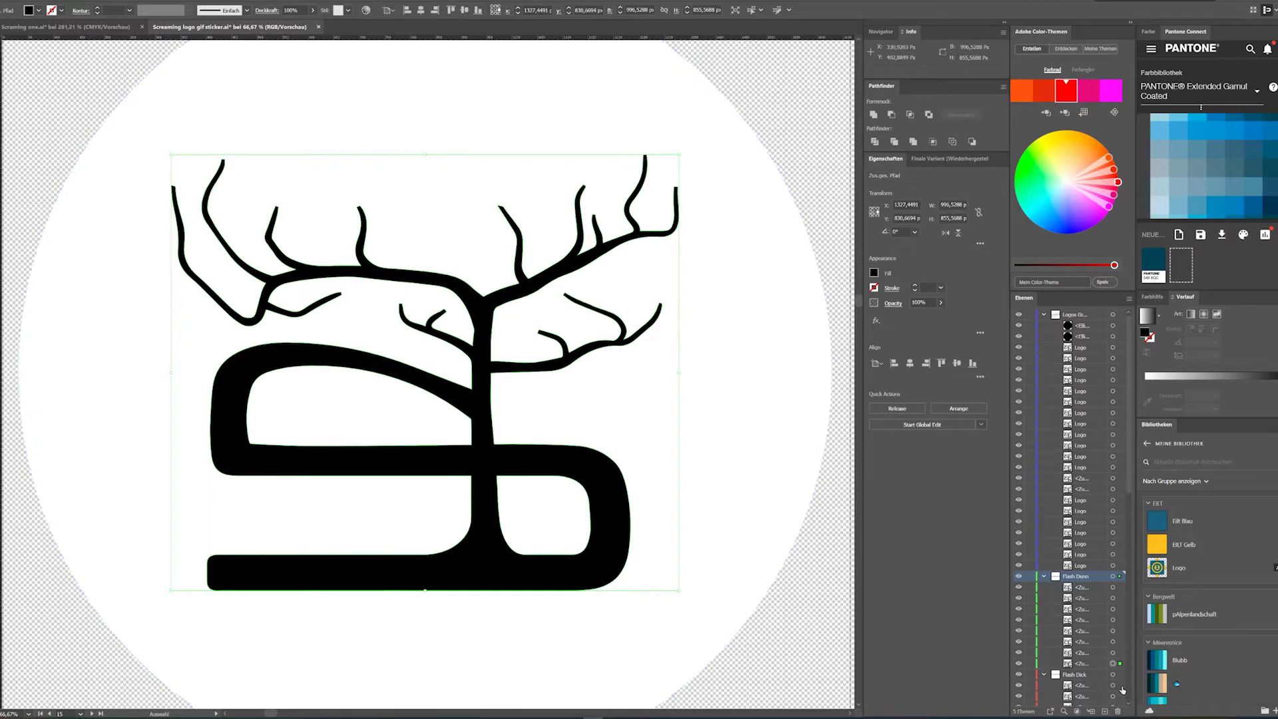
- Offset the path of the Flash Dick logo copy on the fifteenth artboard by 10 px
scroll(1125, 599, "down", 8)
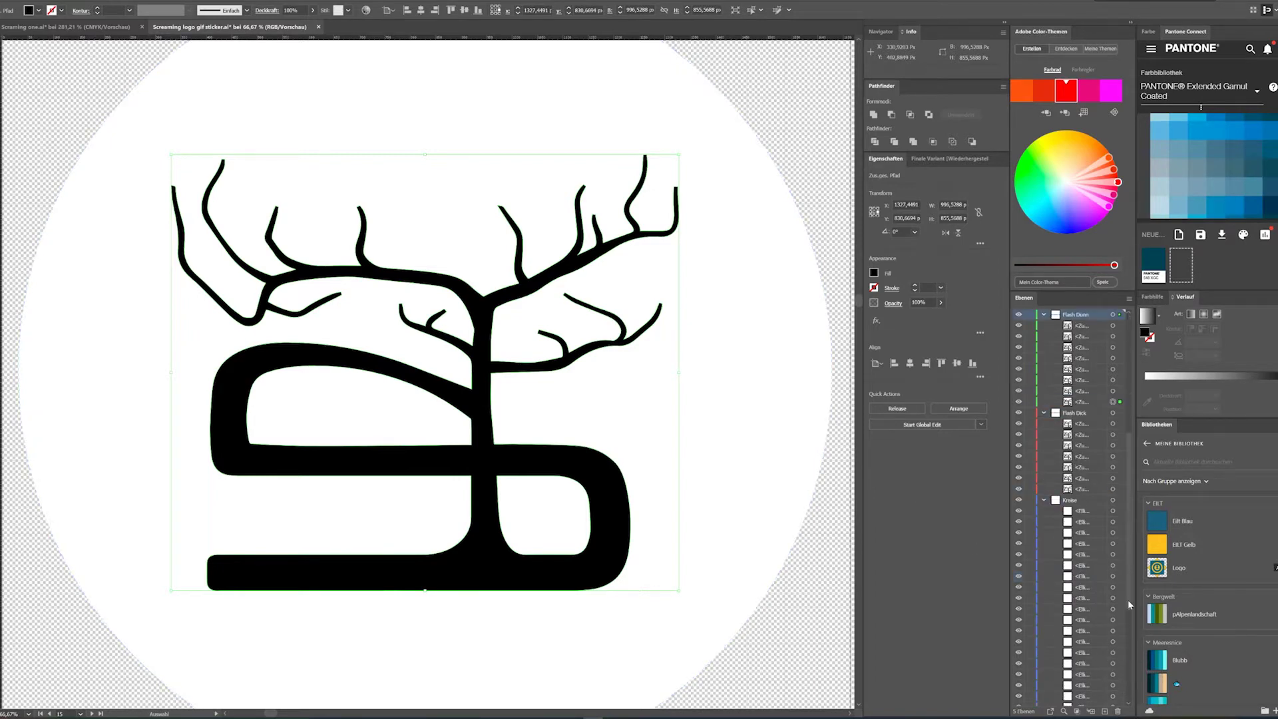
left_click(1121, 489)
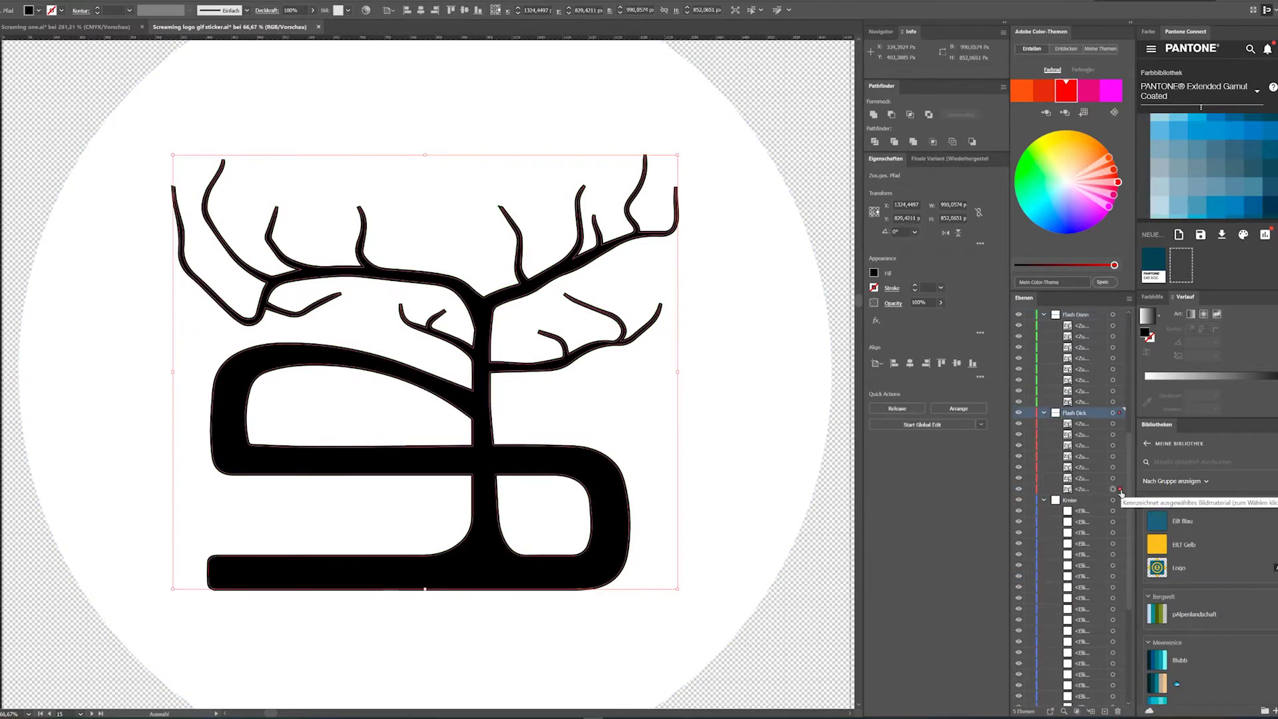
left_click(78, 2)
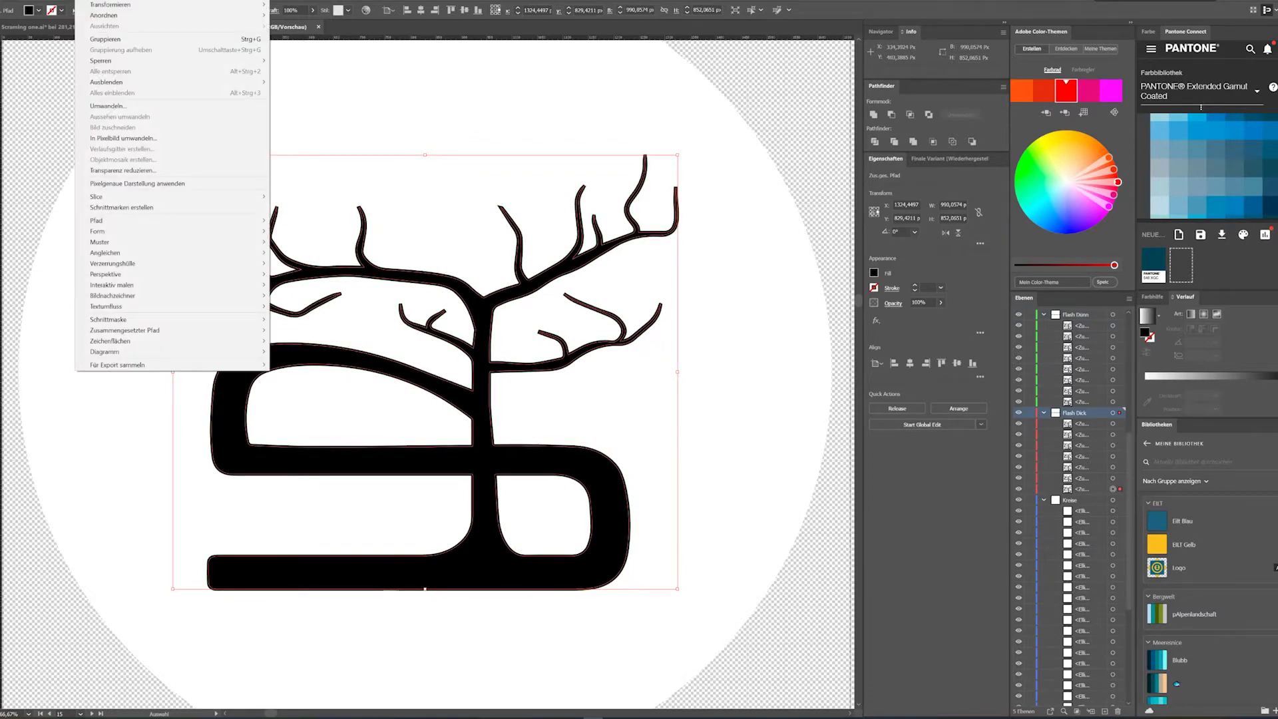
mouse_move(133, 220)
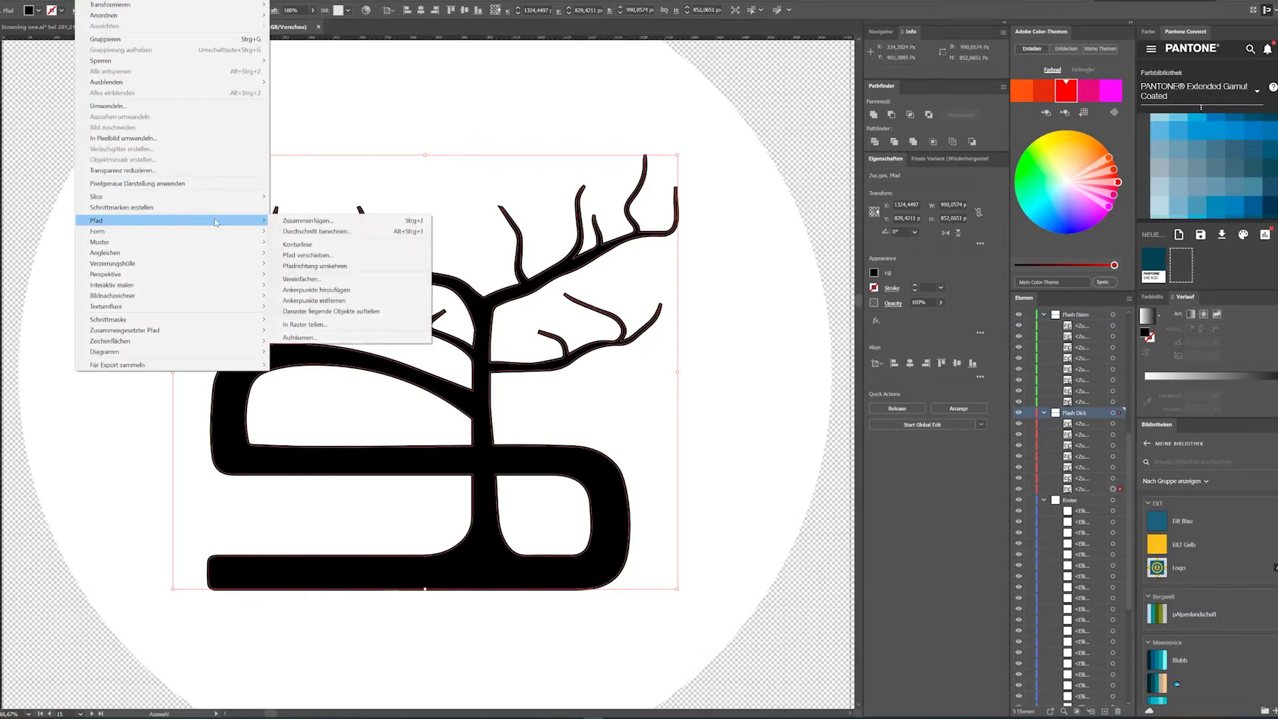
left_click(309, 256)
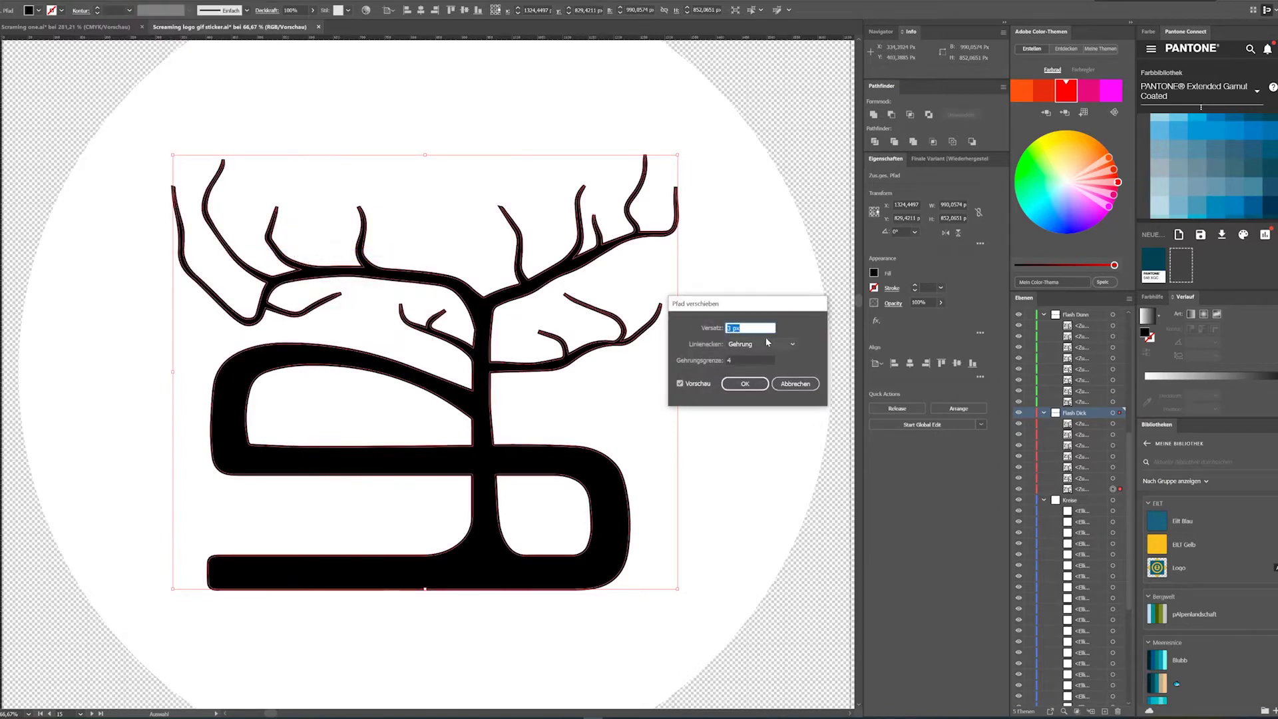
type("10")
left_click(746, 385)
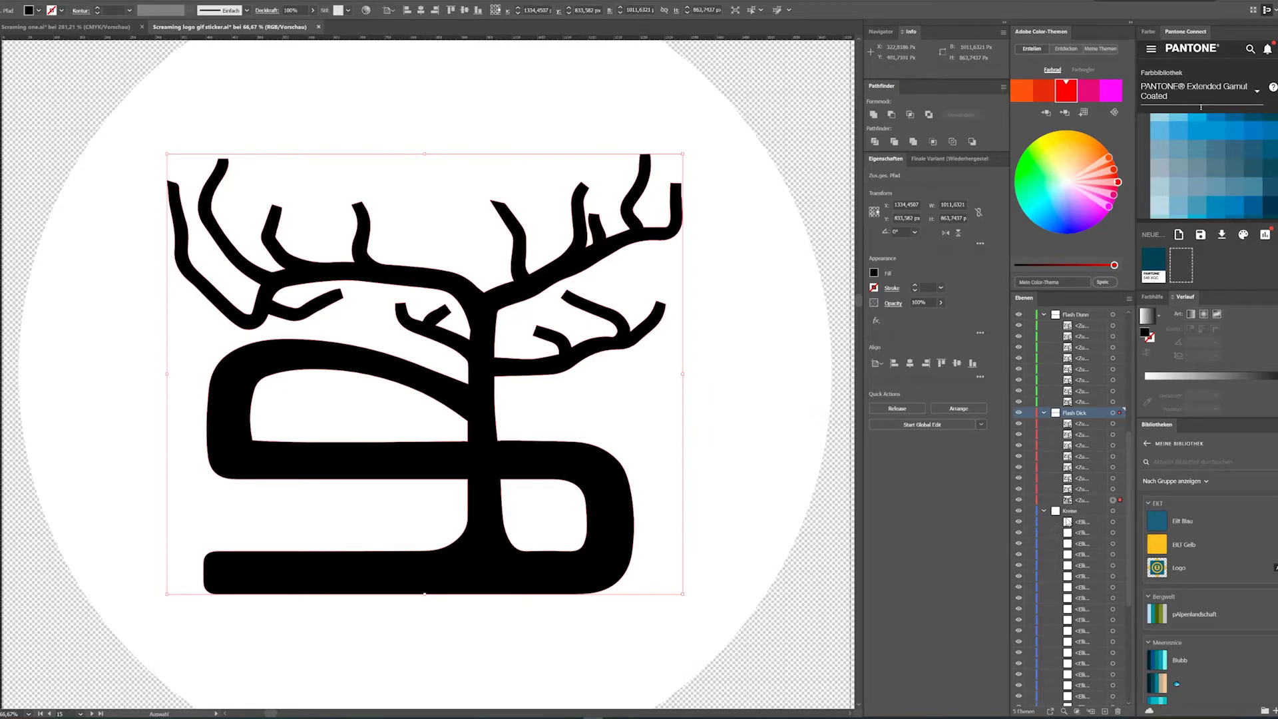
- Fill the Flash Dick outline on the fifteenth artboard with dark blue and its Flash Dünn outline with white
left_click(37, 11)
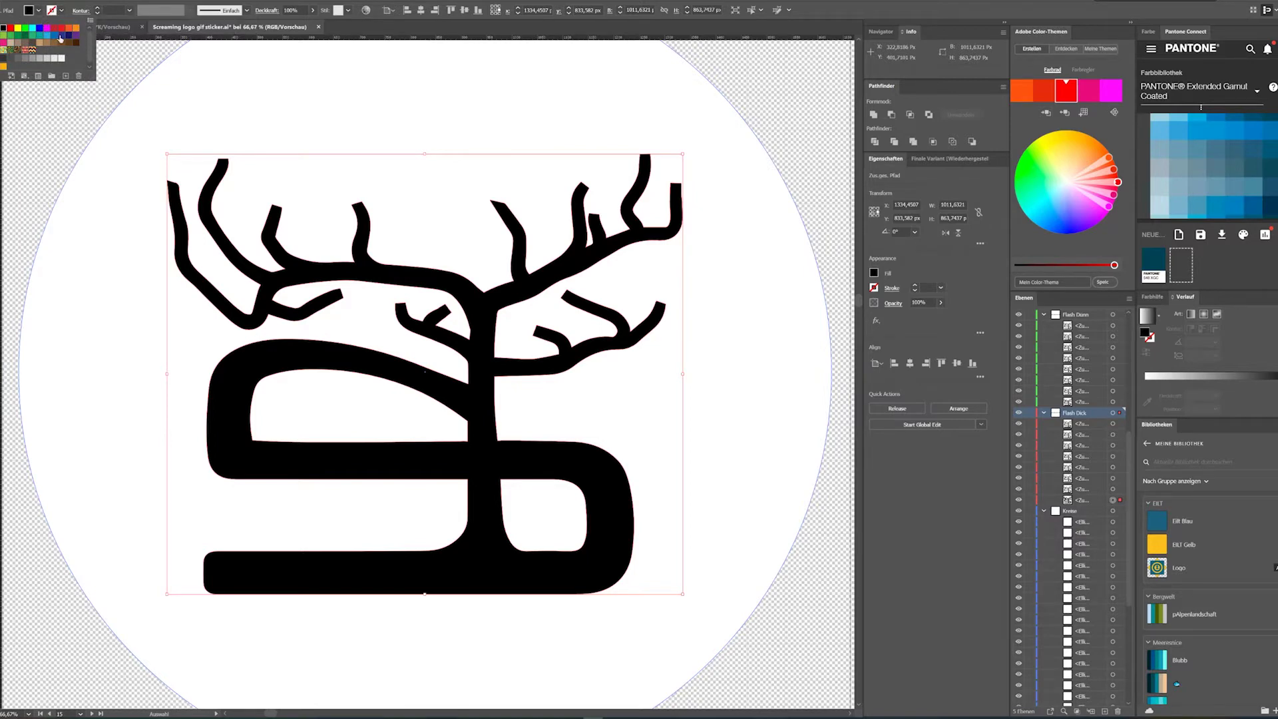
left_click(60, 36)
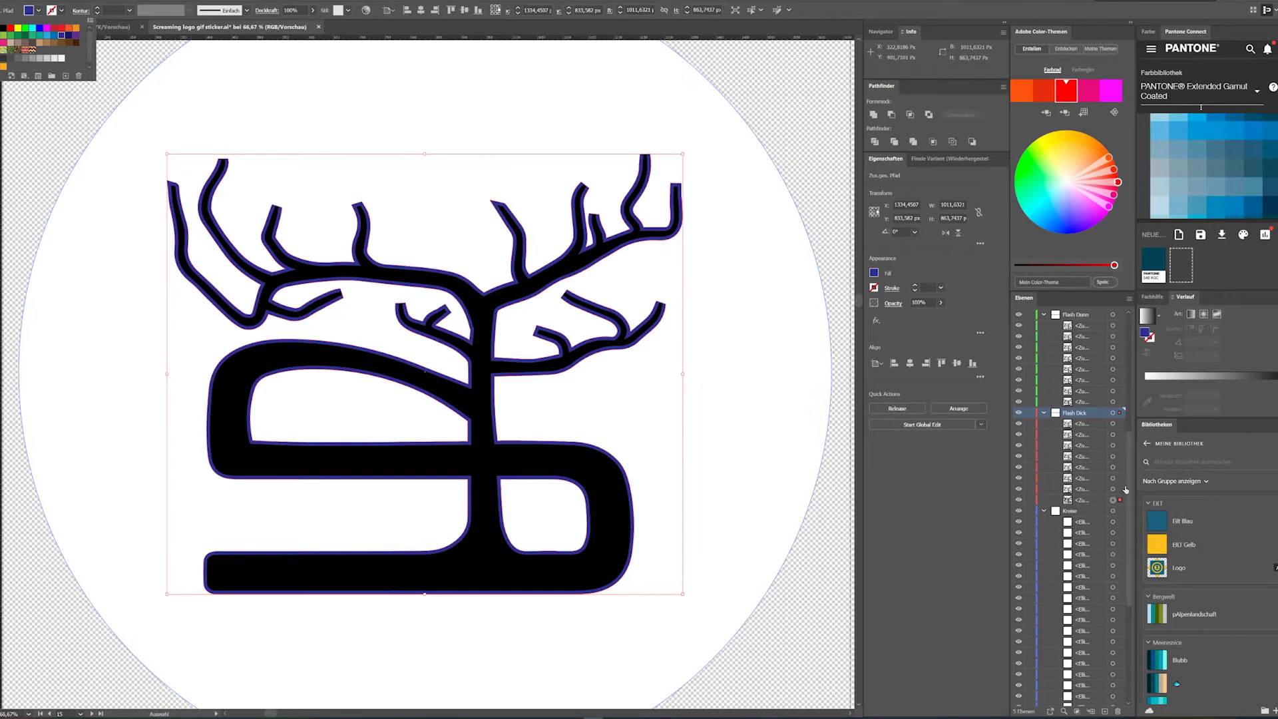
left_click(1120, 402)
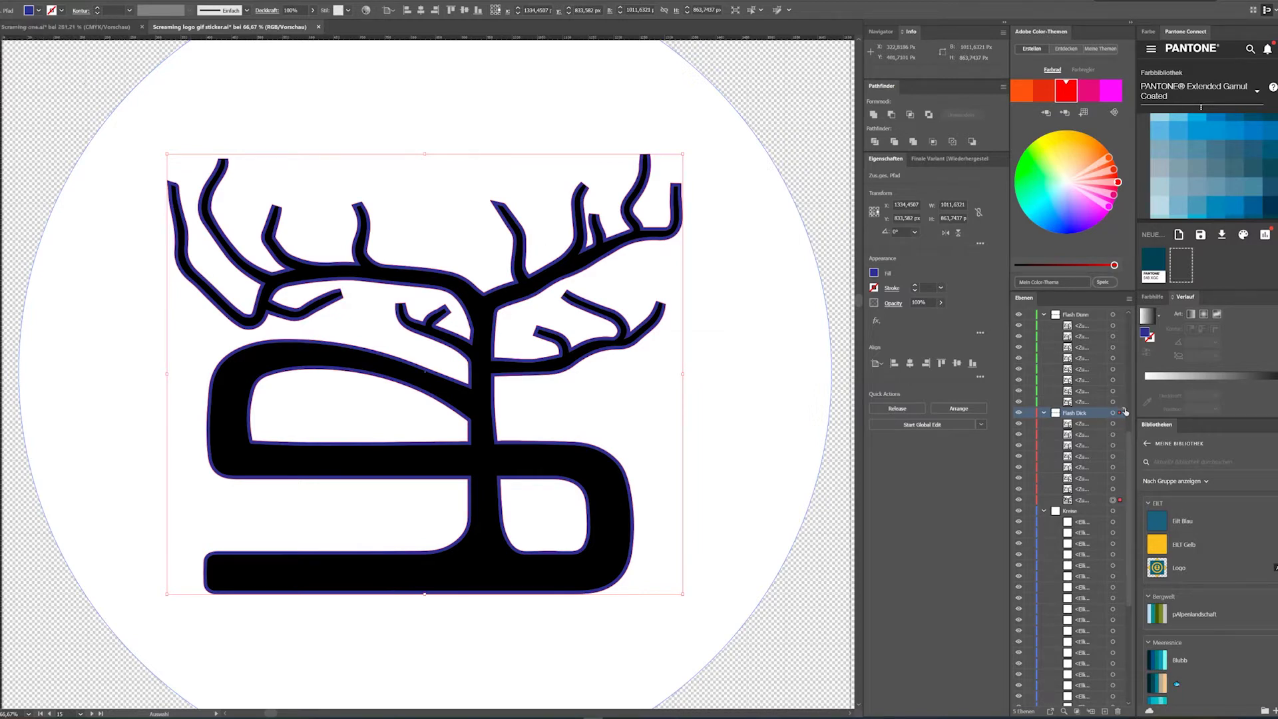
left_click(1120, 402)
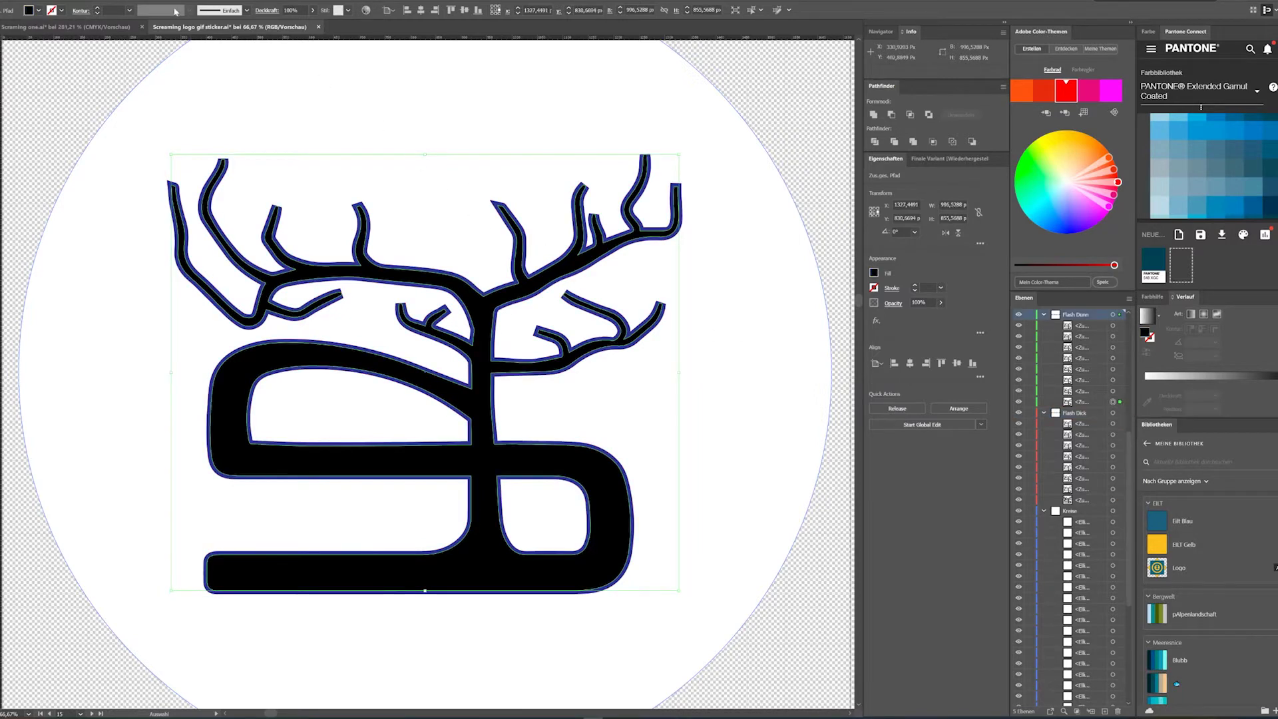
left_click(38, 11)
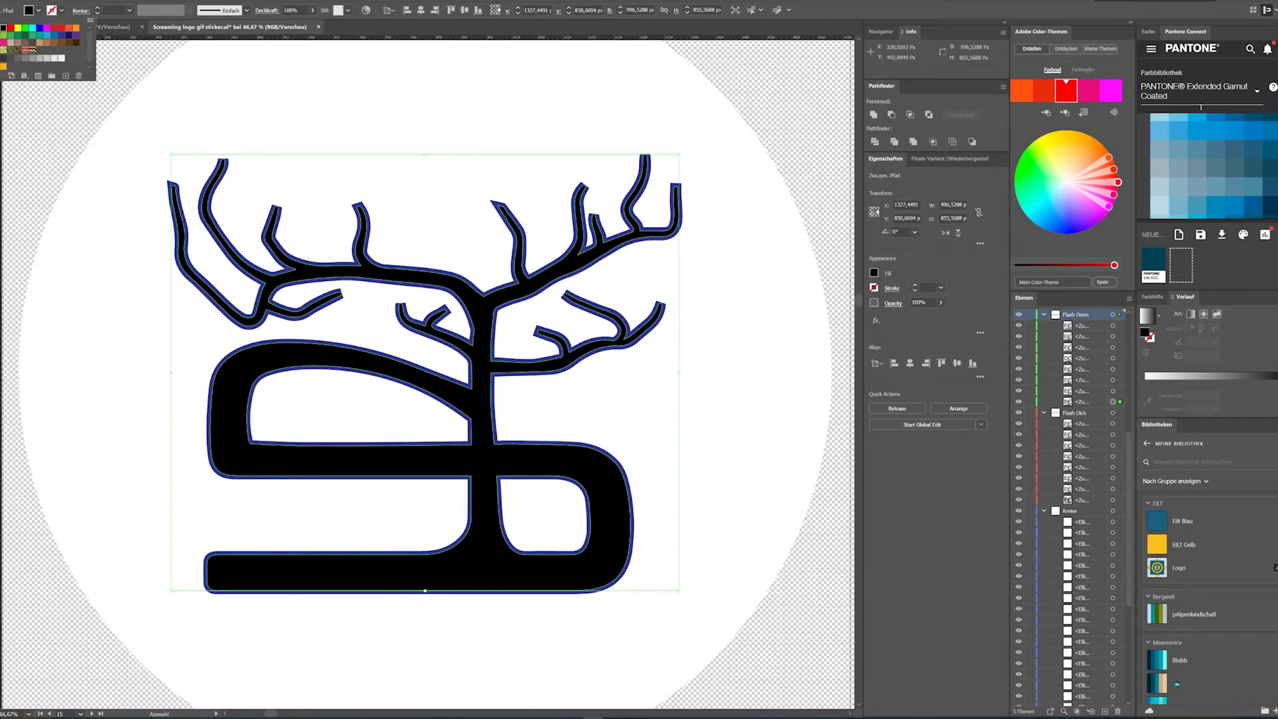
left_click(62, 58)
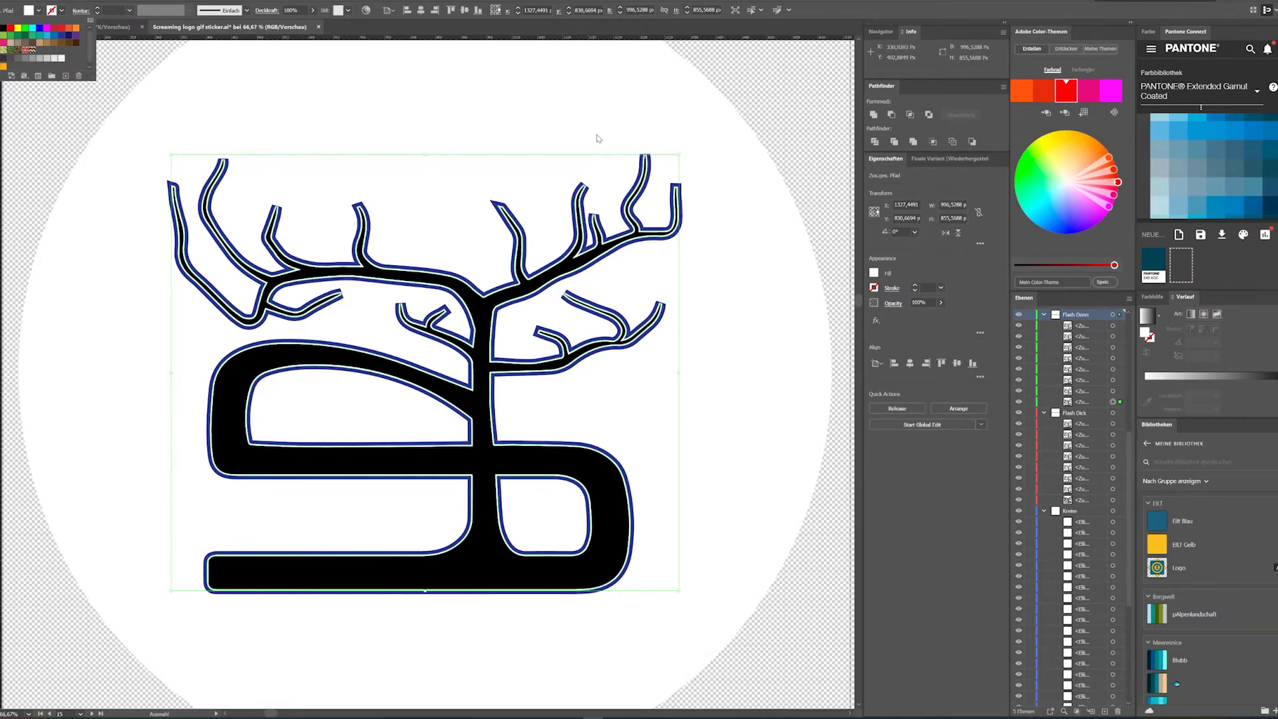
left_click(746, 290)
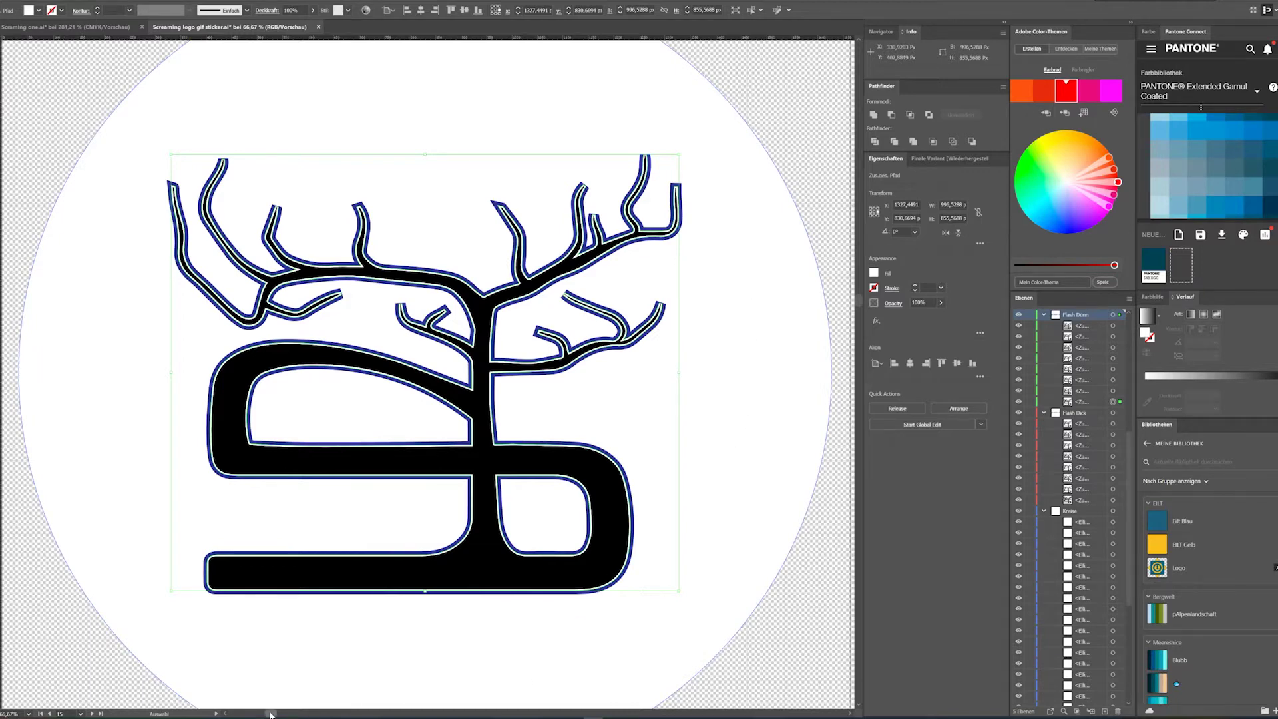
- Offset the path of the Flash Dick logo copy on the next artboard by 10 px and reselect its original path
left_click_drag(270, 713, 355, 715)
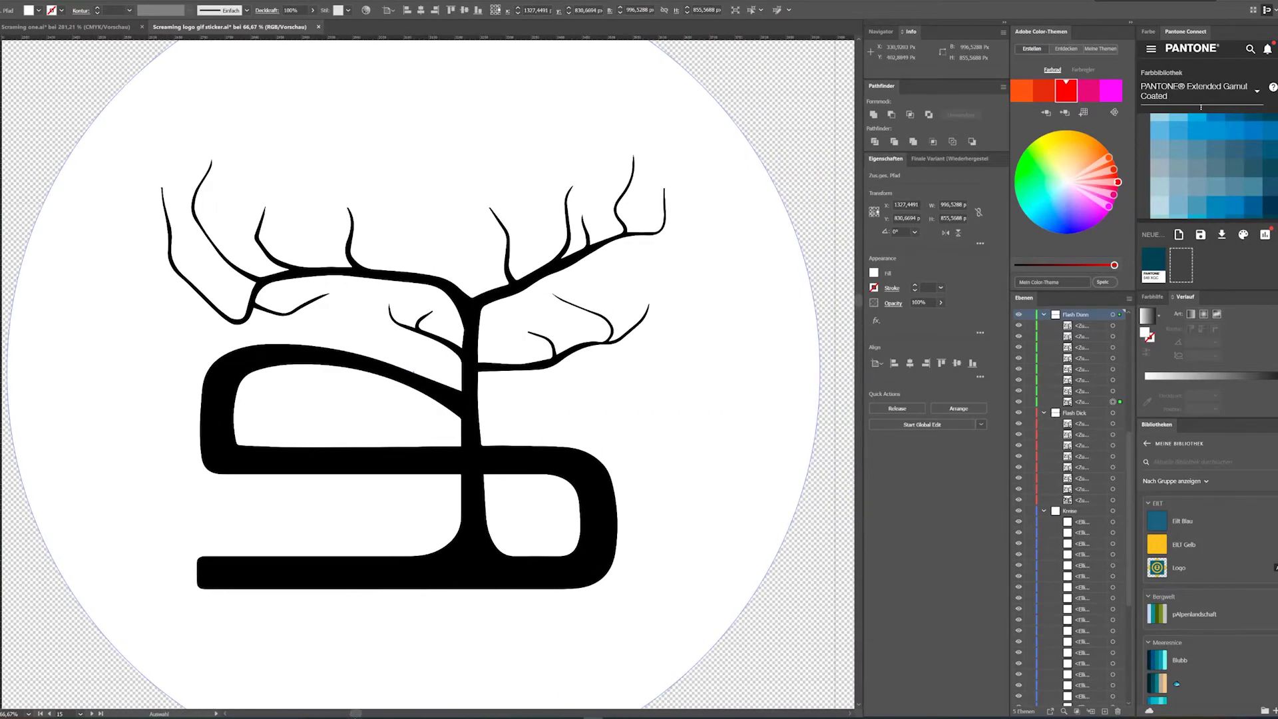
left_click(1112, 490)
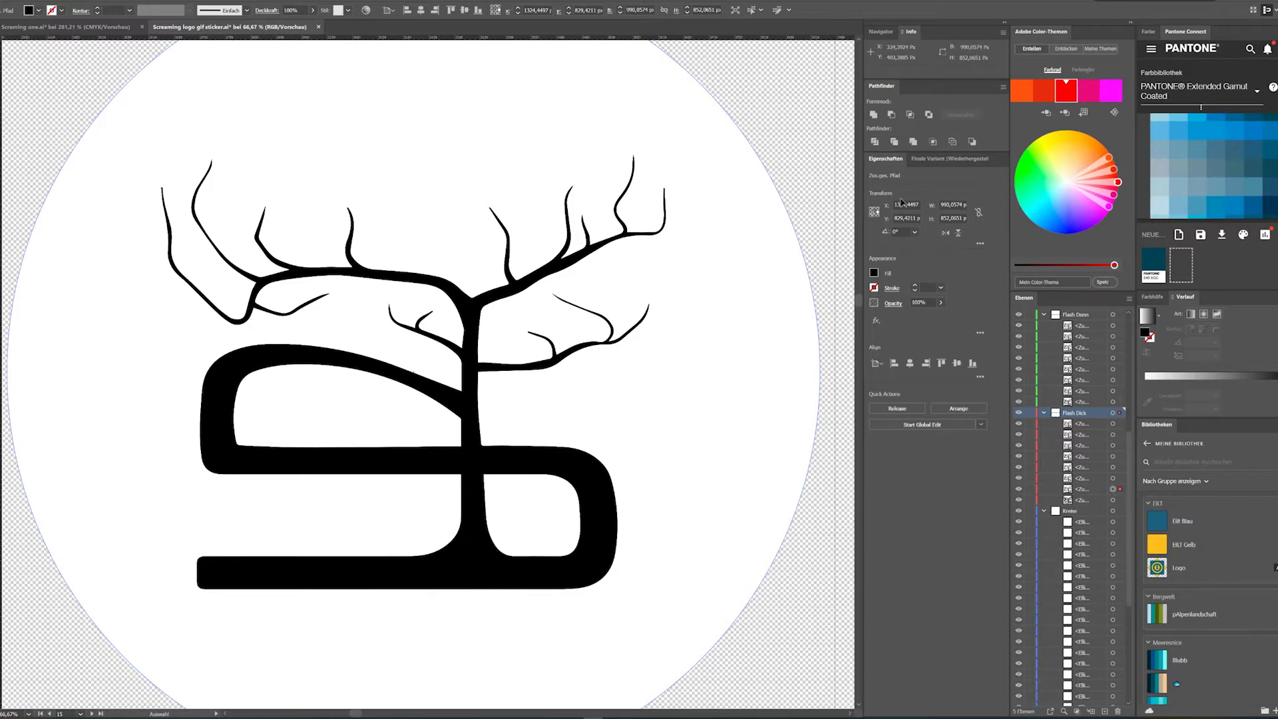
left_click(90, 1)
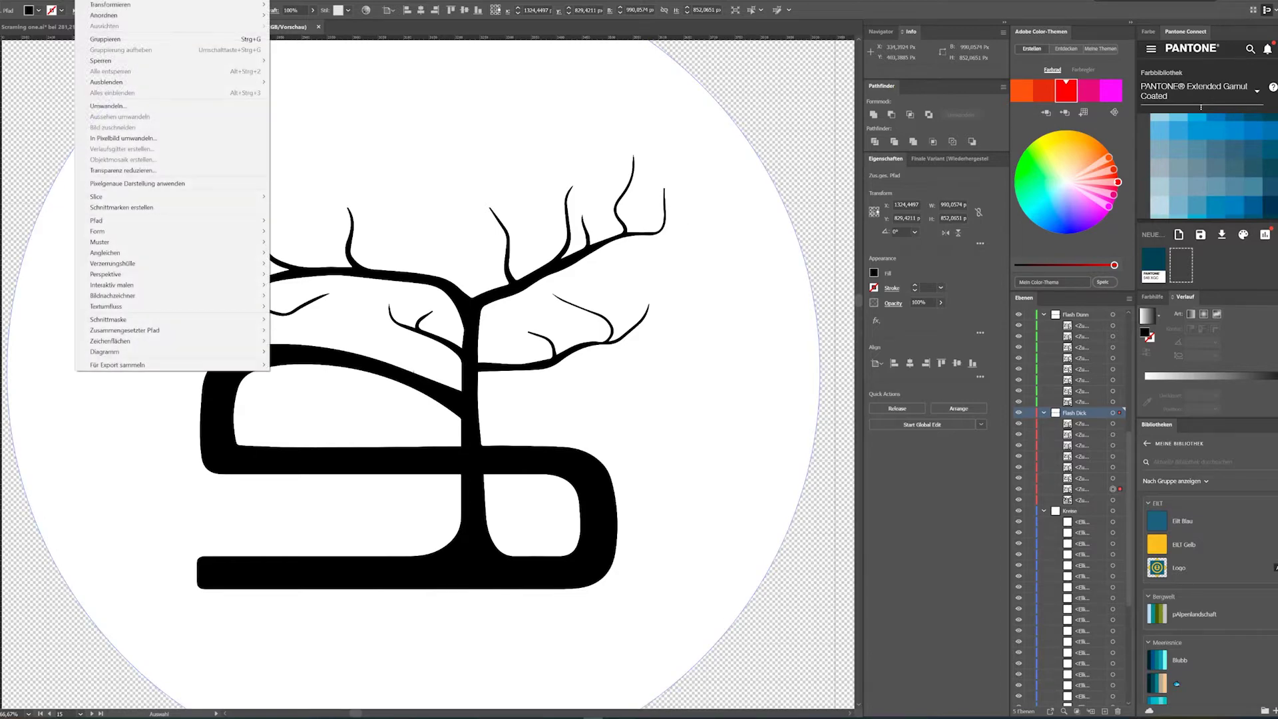
left_click(1119, 477)
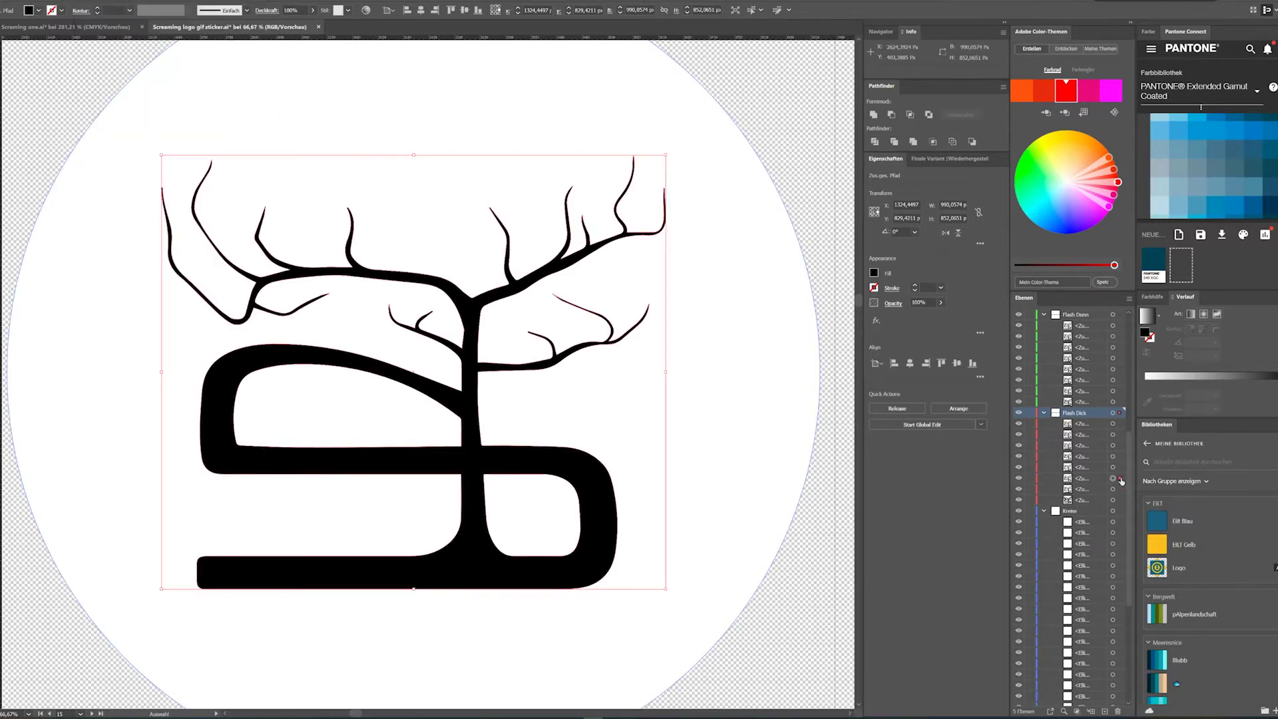
left_click(71, 2)
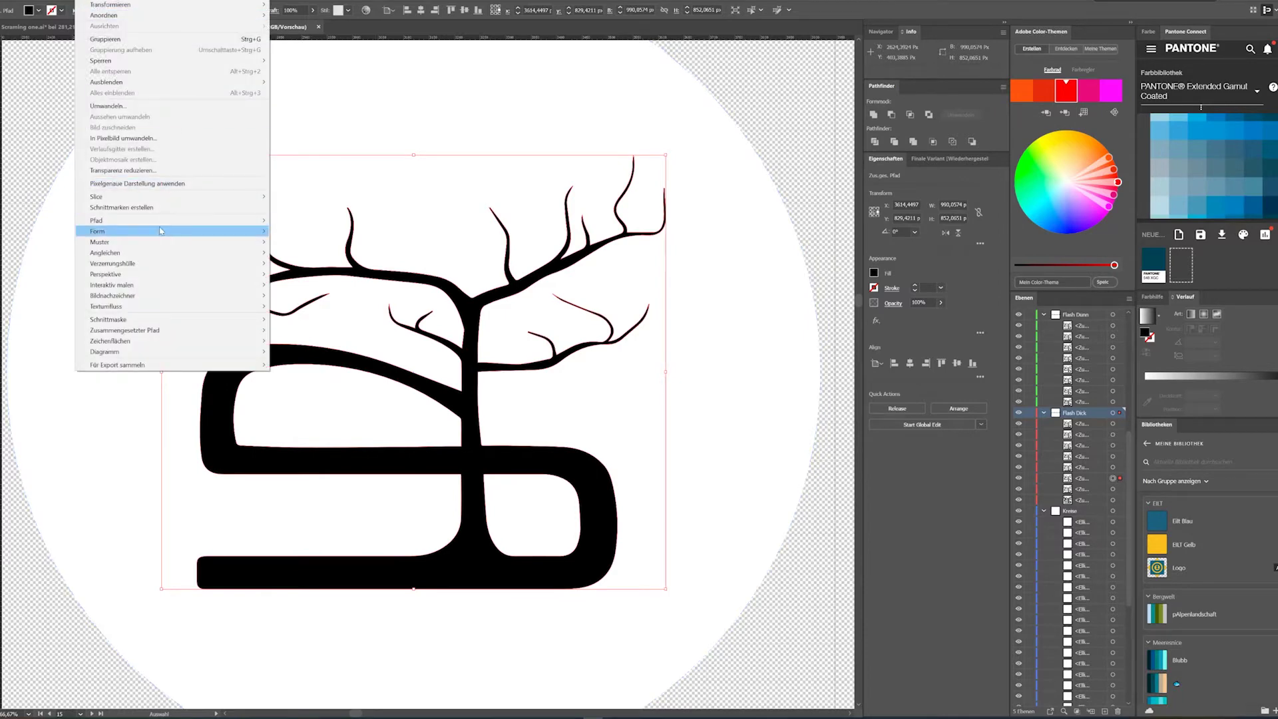
mouse_move(175, 222)
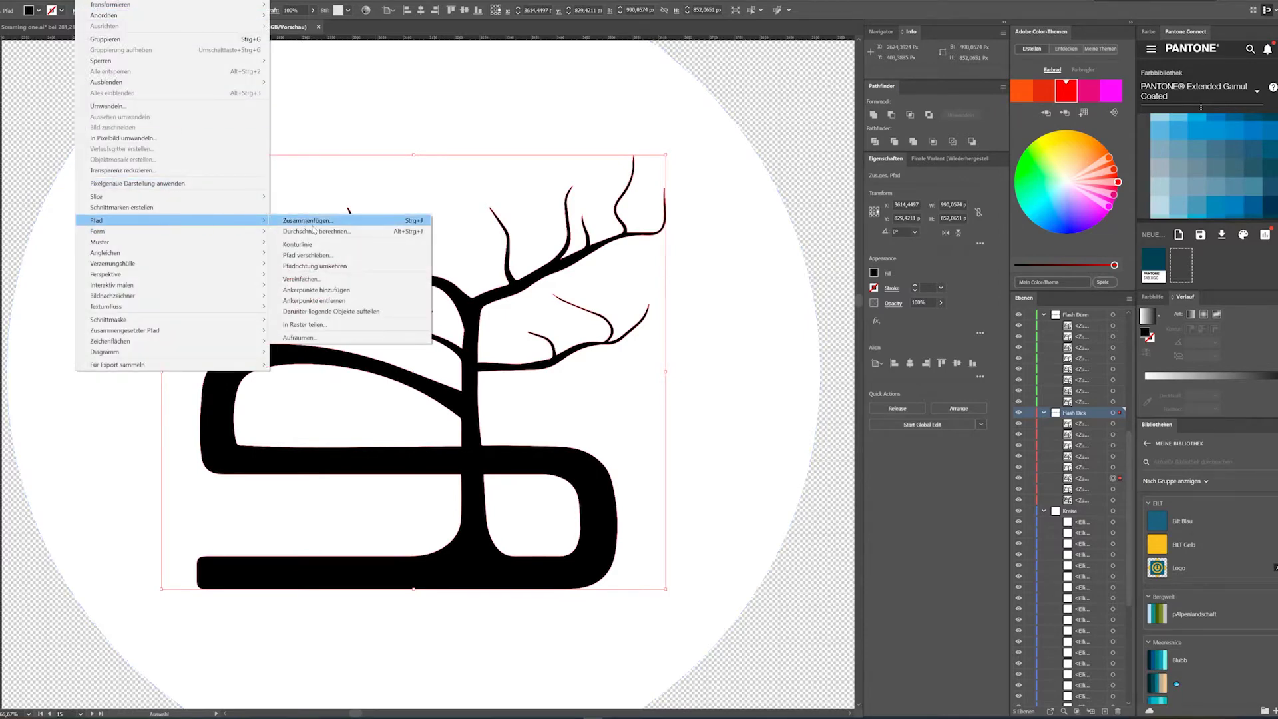
left_click(308, 255)
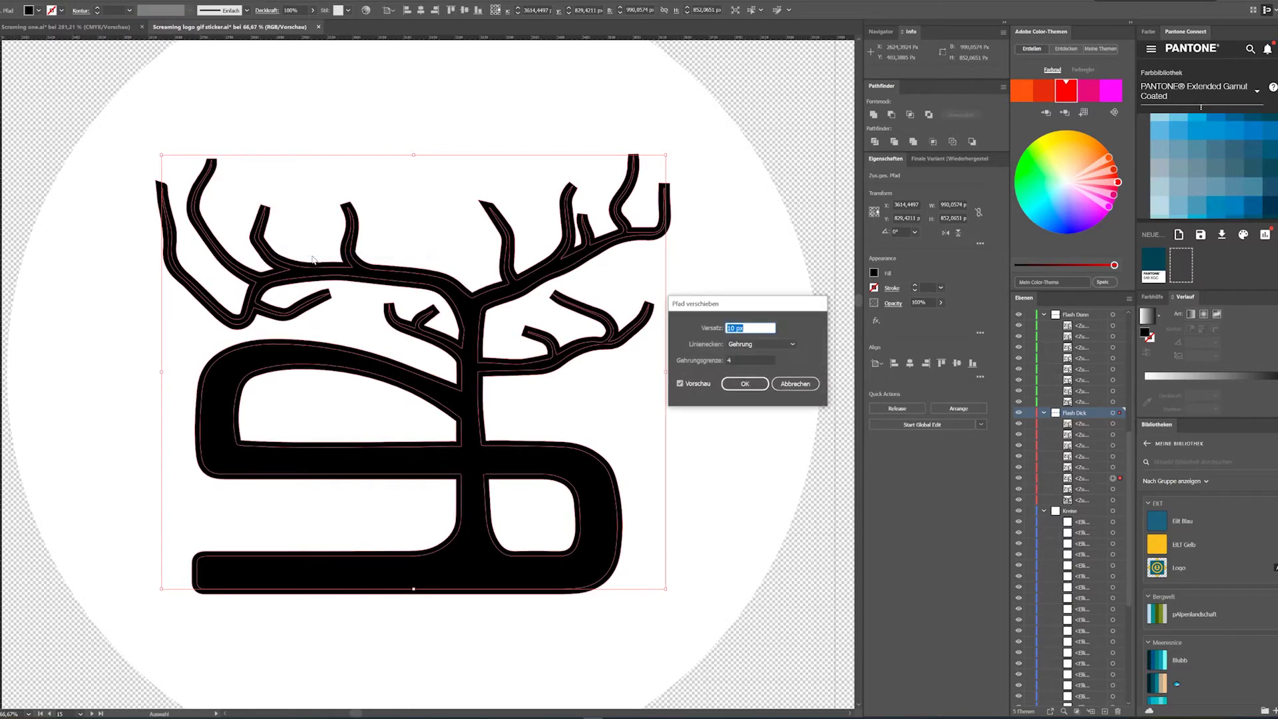
left_click(744, 384)
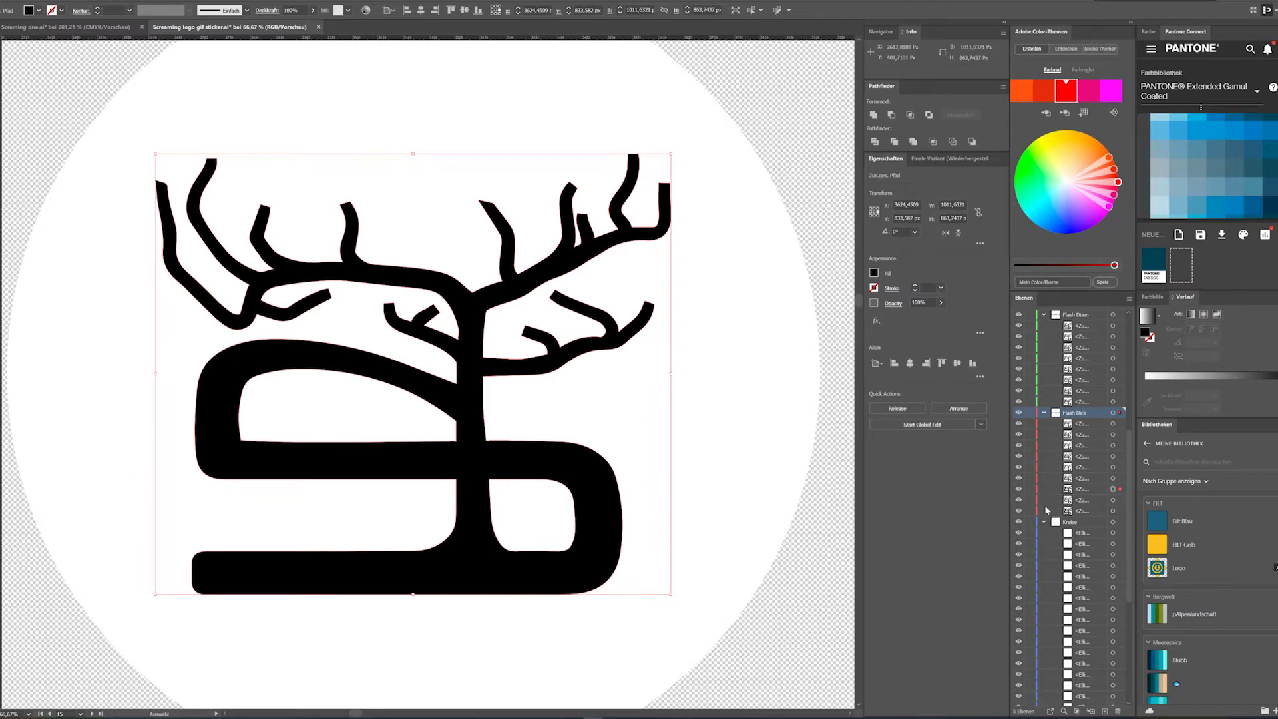
left_click(1112, 478)
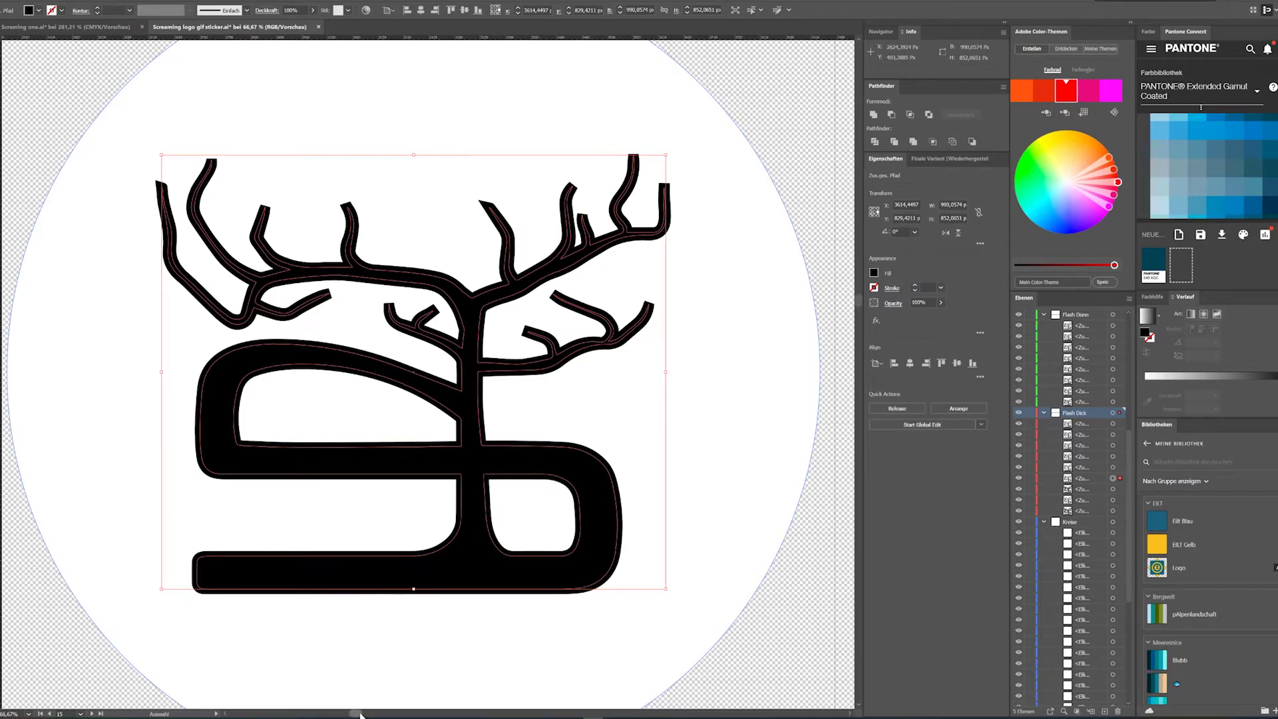
left_click(1119, 489)
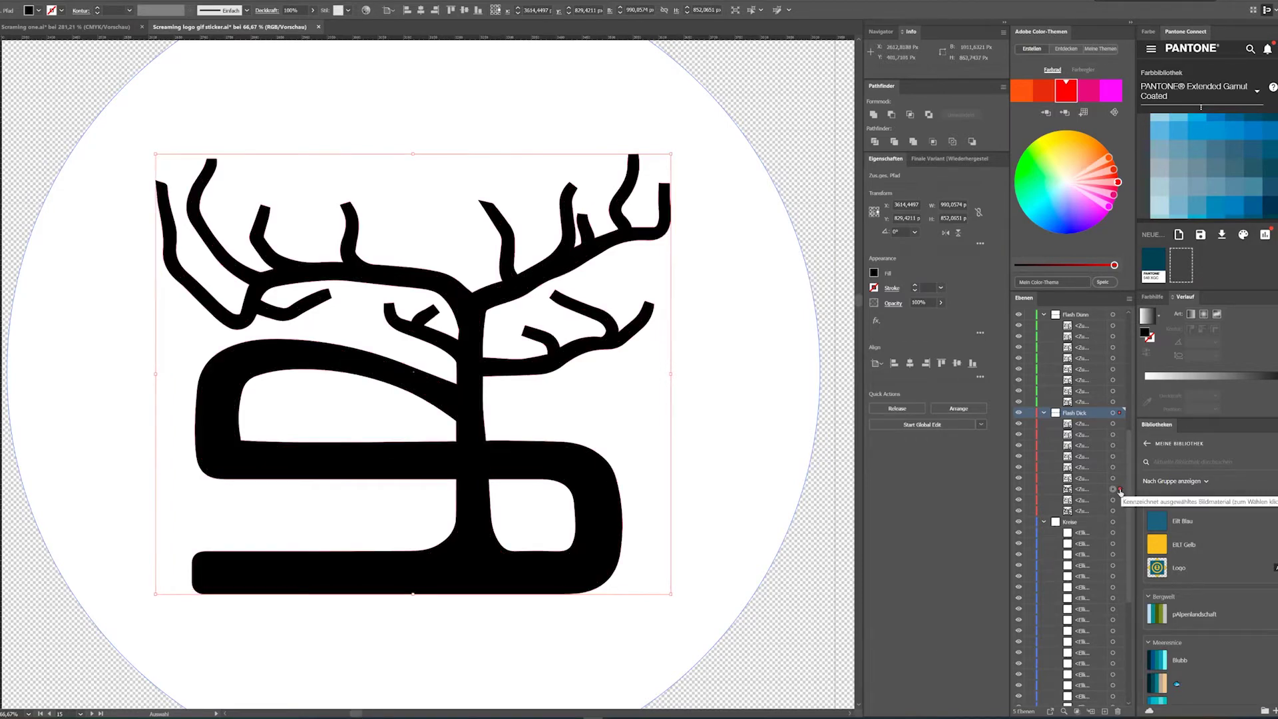
left_click(1119, 477)
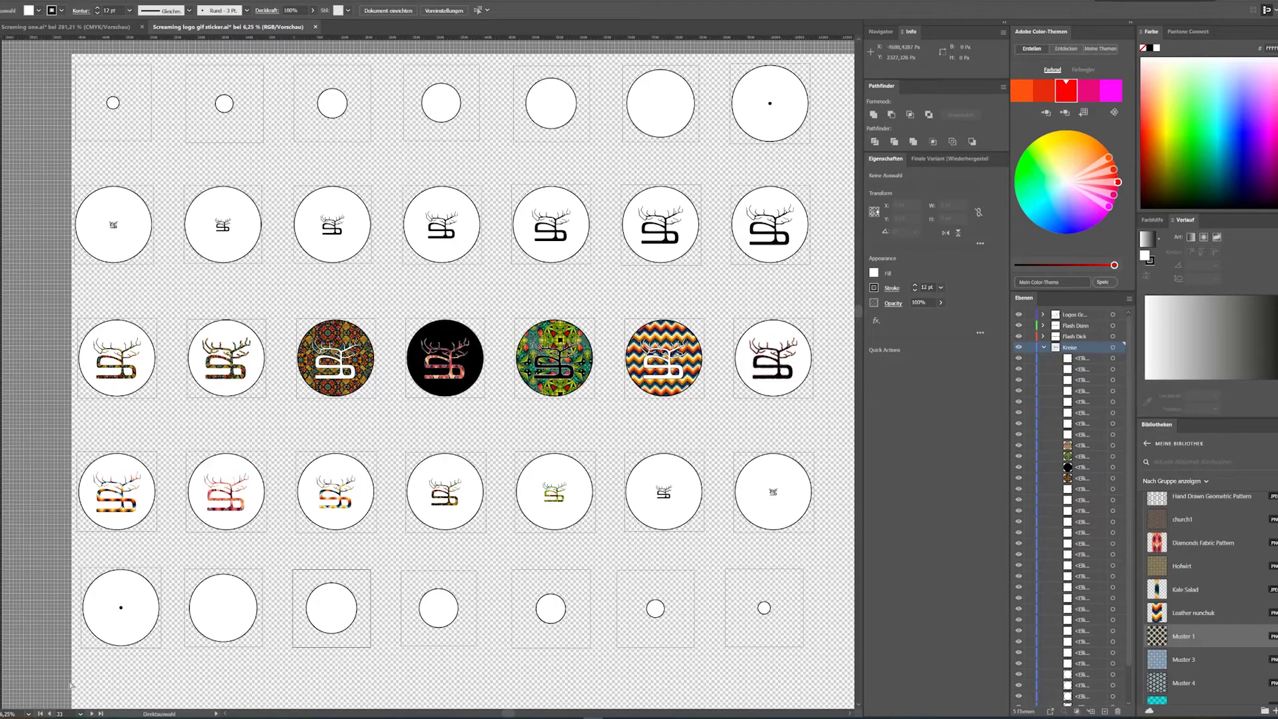
- Give the Flash Dick outline on the sixteenth artboard a black fill and a black 8 pt stroke in place of its floral pattern
left_click(28, 713)
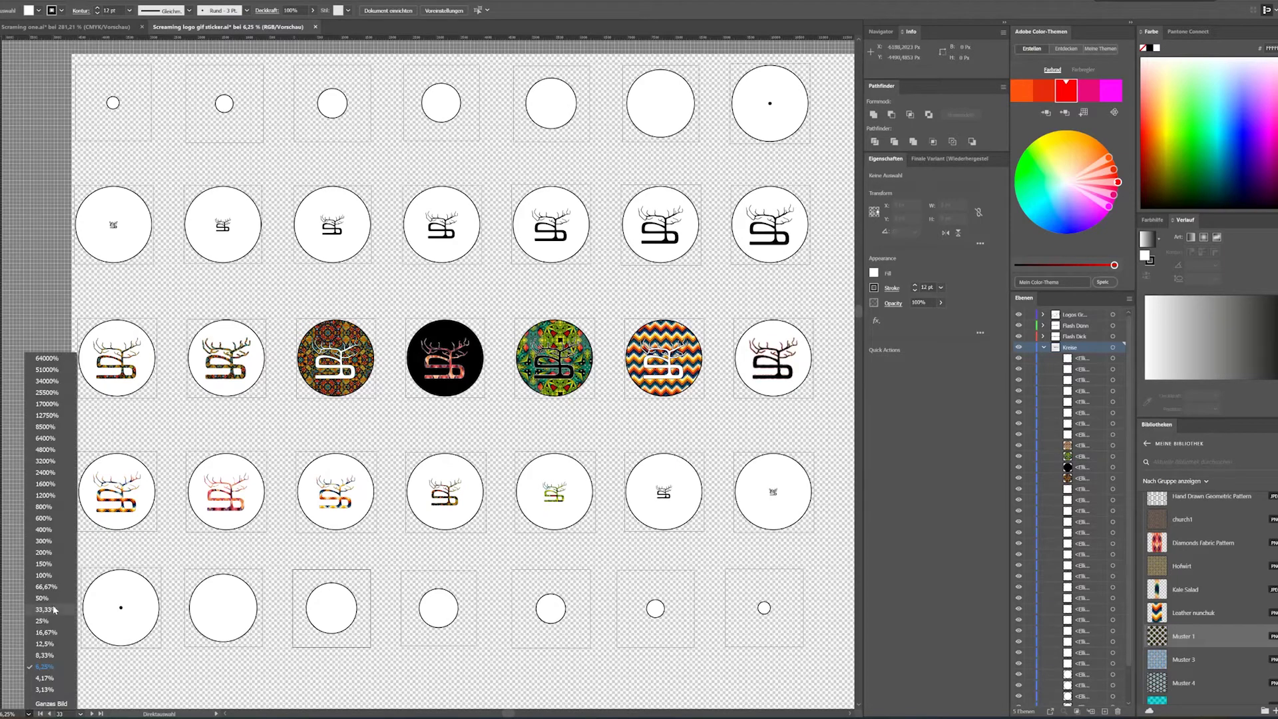
left_click(47, 612)
left_click(391, 713)
mouse_move(391, 712)
left_mouse_down()
mouse_move(301, 707)
mouse_move(379, 710)
left_mouse_up()
left_click(344, 304)
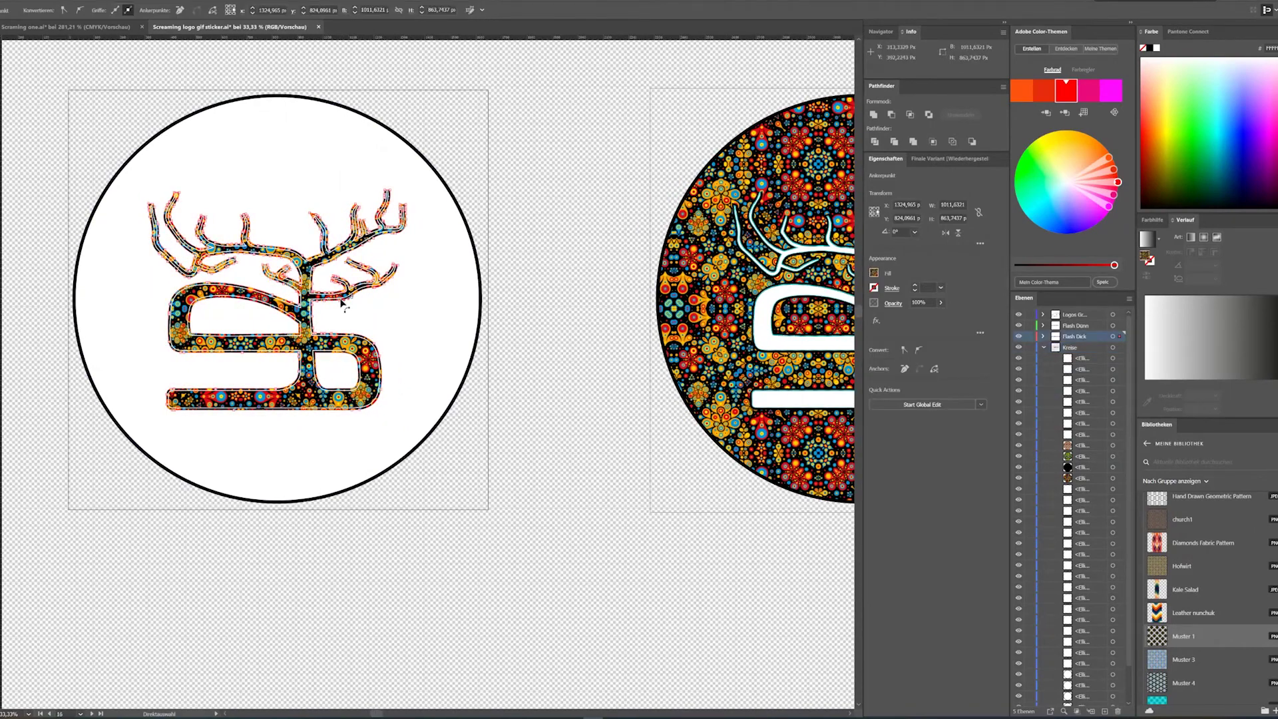
key("v")
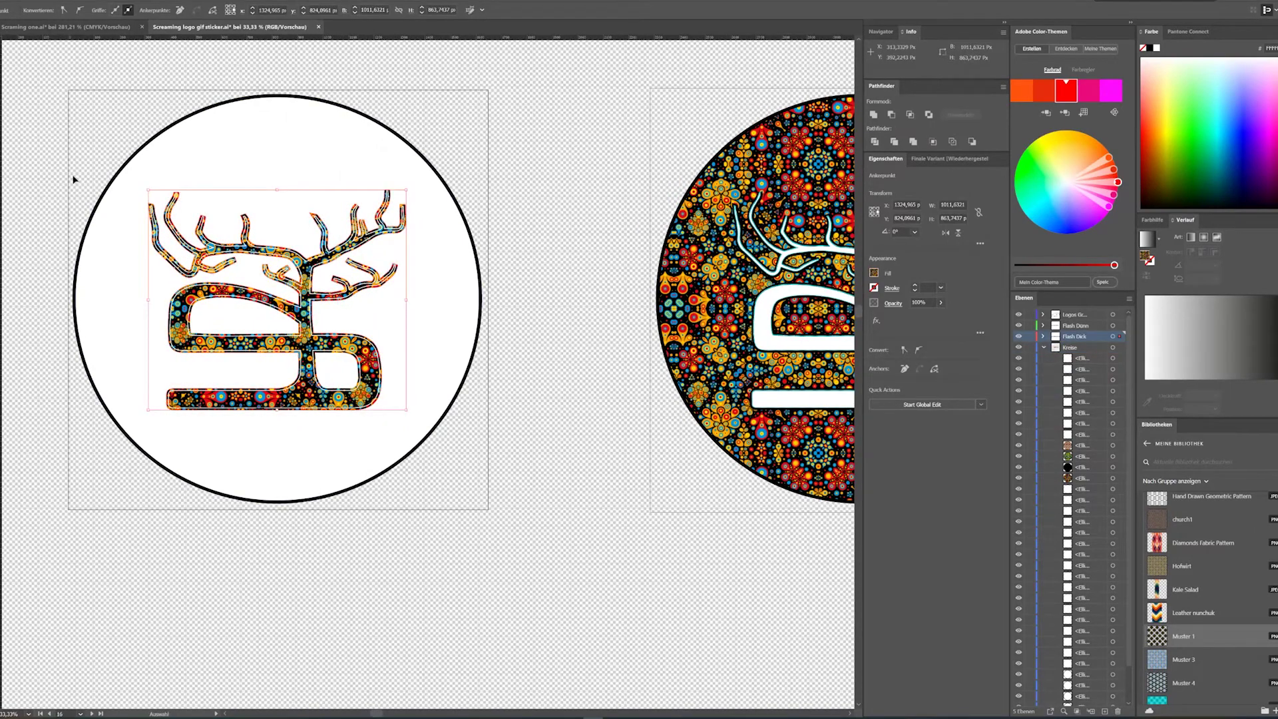
left_click(345, 304)
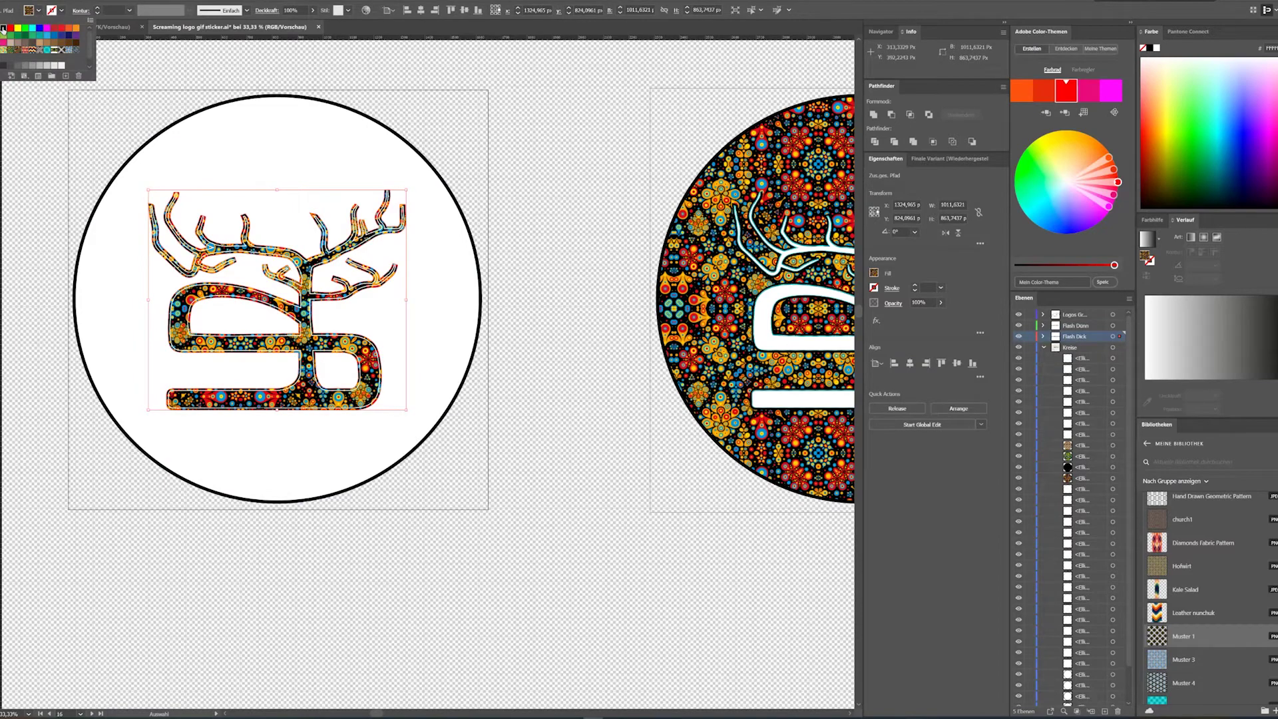
left_click(5, 65)
left_click(98, 10)
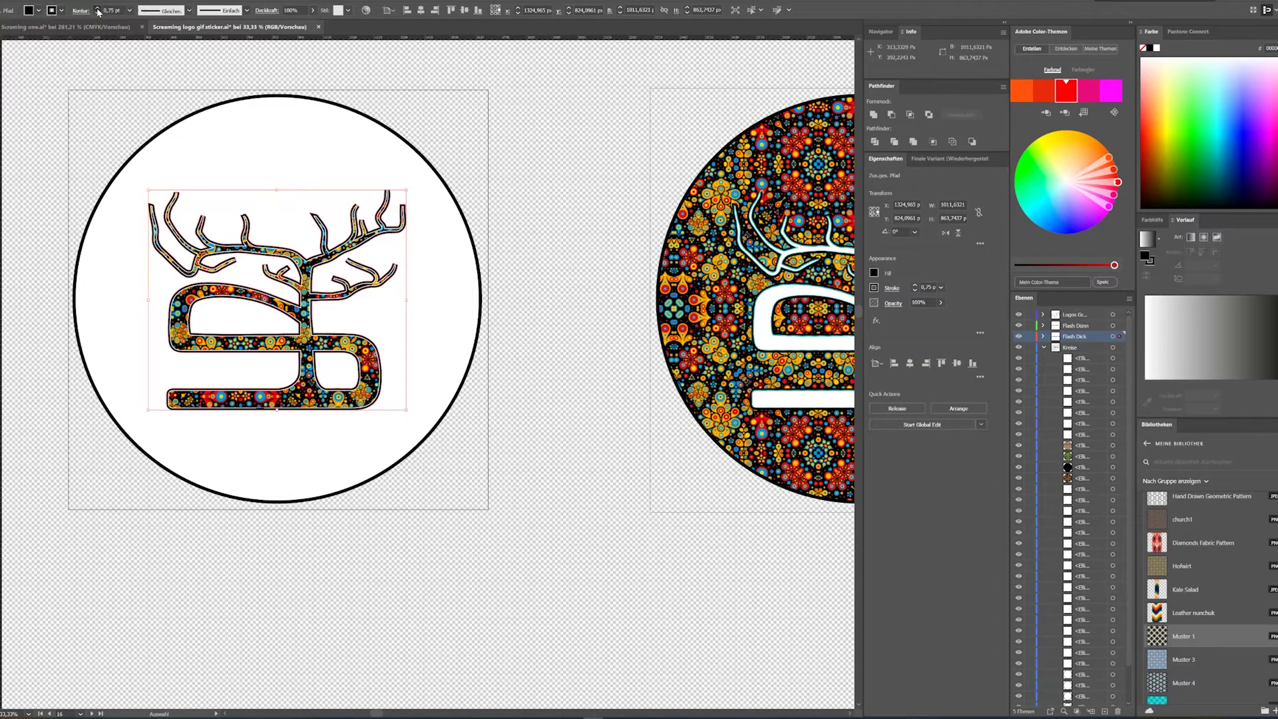
left_click(97, 10)
left_click(570, 610)
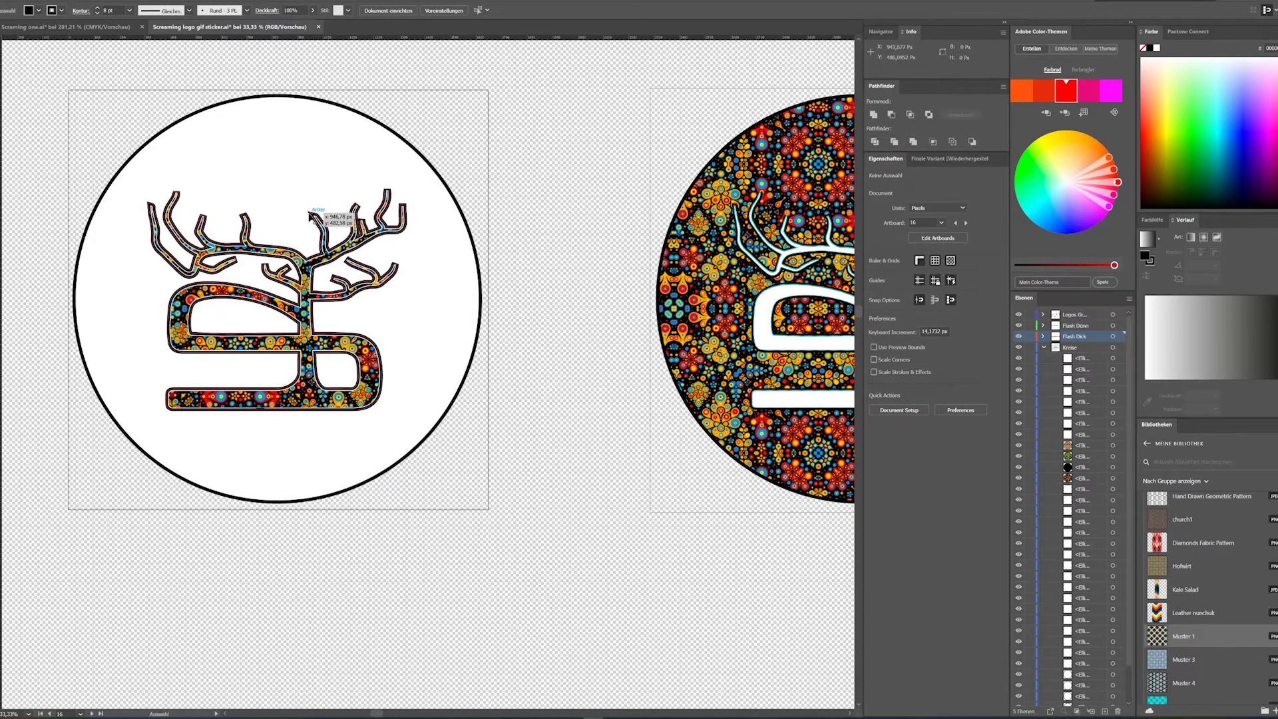
- Try a Gaussian blur with a radius of about 18.77 pixels on the black Flash Dick outline of the sixteenth artboard
left_click(336, 210)
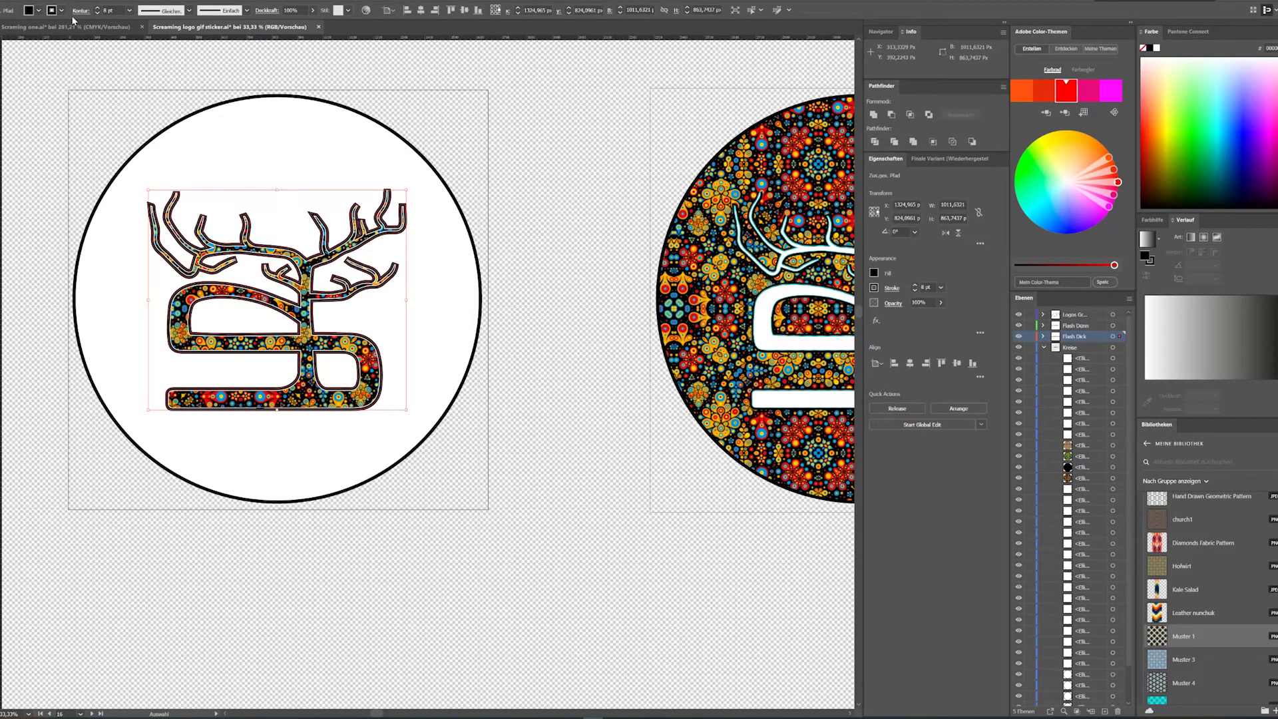
left_click(190, 2)
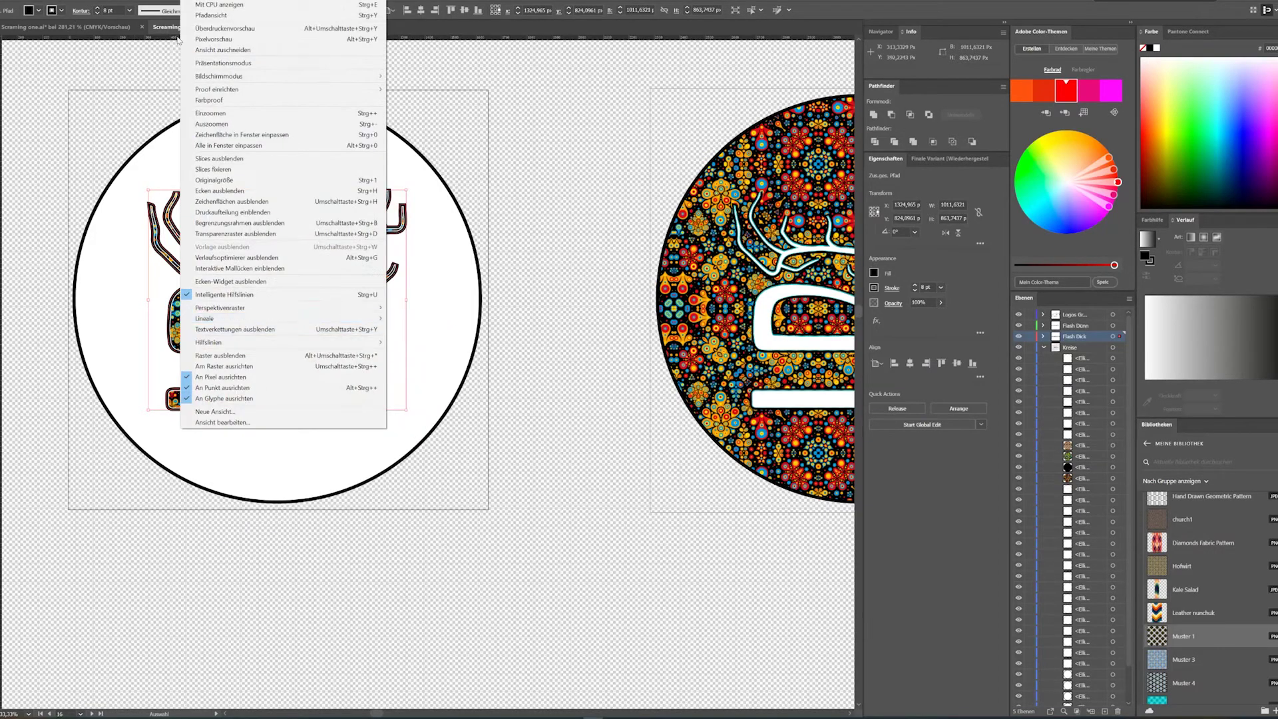
left_click(355, 219)
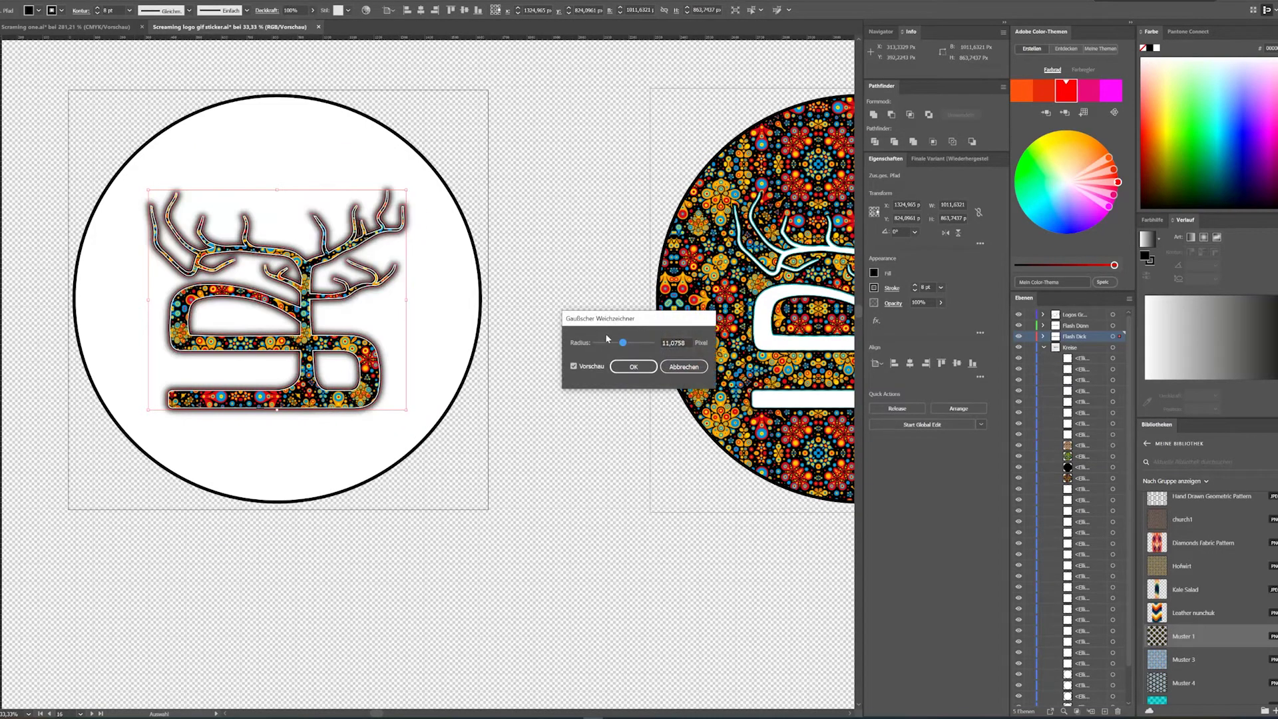
left_click_drag(622, 342, 624, 346)
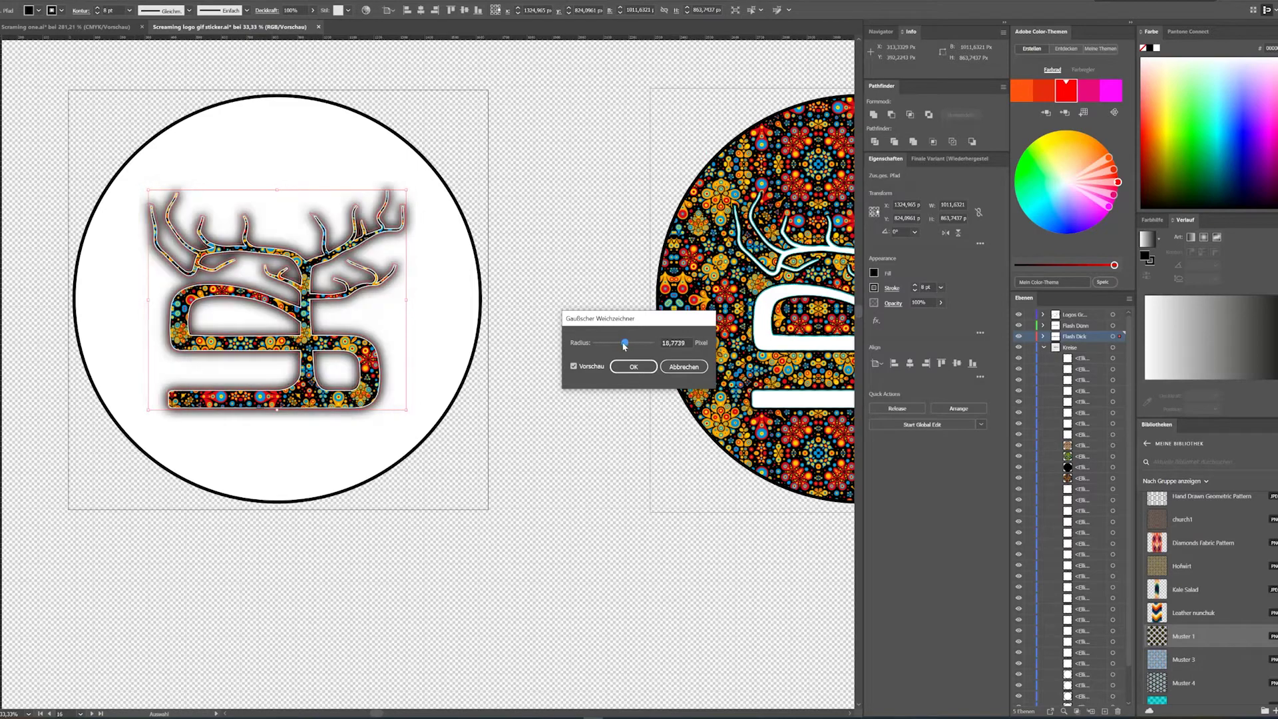
left_click(632, 367)
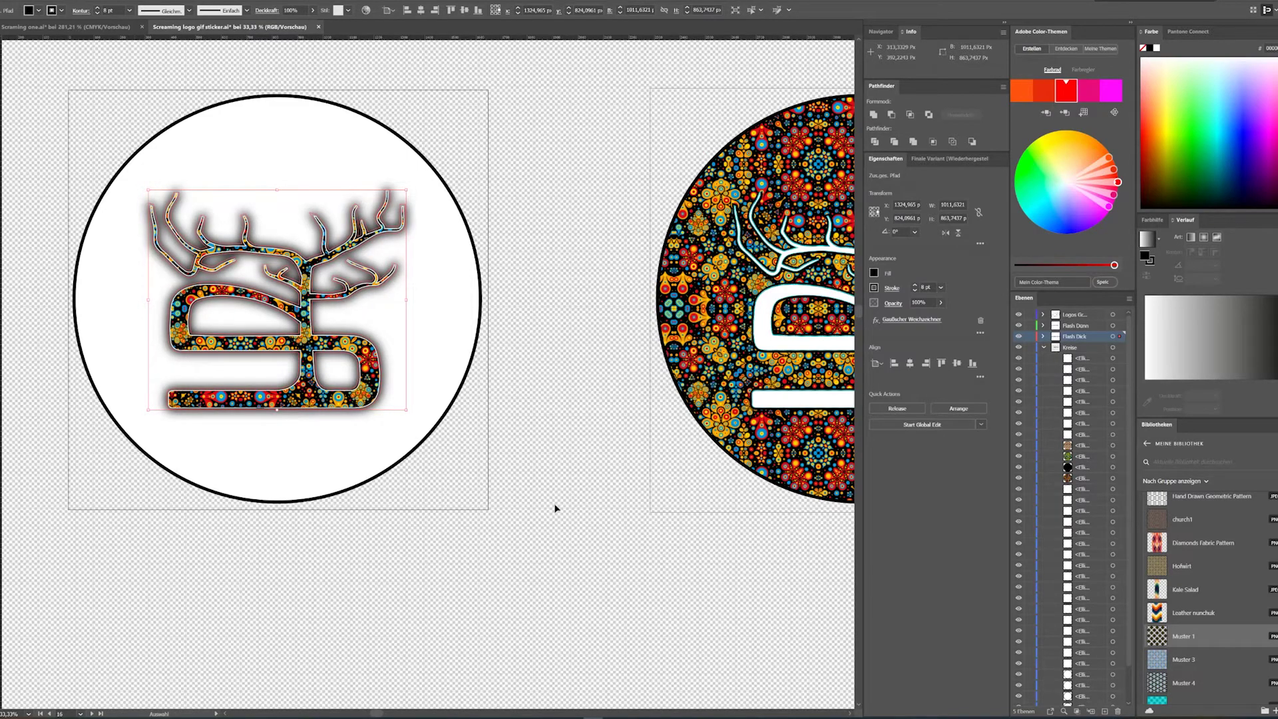
left_click(544, 574)
- Zoom out to 8.33% and undo the Gaussian blur on the sixteenth artboard's logo outline
left_click(28, 714)
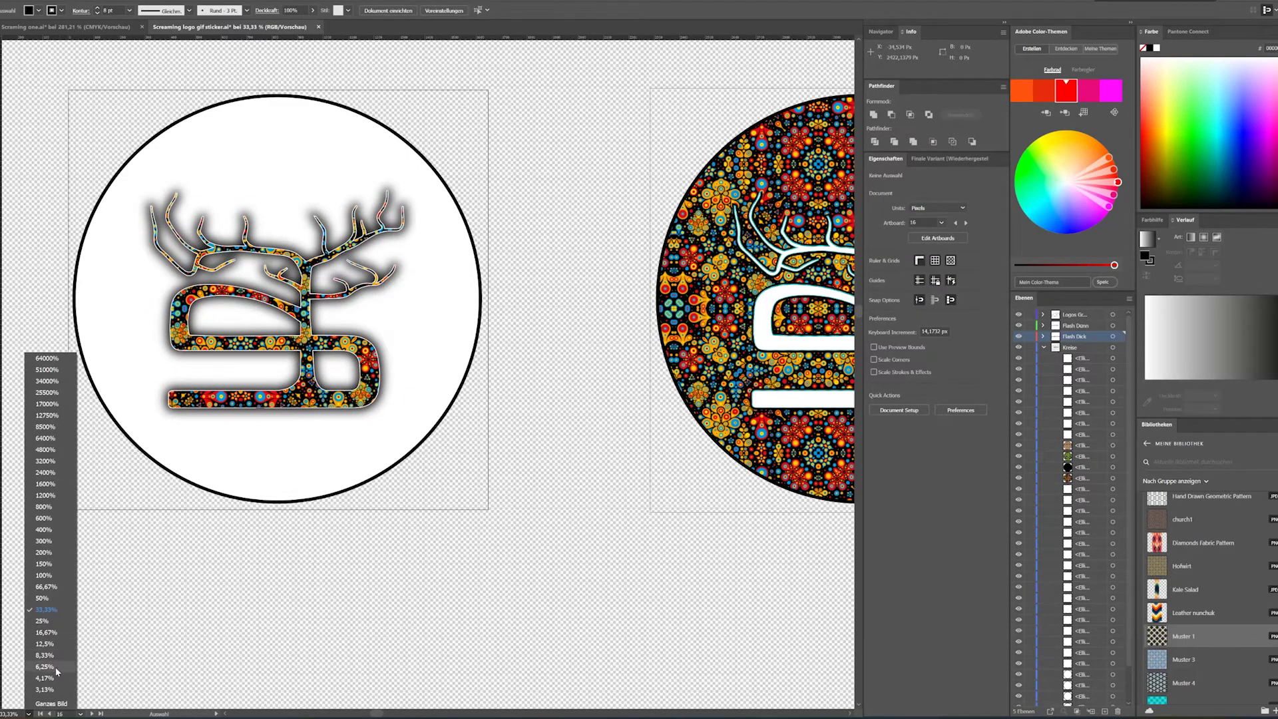
left_click(46, 655)
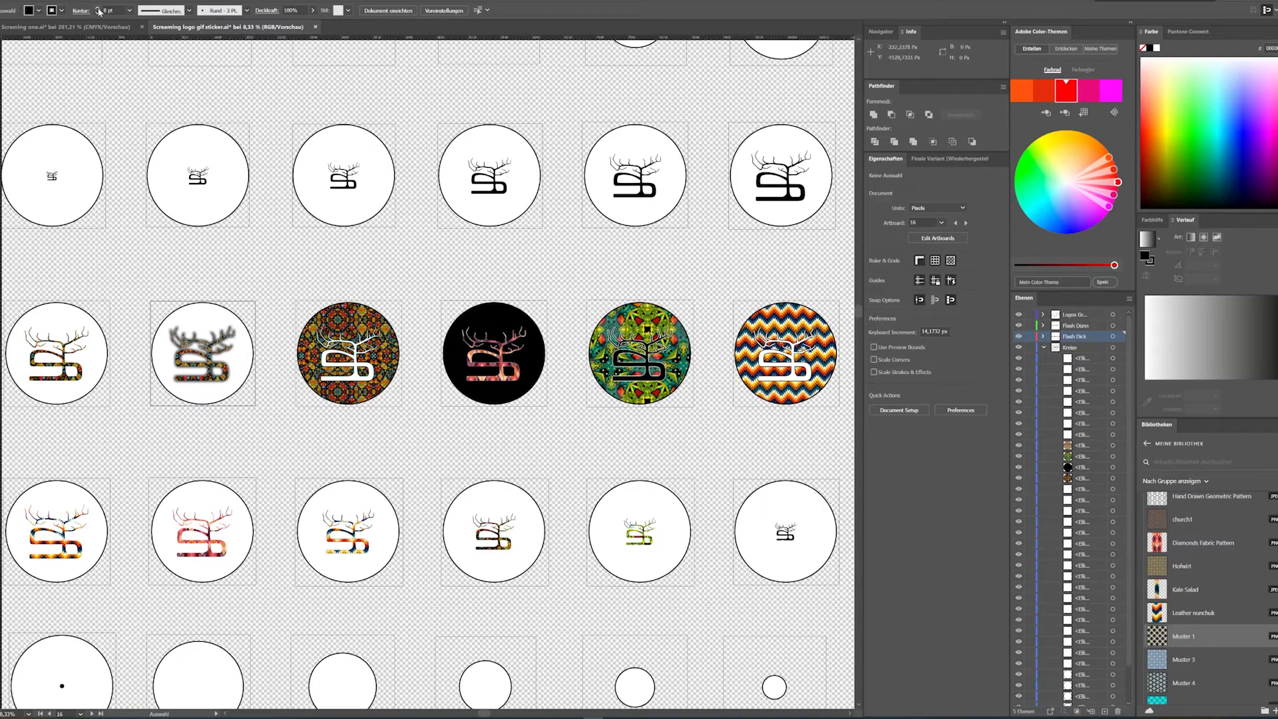
right_click(216, 340)
key("Escape")
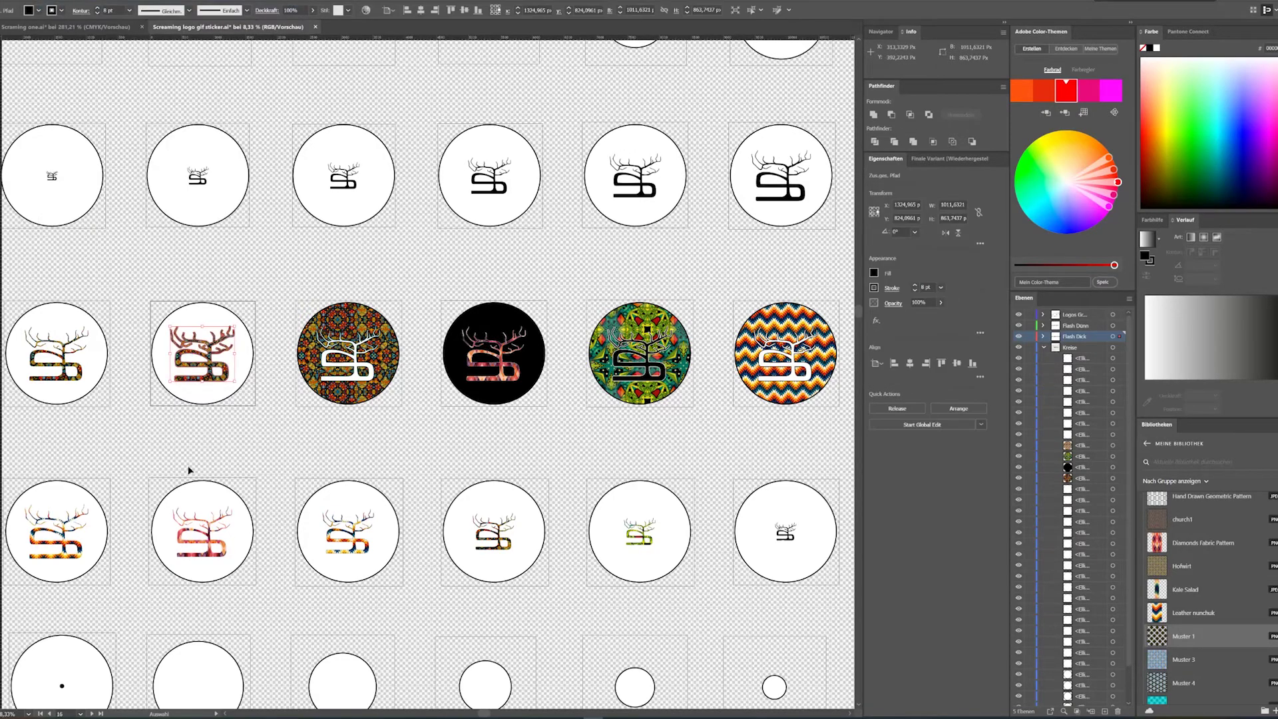
left_click(255, 274)
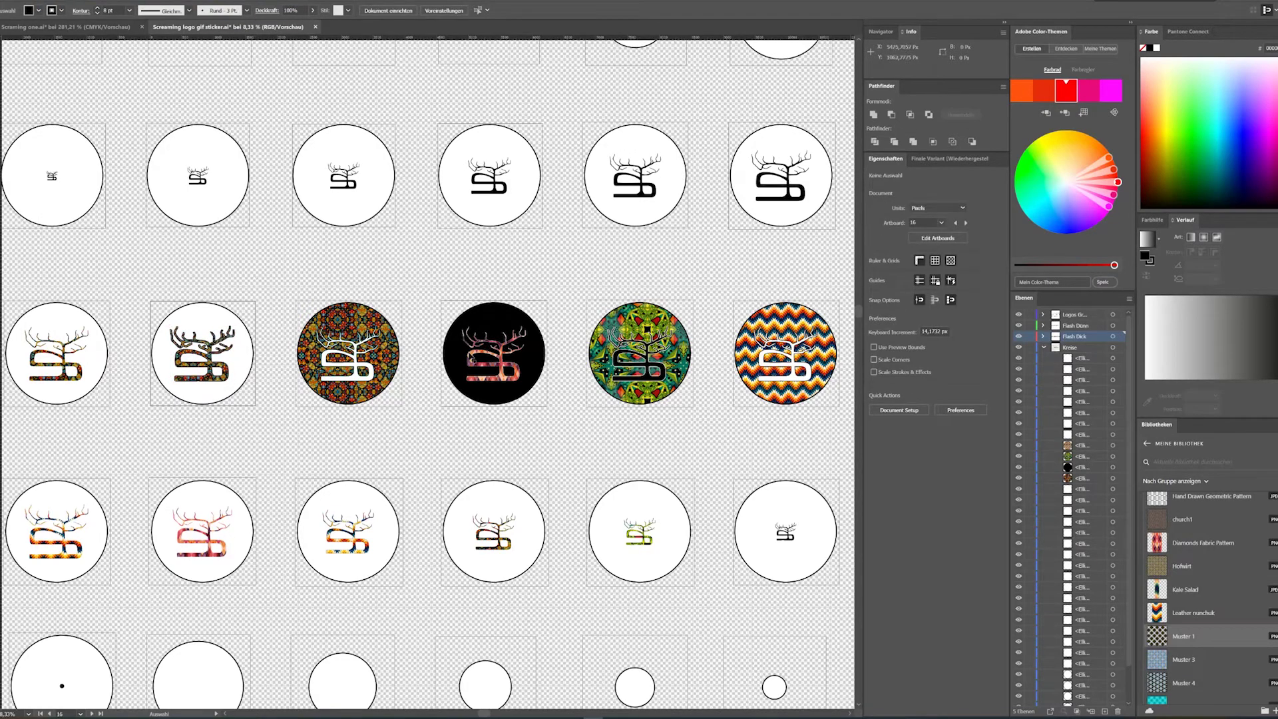
- Add black strokes to the patterned logos in the fourth row, using 4 pt on the third logo and 1 pt on the fifth
left_click(72, 530)
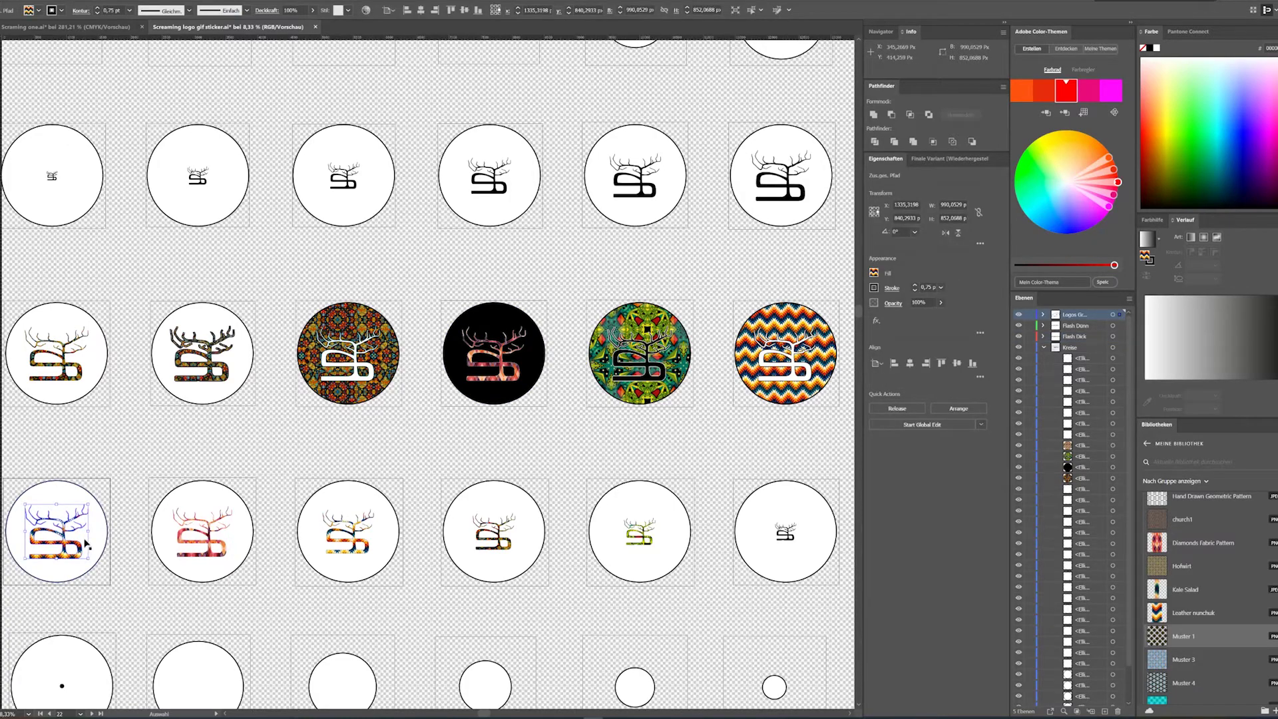
left_click(97, 8)
key("ctrl+alt+]")
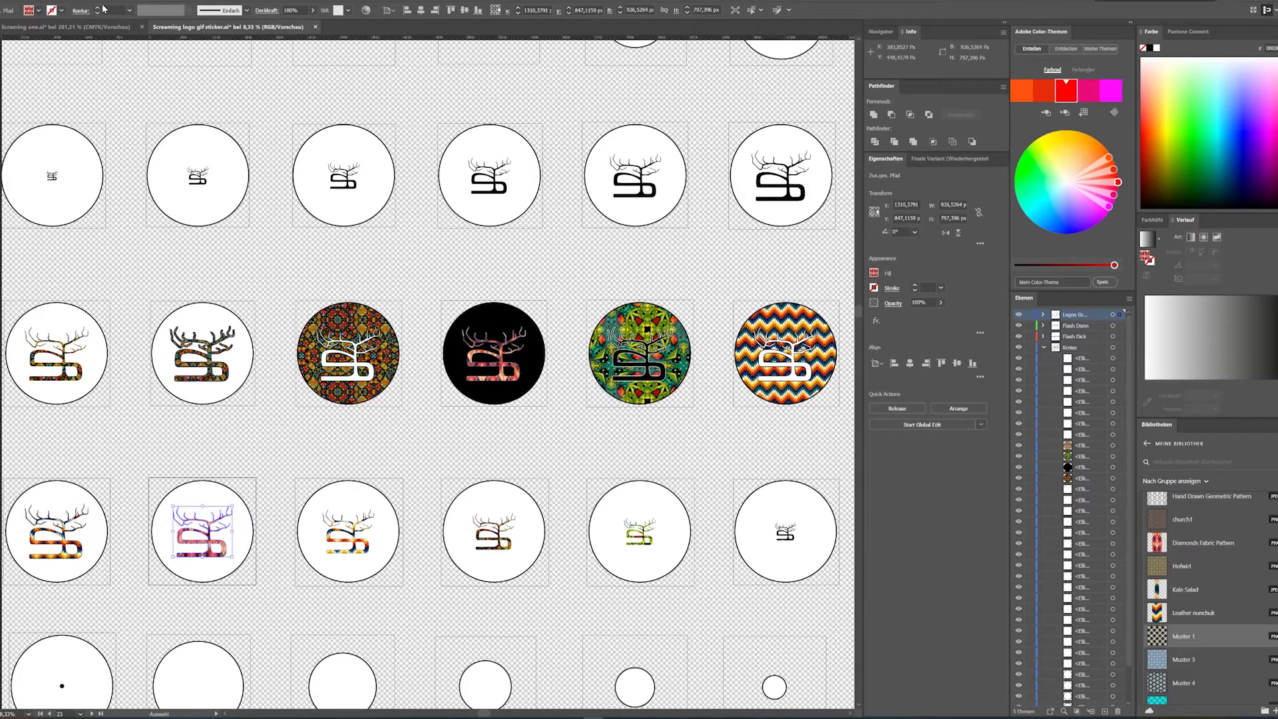
key("ctrl+alt+]")
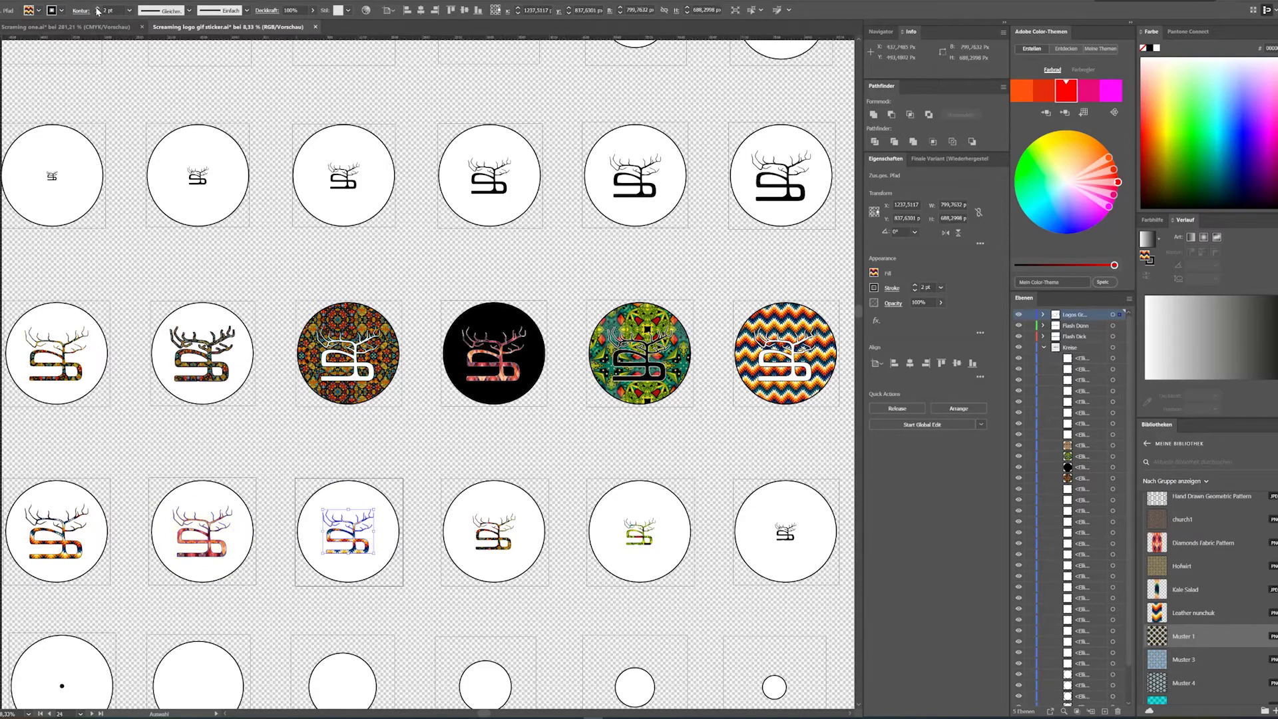
left_click(97, 8)
left_click(223, 547)
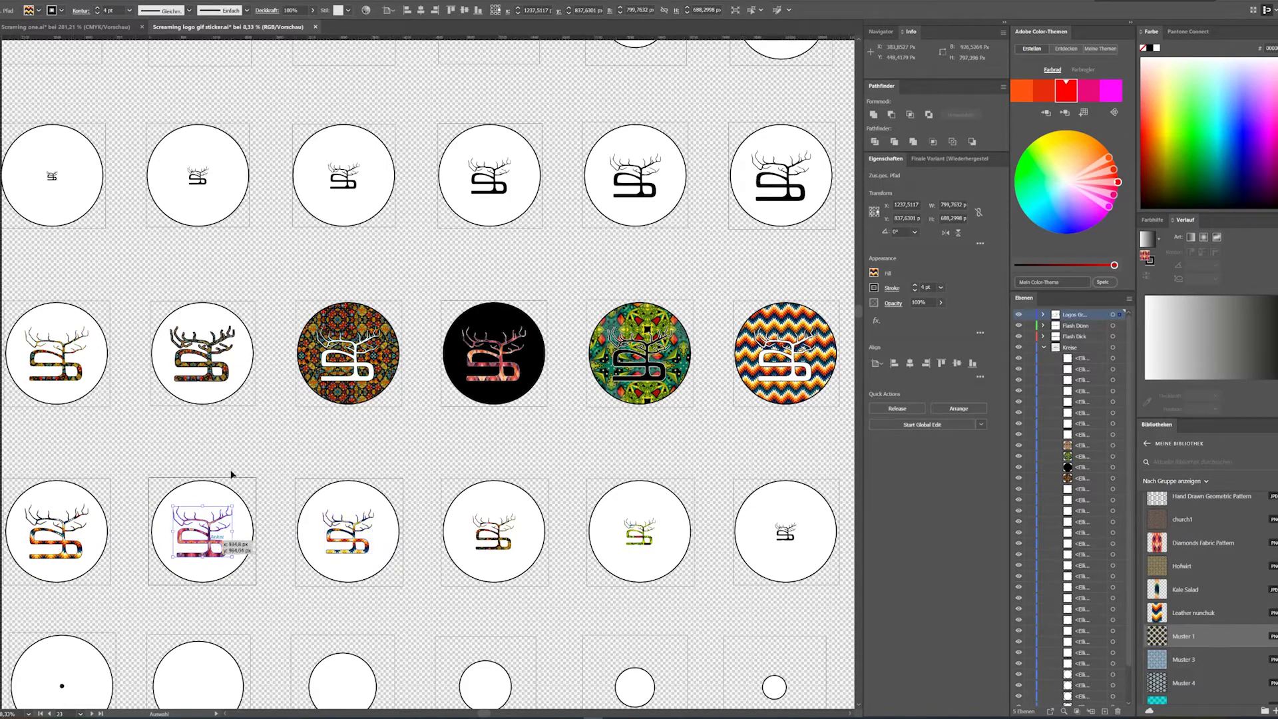
key("ctrl+alt+]")
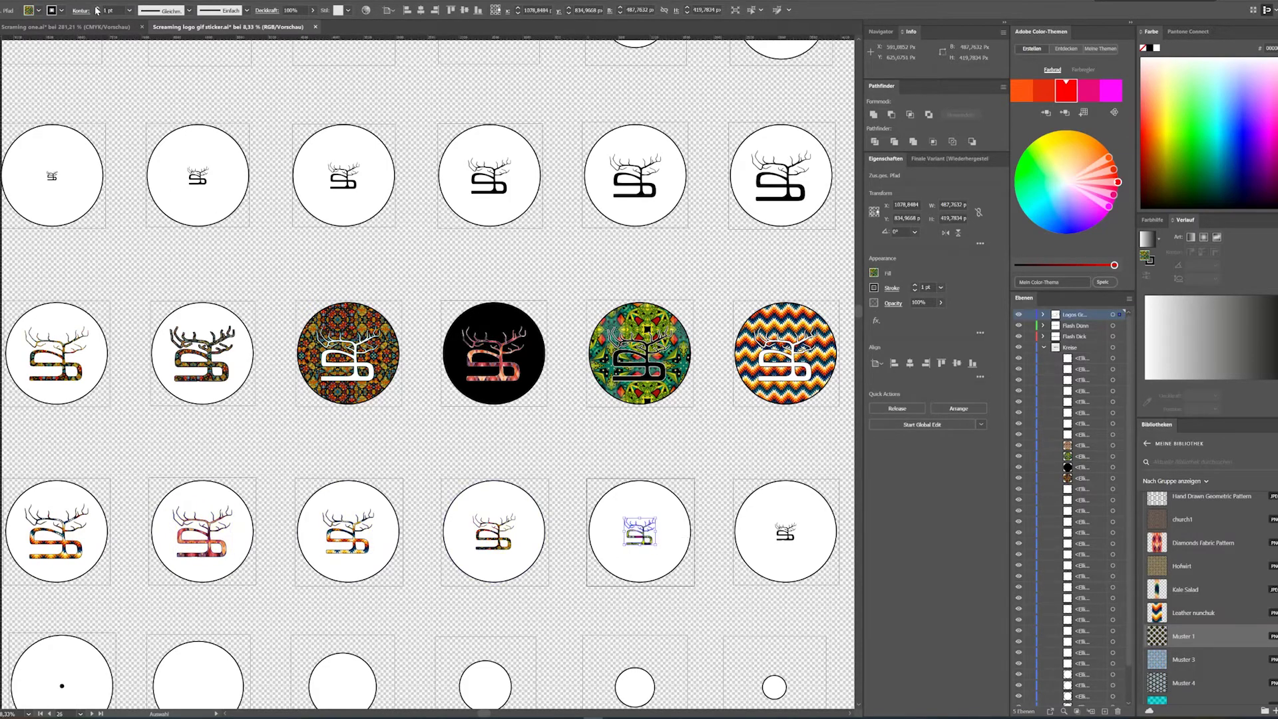
left_click(688, 430)
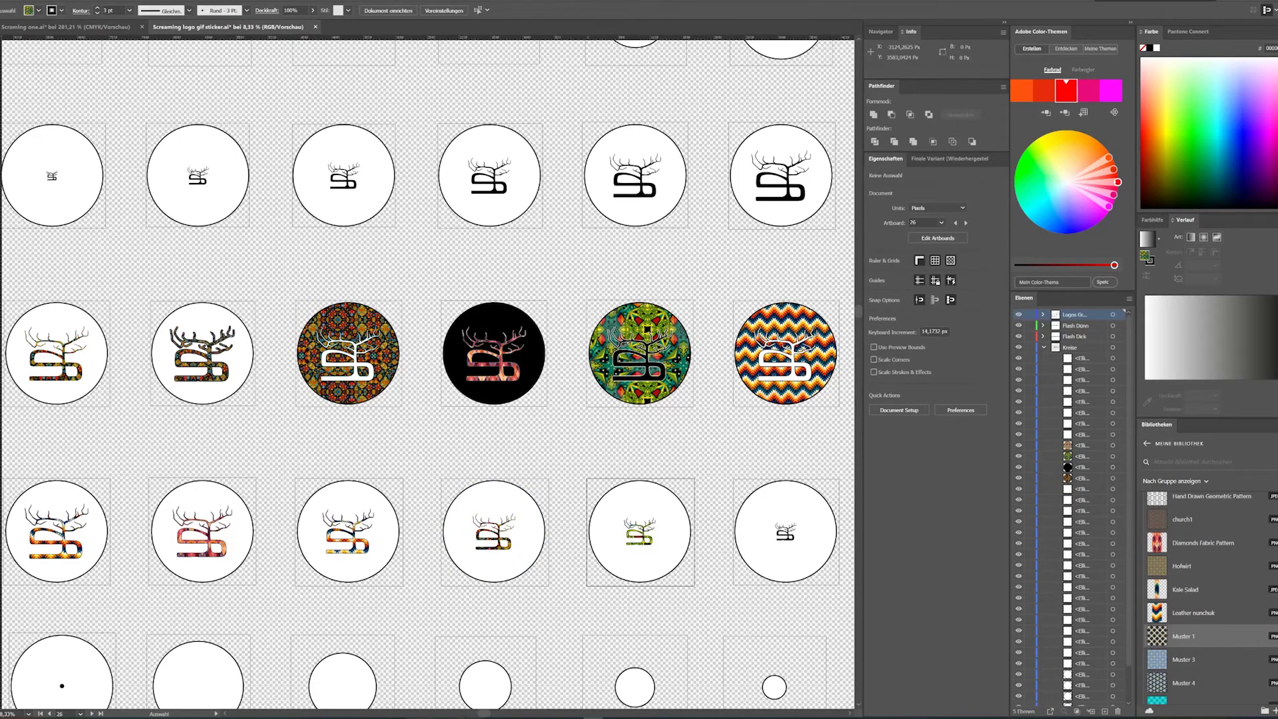
- Replace the fill of the logo on the fifteenth artboard with the orange and blue zigzag pattern swatch
left_click_drag(465, 713, 432, 712)
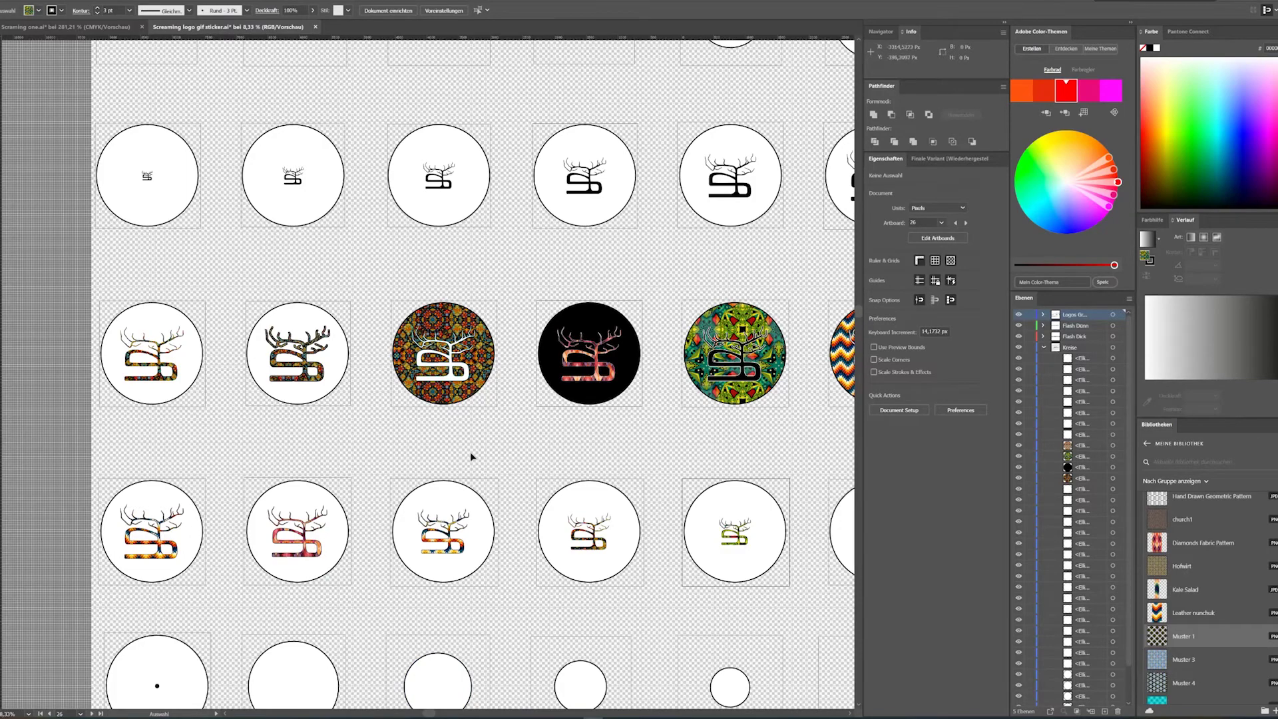
left_click(159, 381)
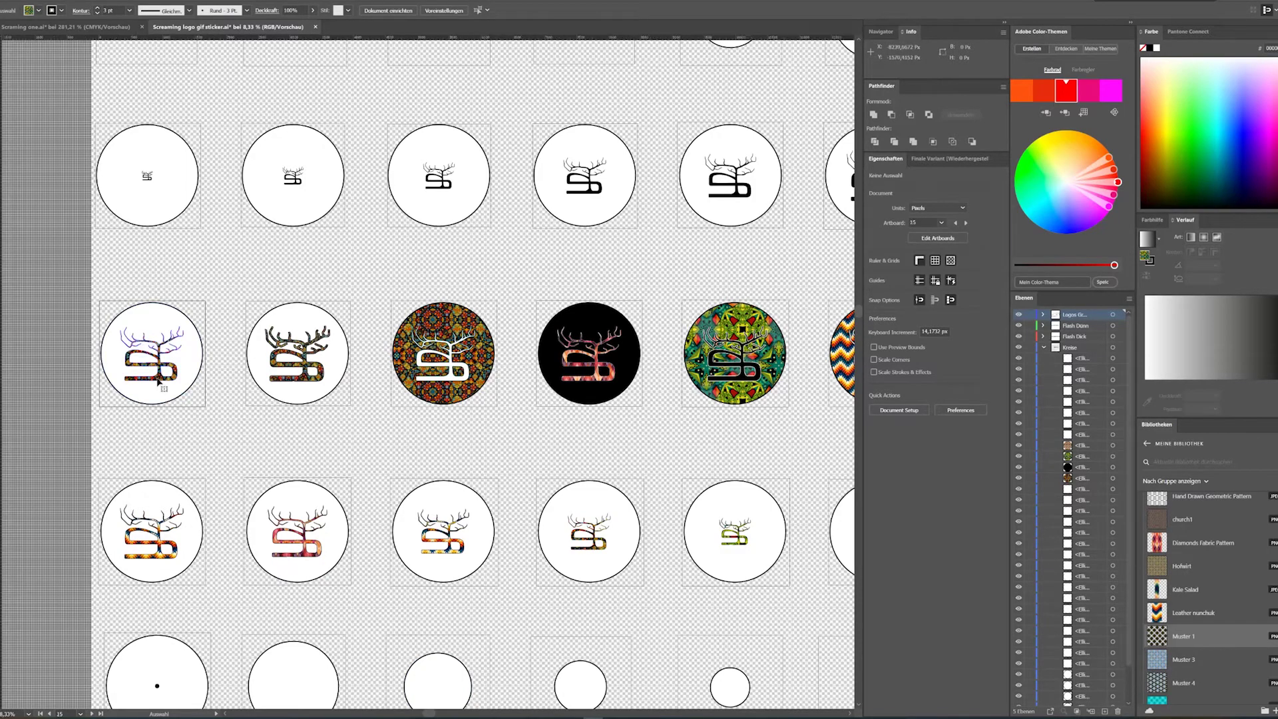
left_click(158, 381)
left_click(39, 10)
left_click(69, 38)
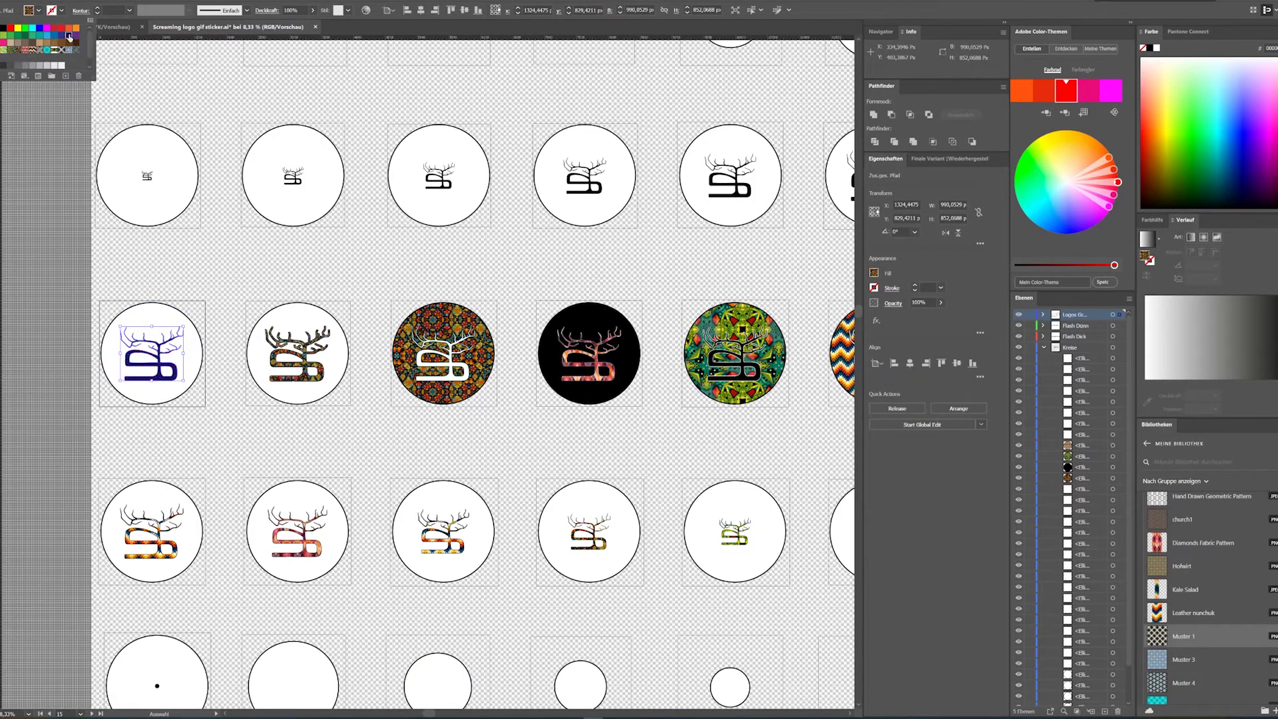
left_click(74, 51)
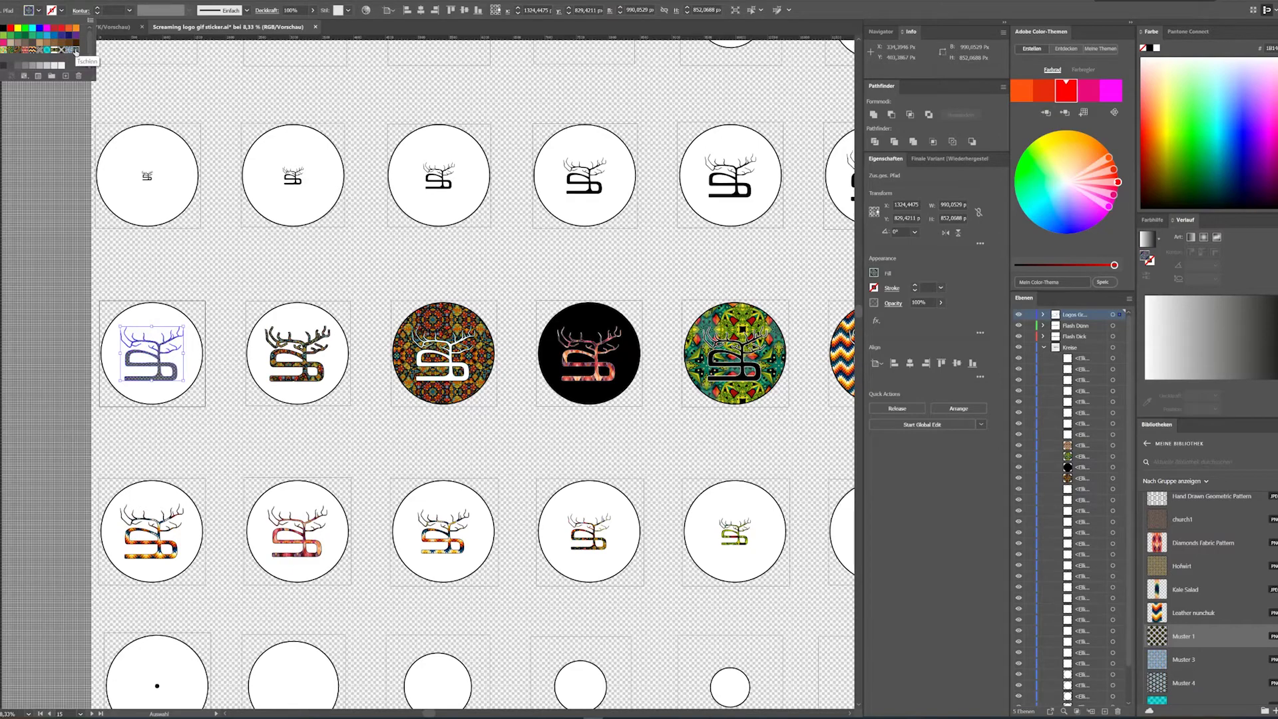
left_click(12, 51)
left_click(7, 50)
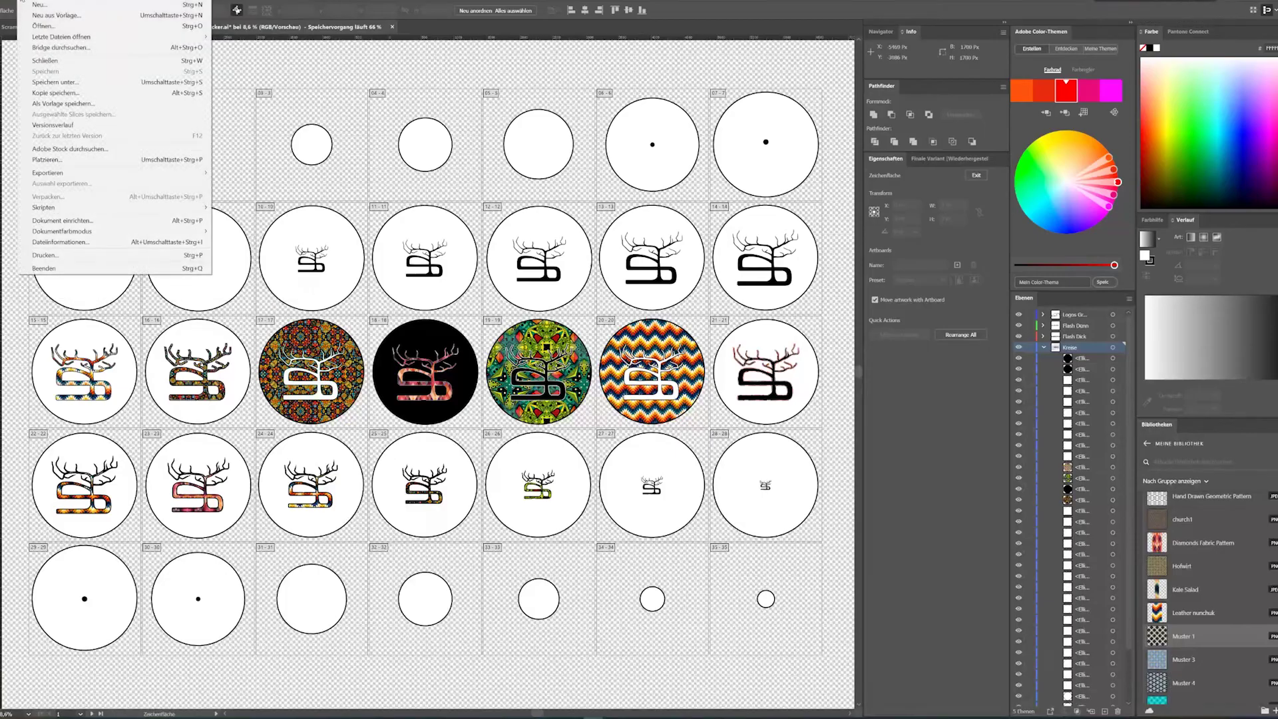
- Export all artboards as separate PNG files into the Gif Animation folder inside ScB, at 300 ppi with a transparent background
mouse_move(77, 173)
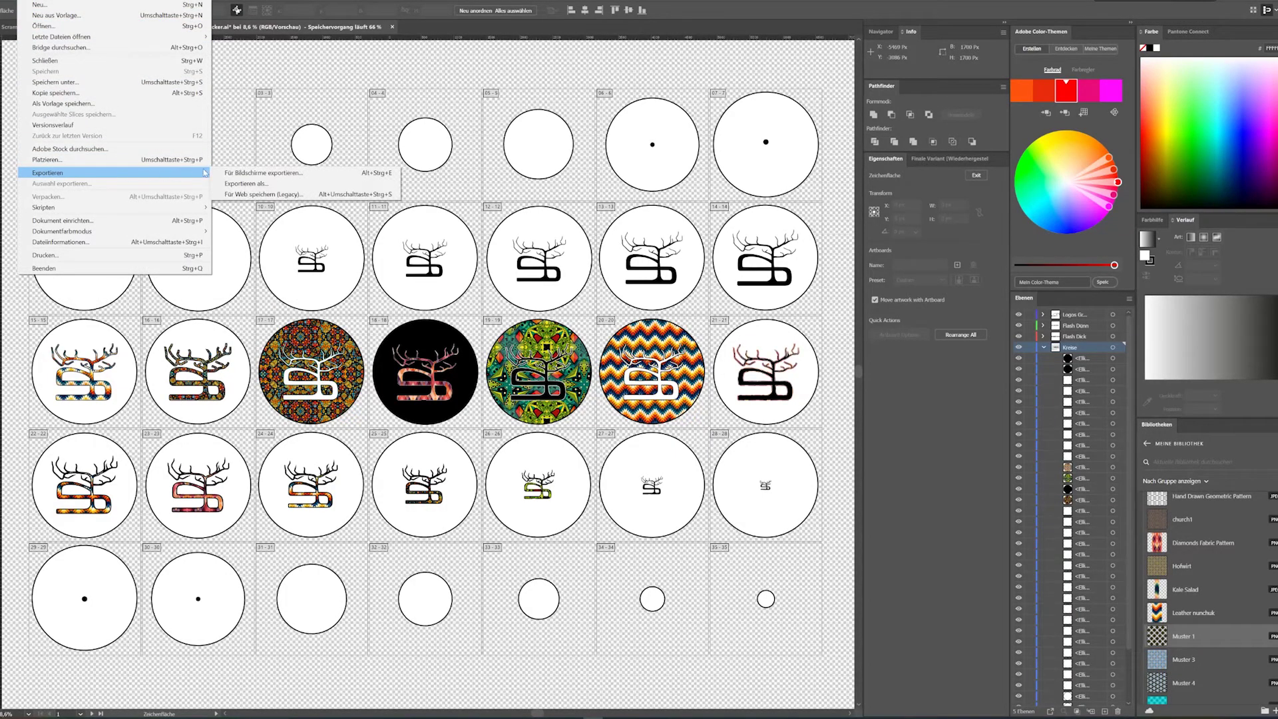
left_click(264, 186)
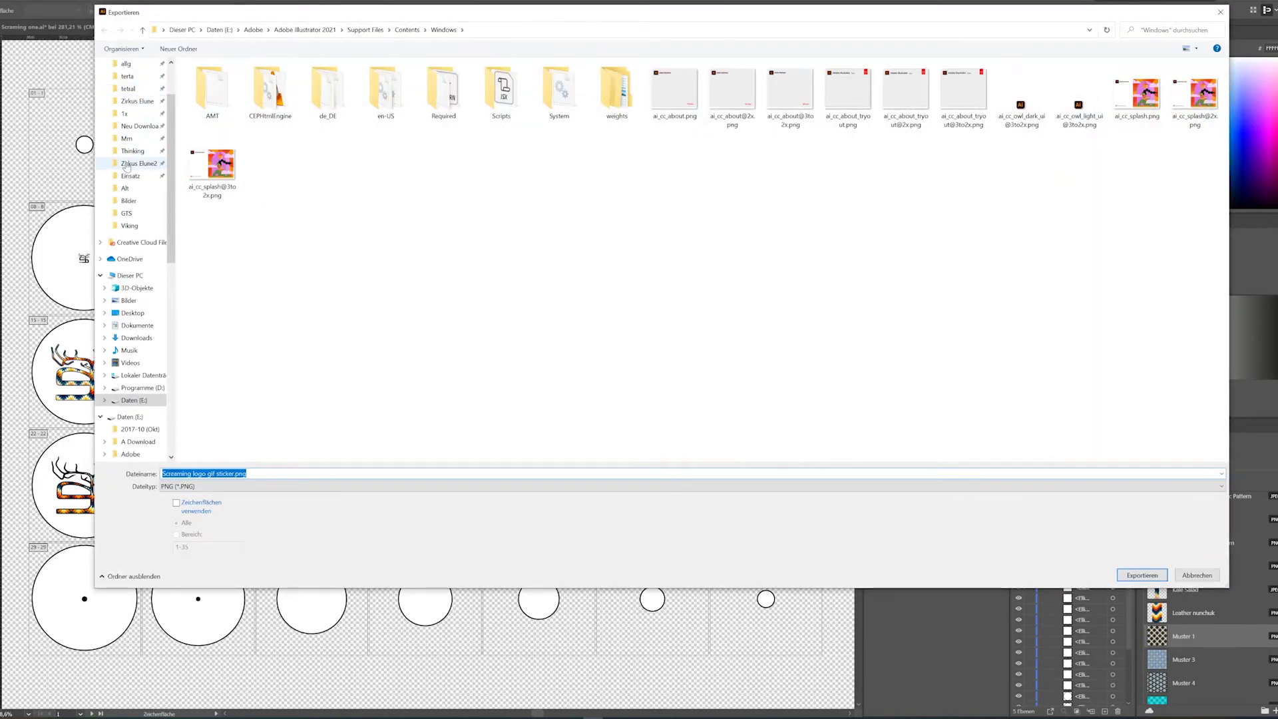
scroll(134, 102, "up", 2)
left_click(130, 109)
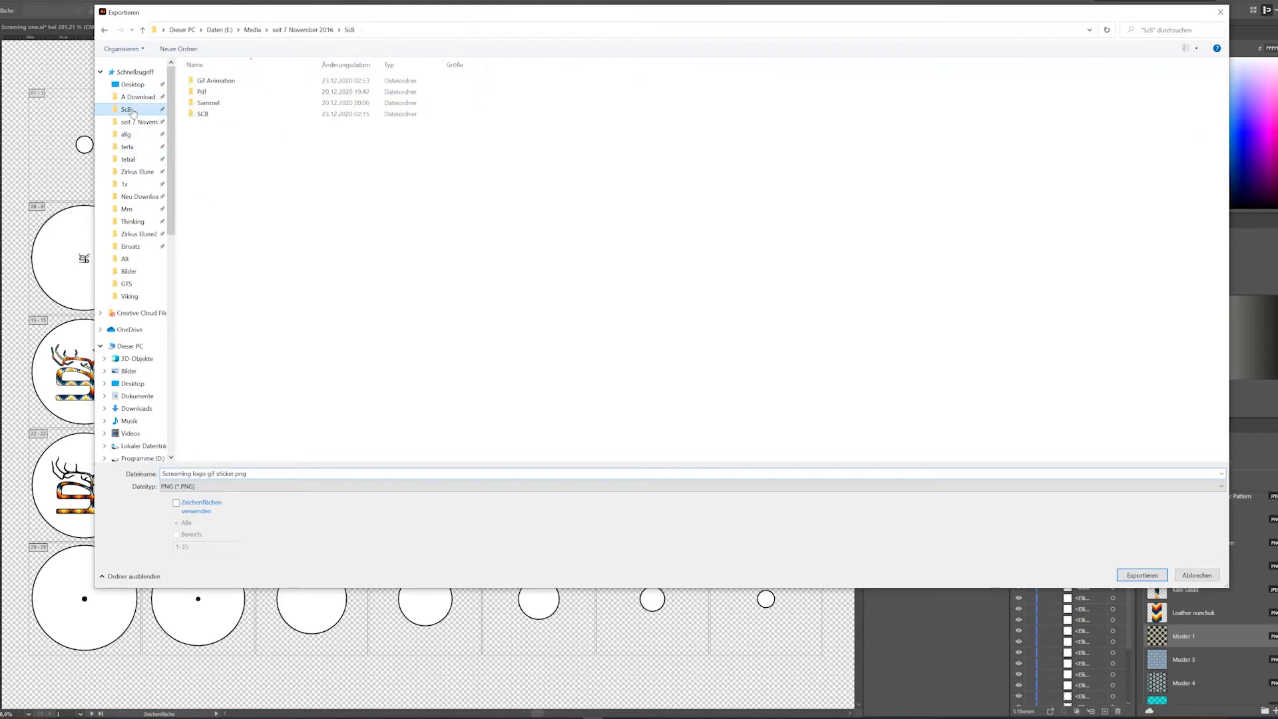
double_click(231, 83)
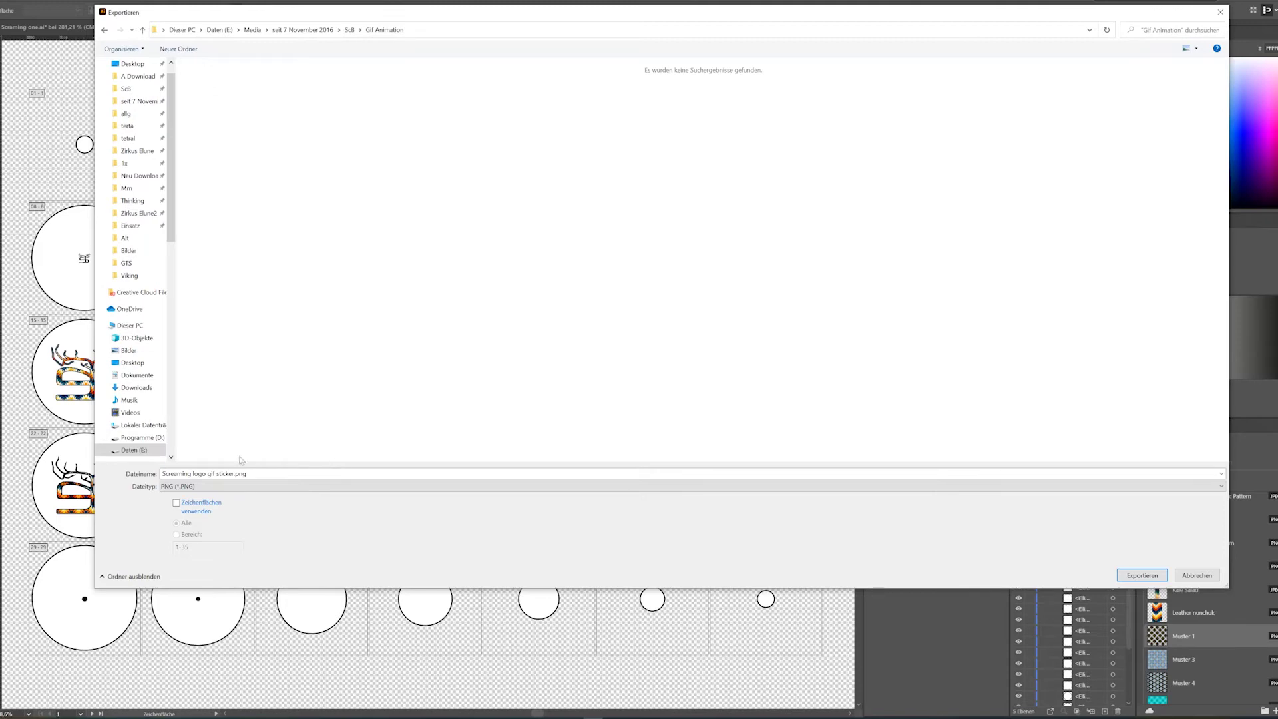
left_click(177, 504)
left_click(1126, 574)
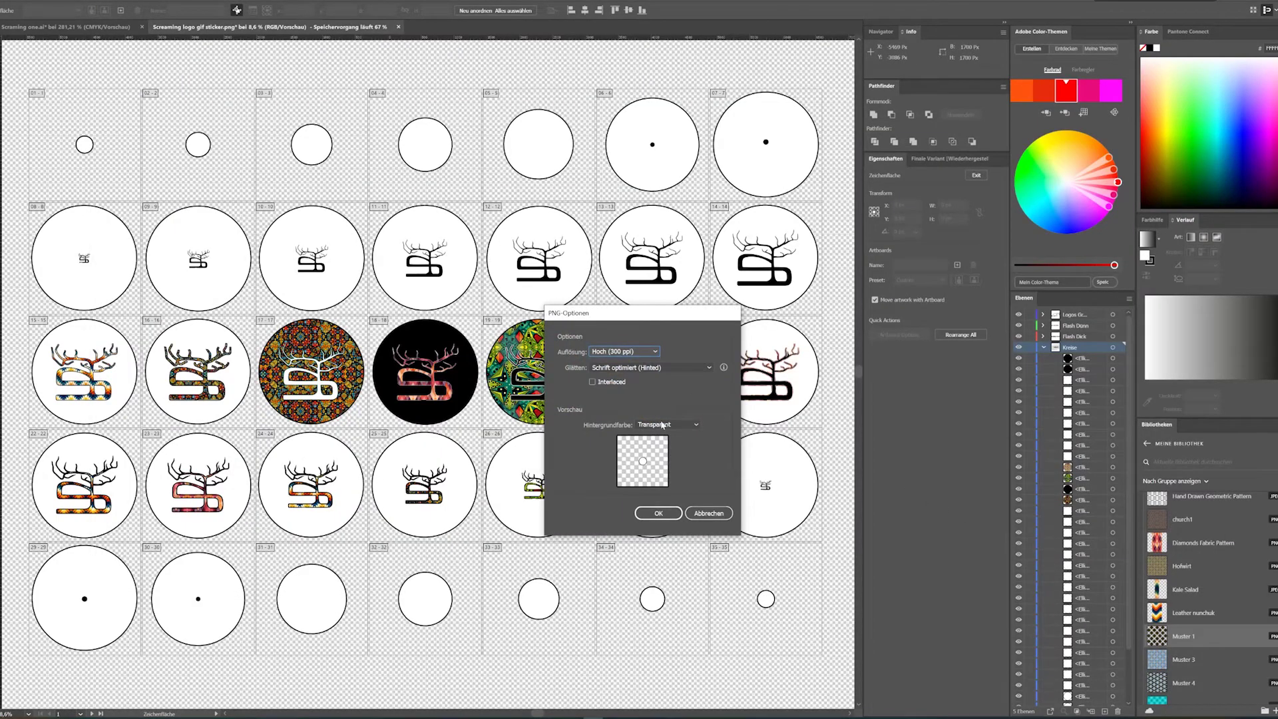
left_click(658, 513)
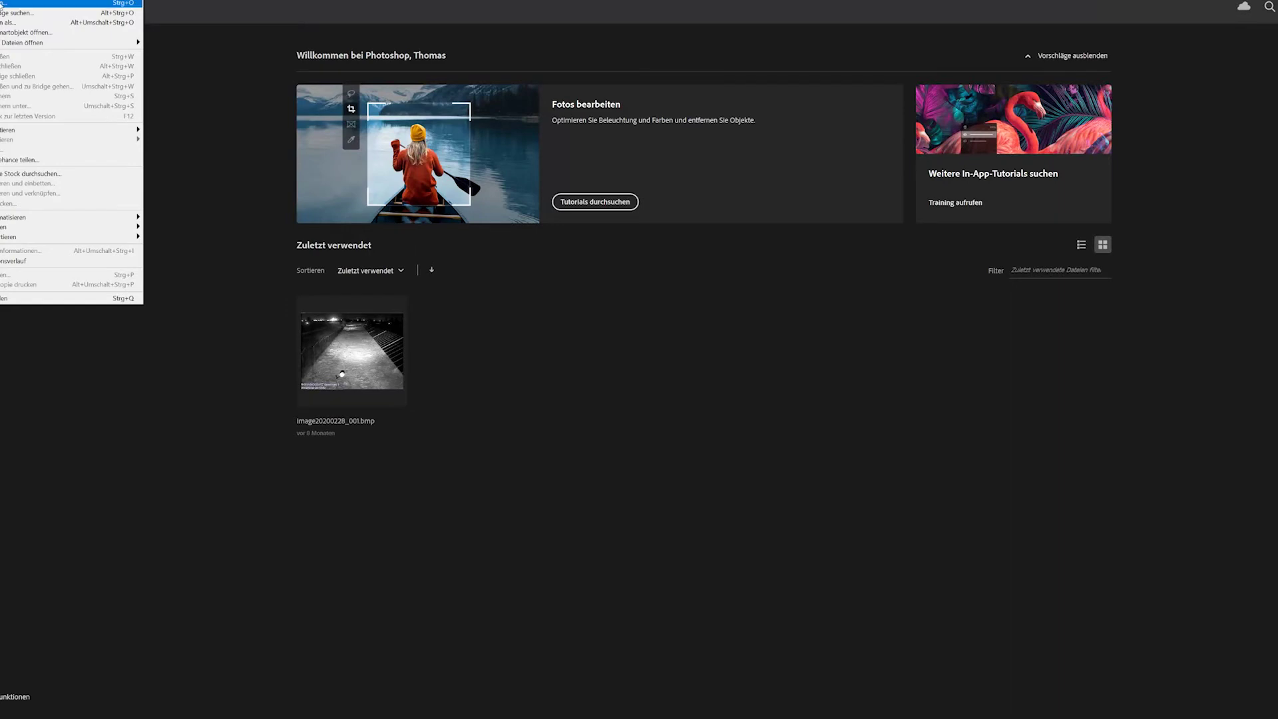
- In Photoshop, open Screaming logo gif sticker_1.png from the Gif Animation folder as an image sequence
left_click(2, 5)
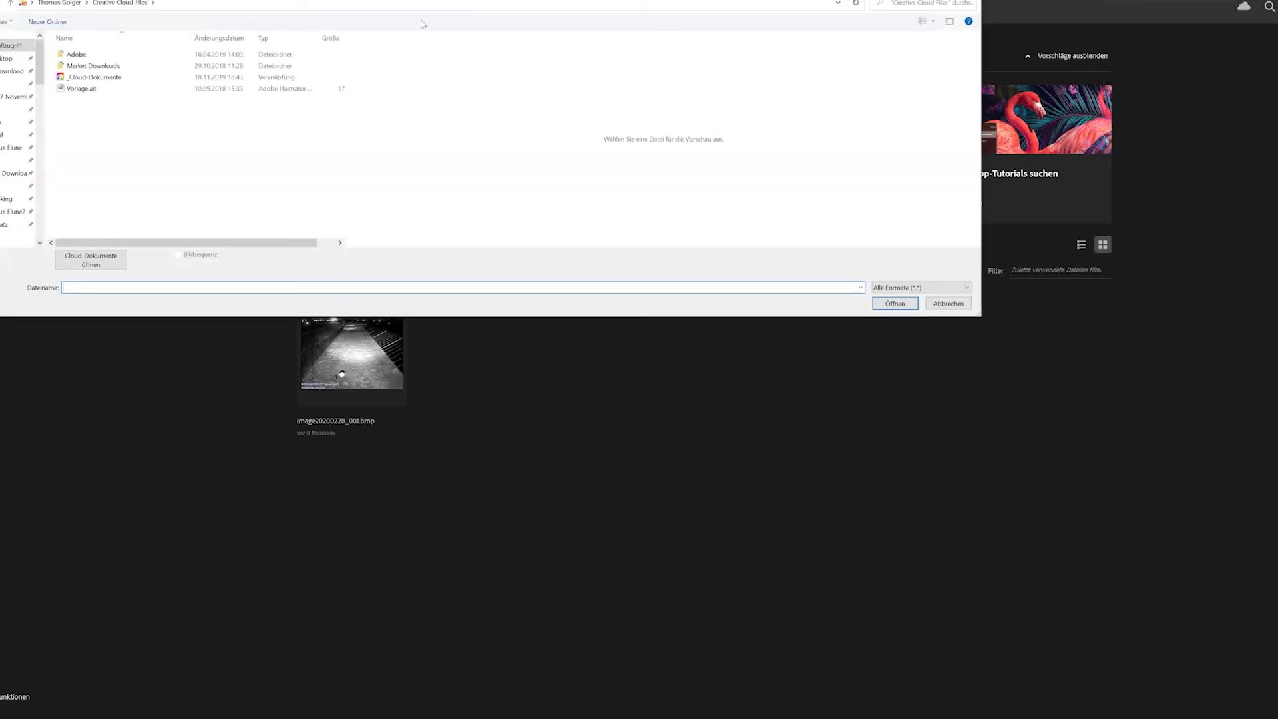
left_click(15, 83)
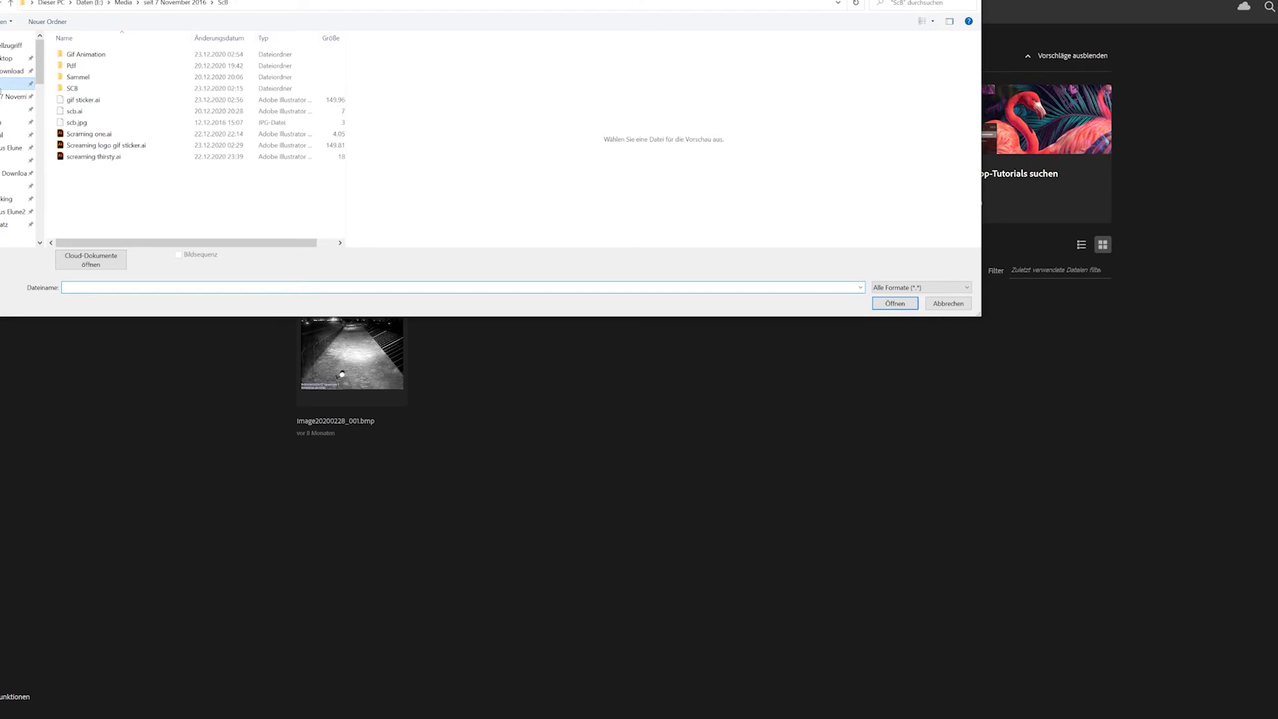
double_click(90, 55)
left_click(83, 71)
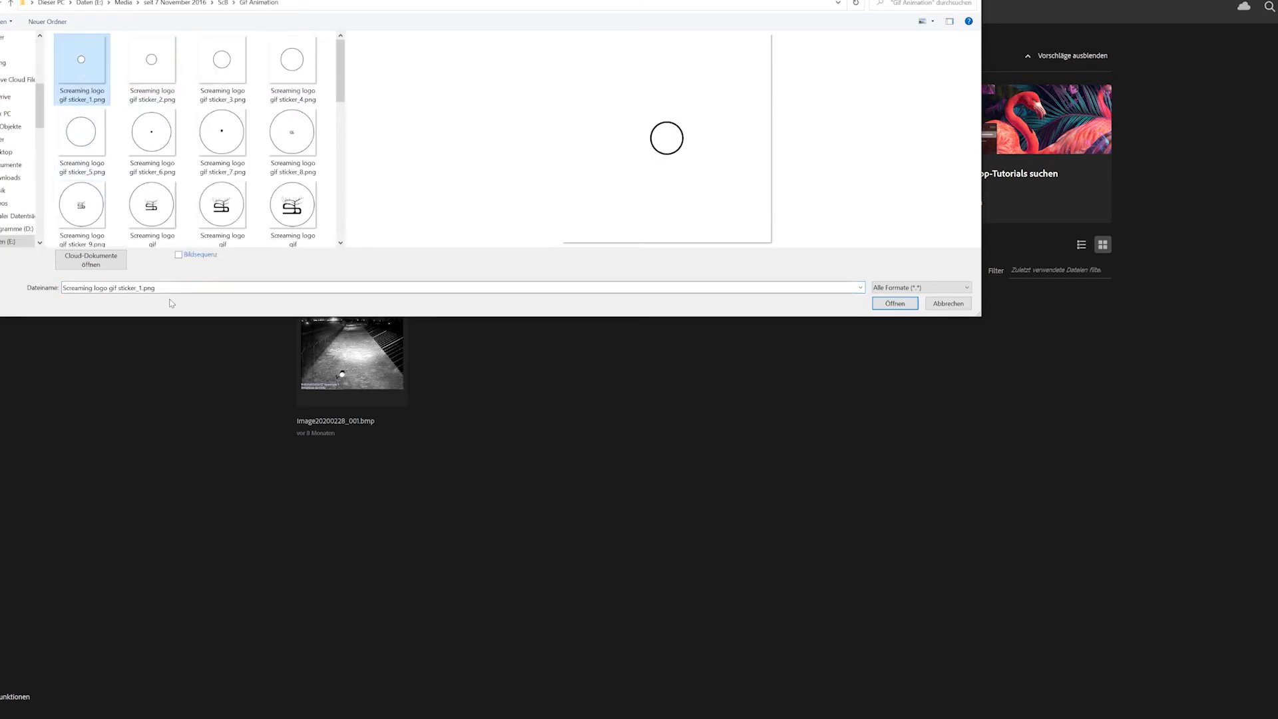
left_click(894, 304)
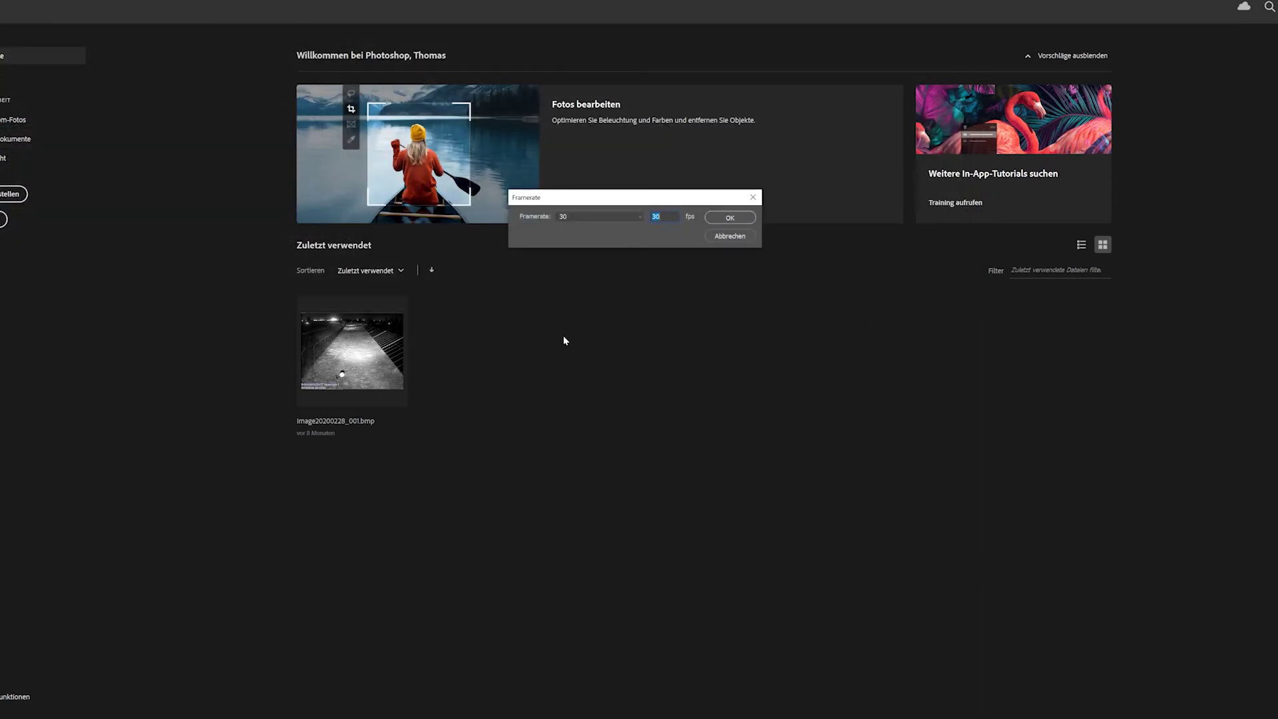
- Set the image sequence's frame rate to 10 fps and import it
left_click(571, 219)
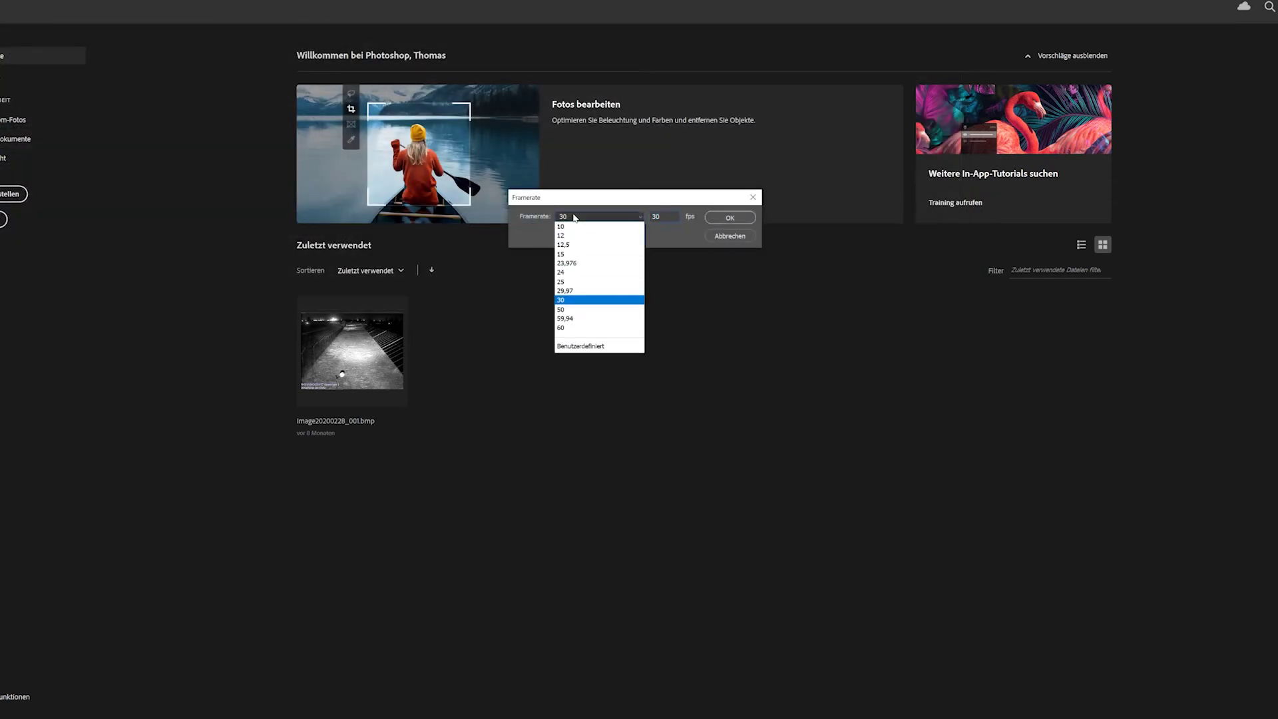
left_click(569, 230)
left_click(728, 219)
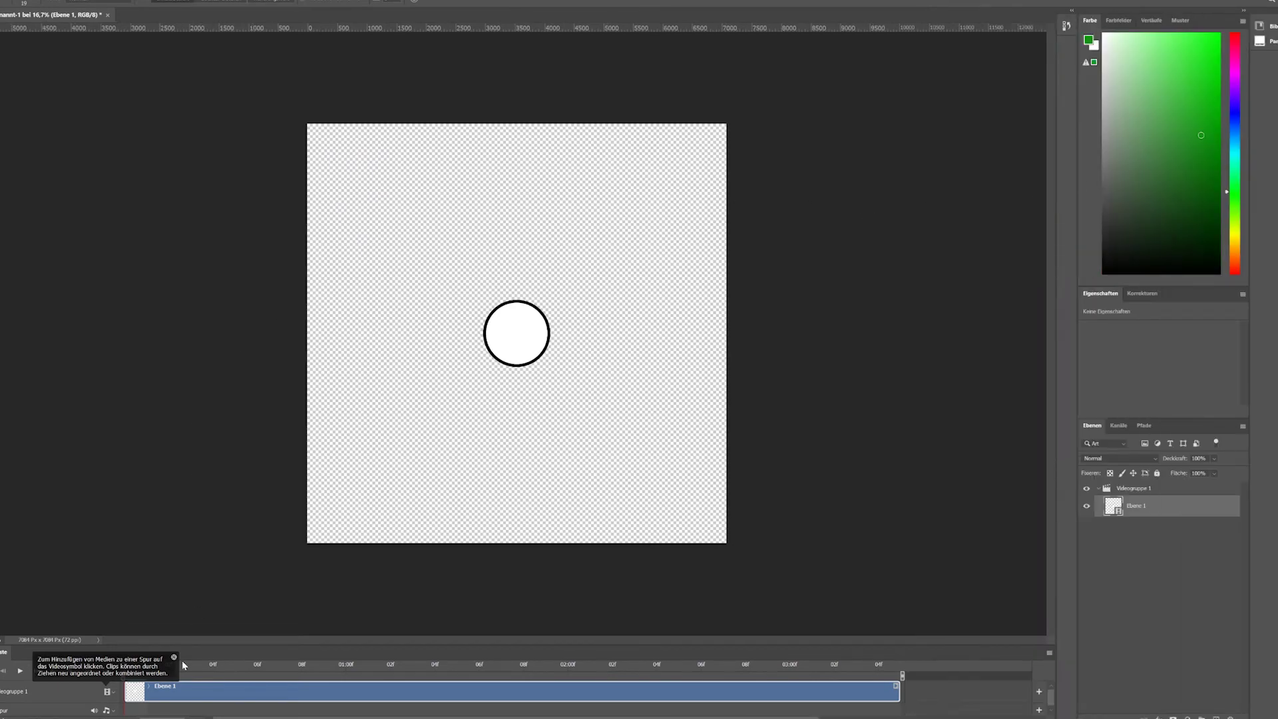
- Dismiss the timeline hint and play the logo animation twice to preview it, stopping playback after each run
left_click(174, 658)
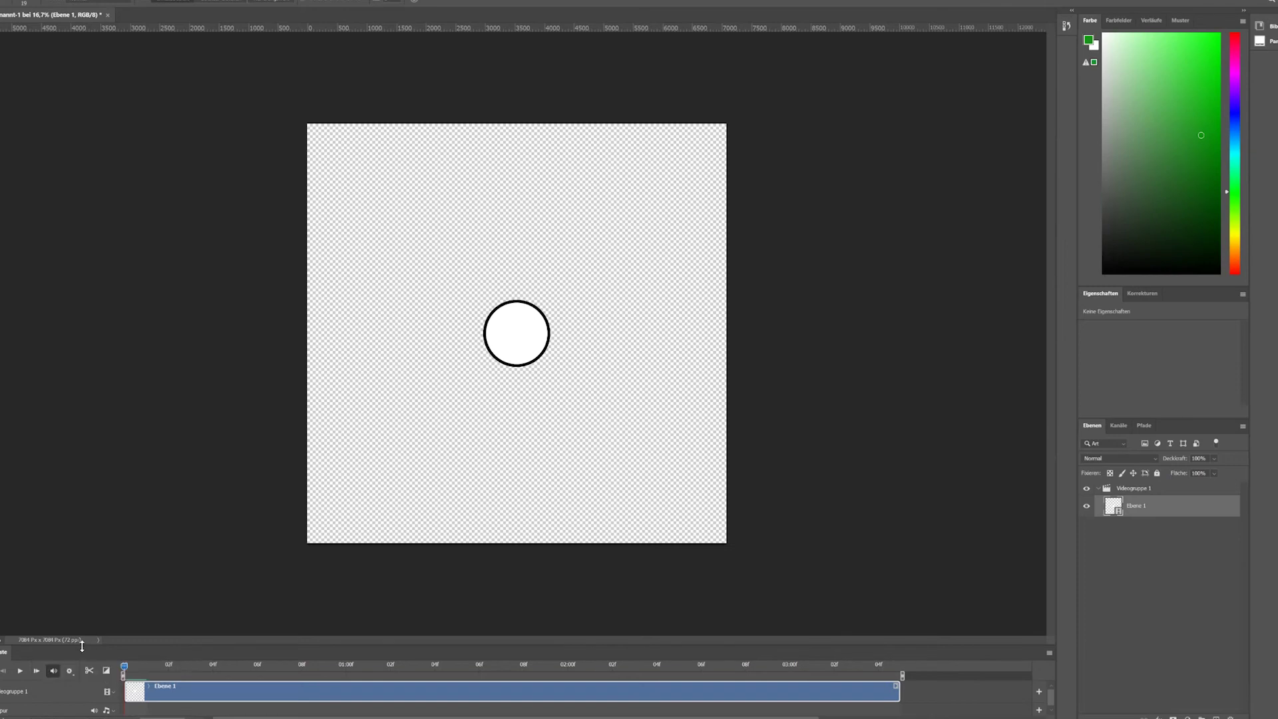
left_click(19, 672)
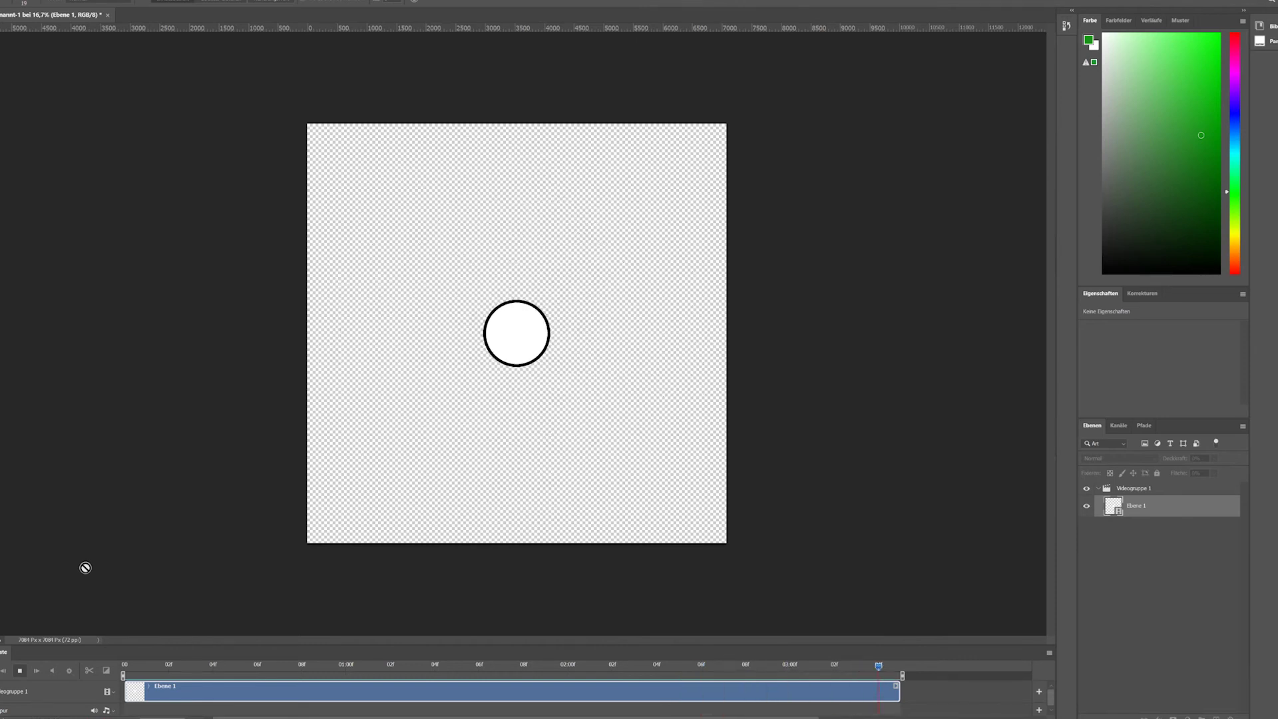
key("space")
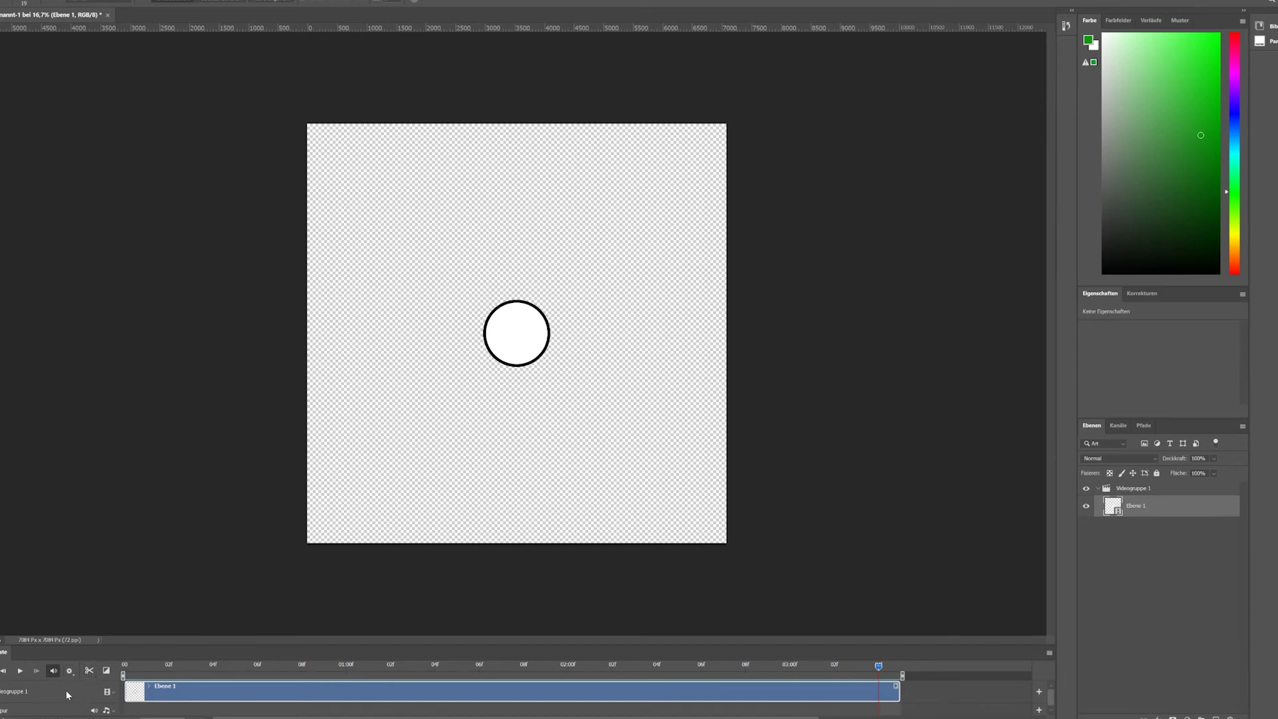
left_click(22, 676)
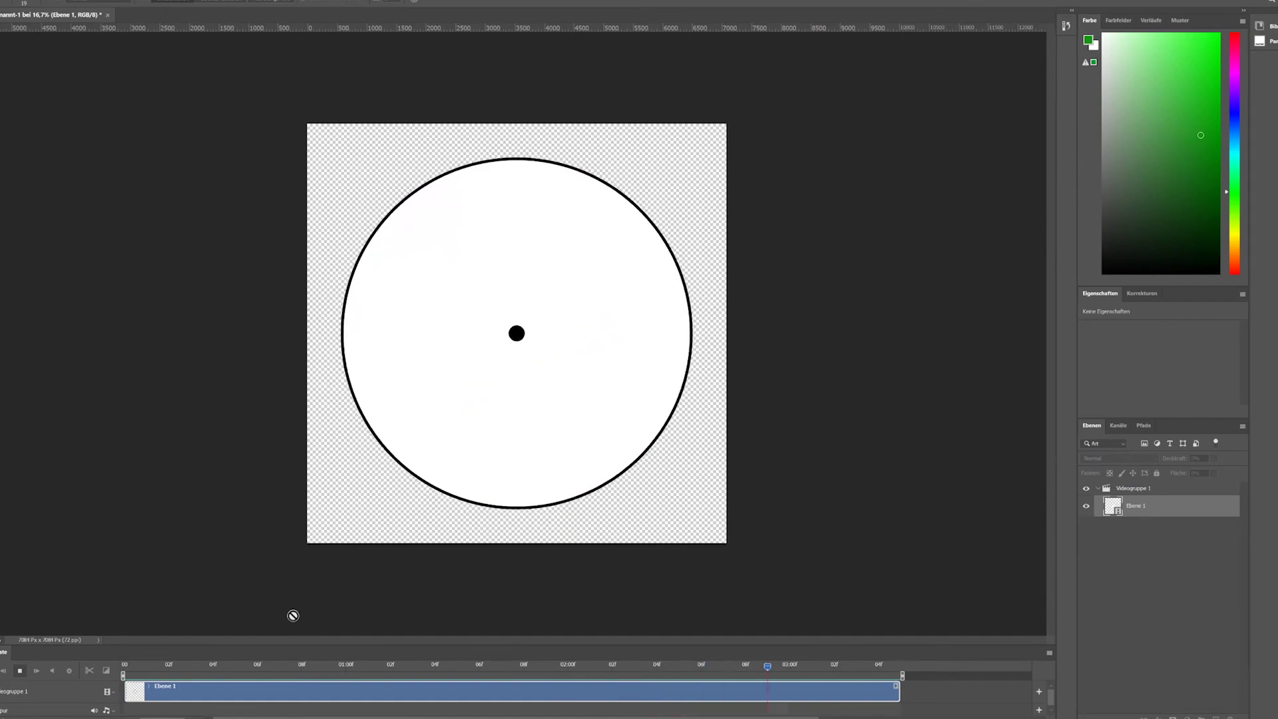
key("space")
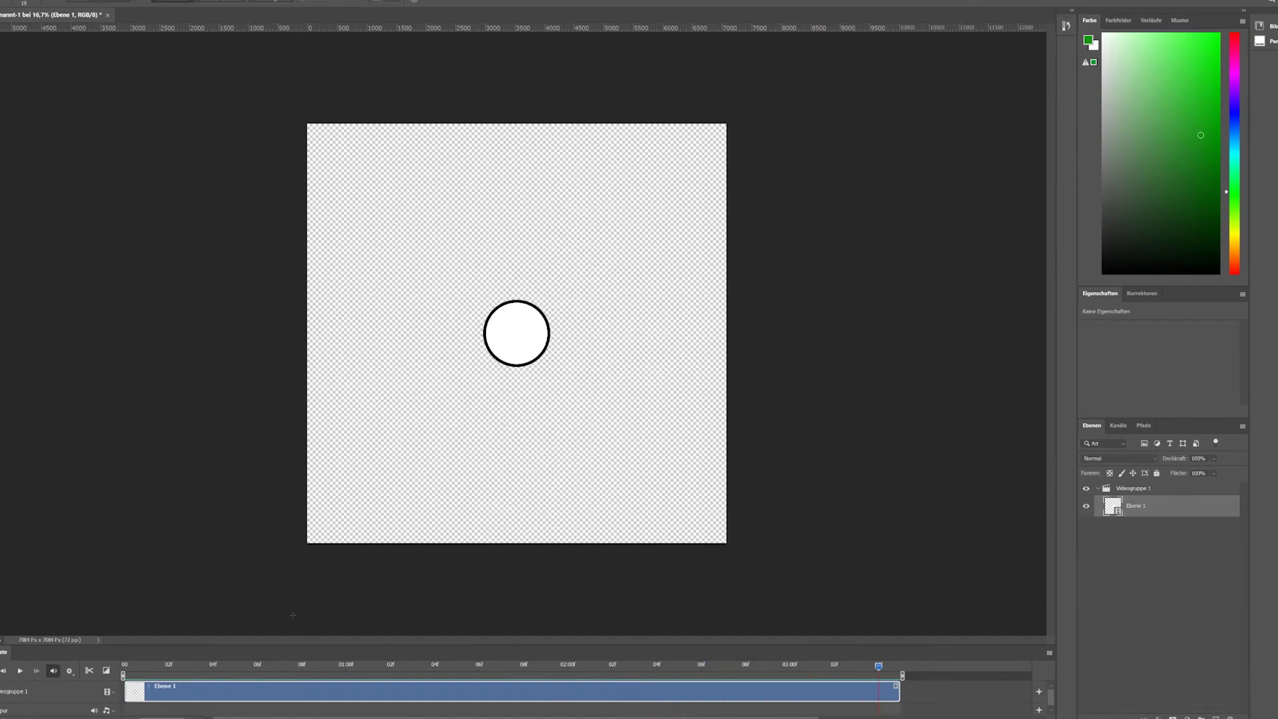